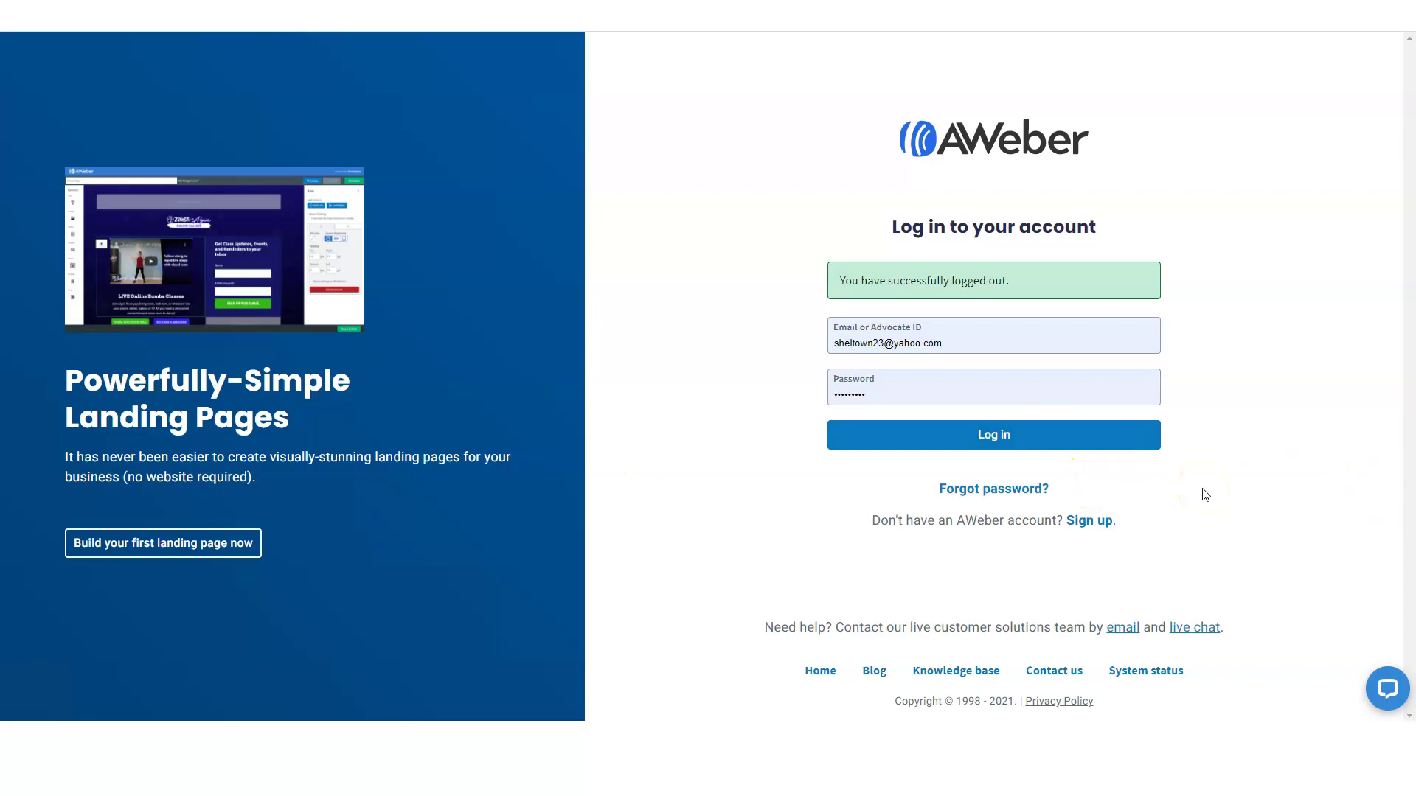
Look at the new-account sign-up page, then go back and log in with the saved credentials.
{"action": "left_click", "coordinate": [1078, 522]}
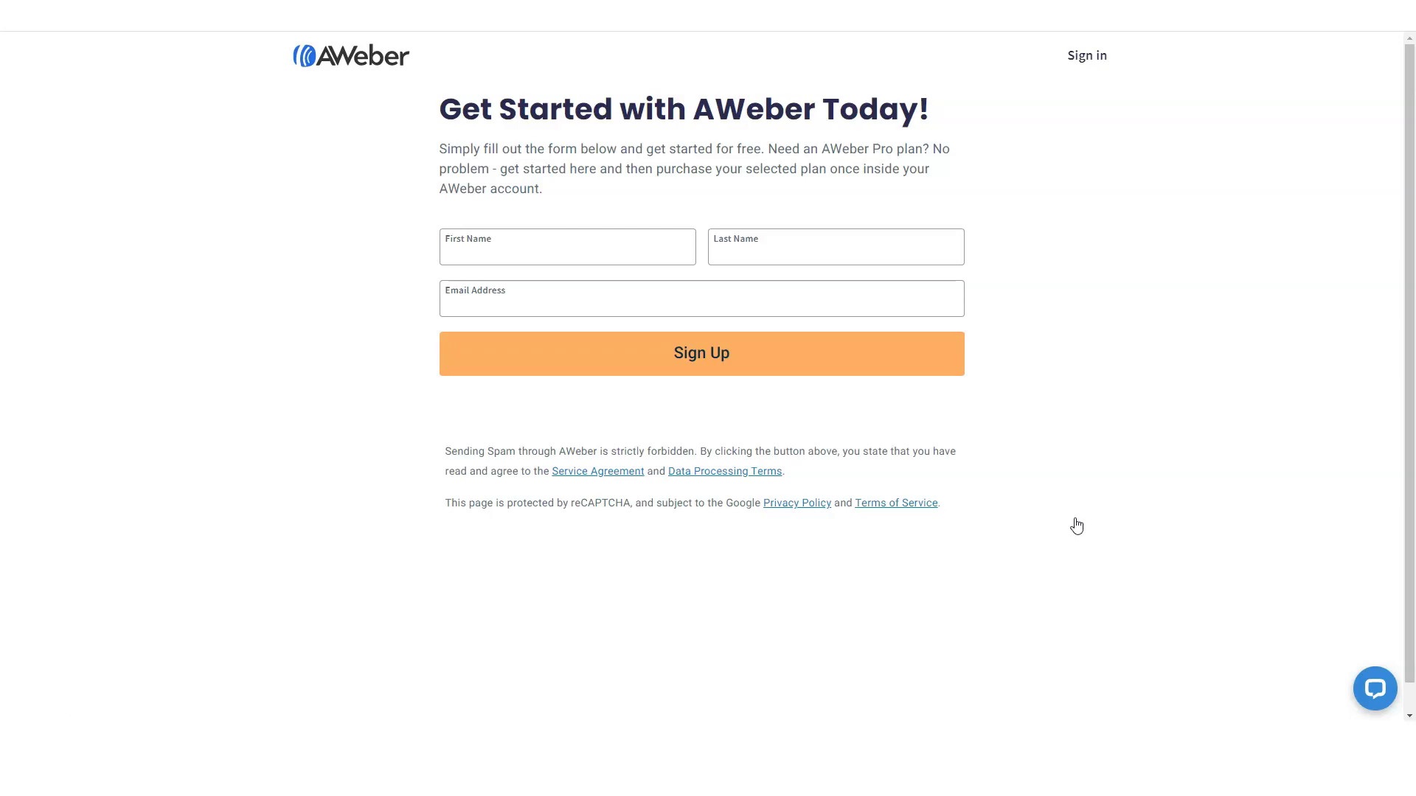
{"action": "left_click", "coordinate": [989, 98]}
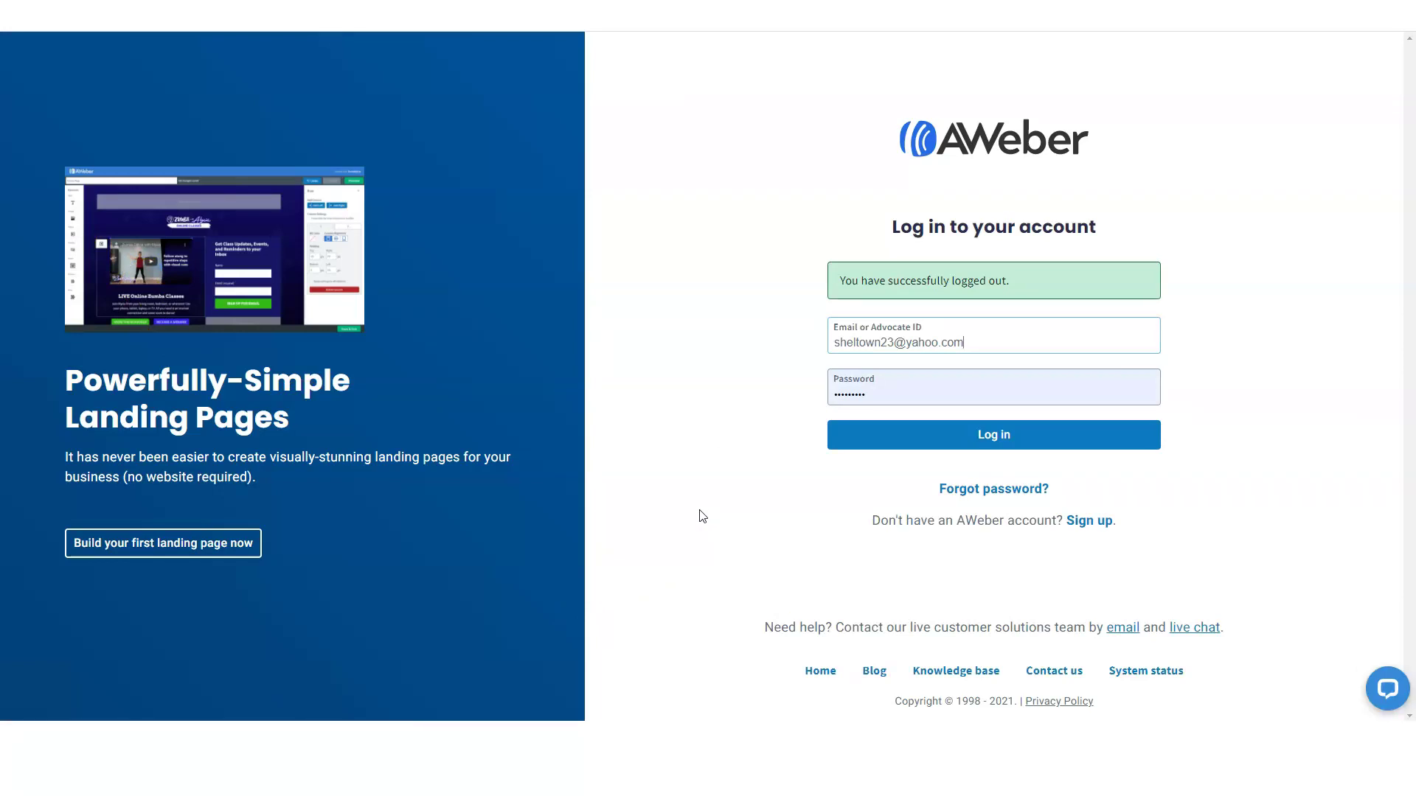
{"action": "left_click", "coordinate": [718, 497]}
{"action": "left_click", "coordinate": [937, 440]}
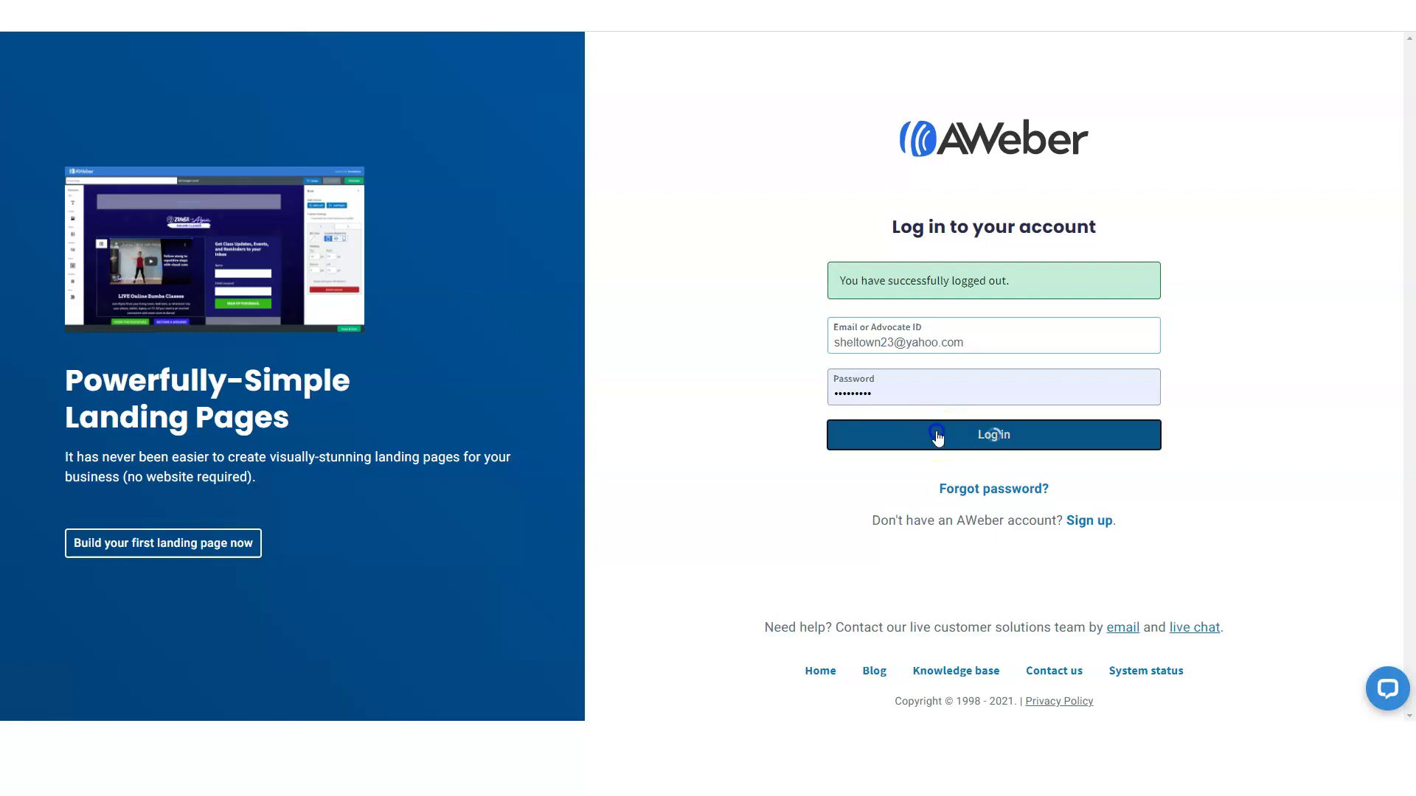
{"action": "left_click", "coordinate": [728, 513]}
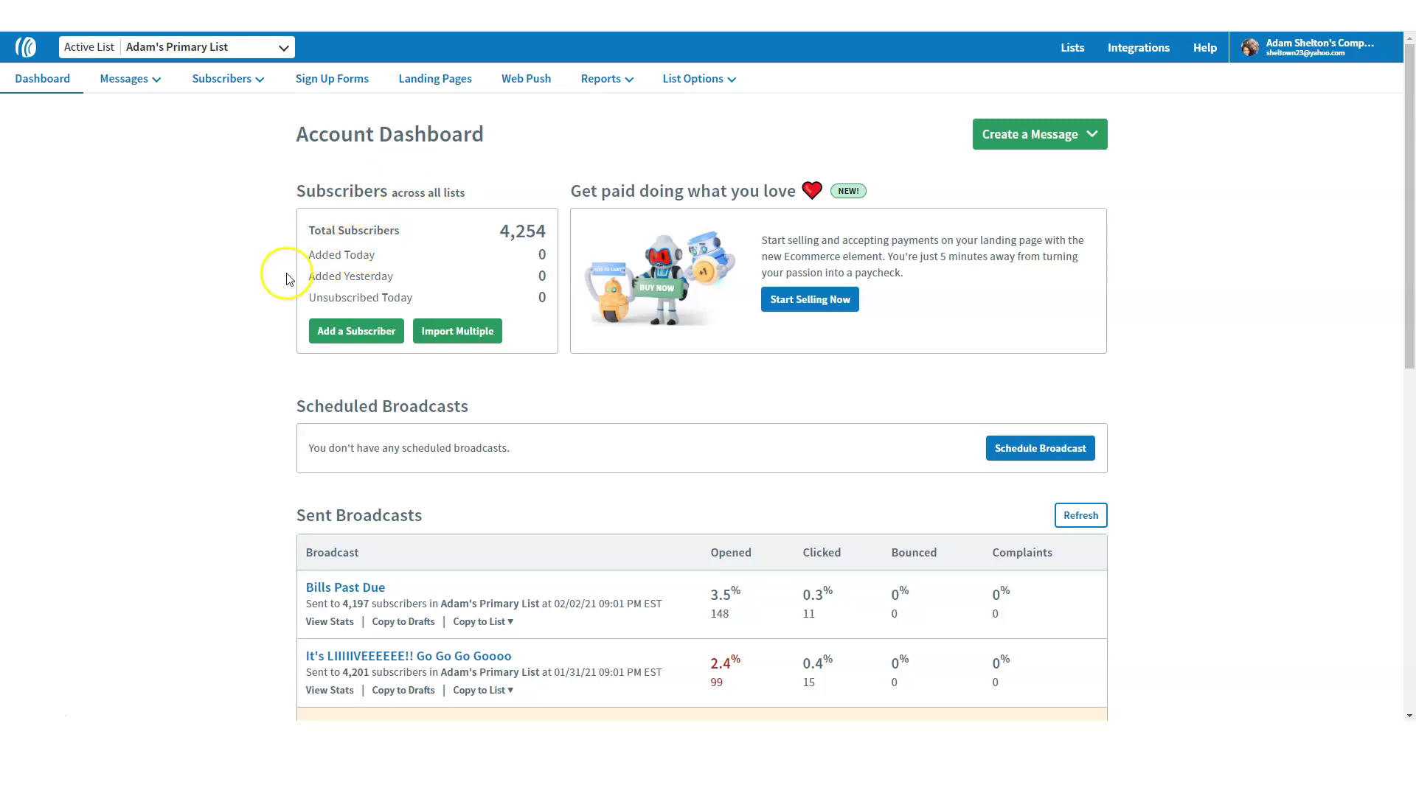
{"action": "scroll", "coordinate": [184, 443], "scroll_direction": "down", "scroll_amount": 10}
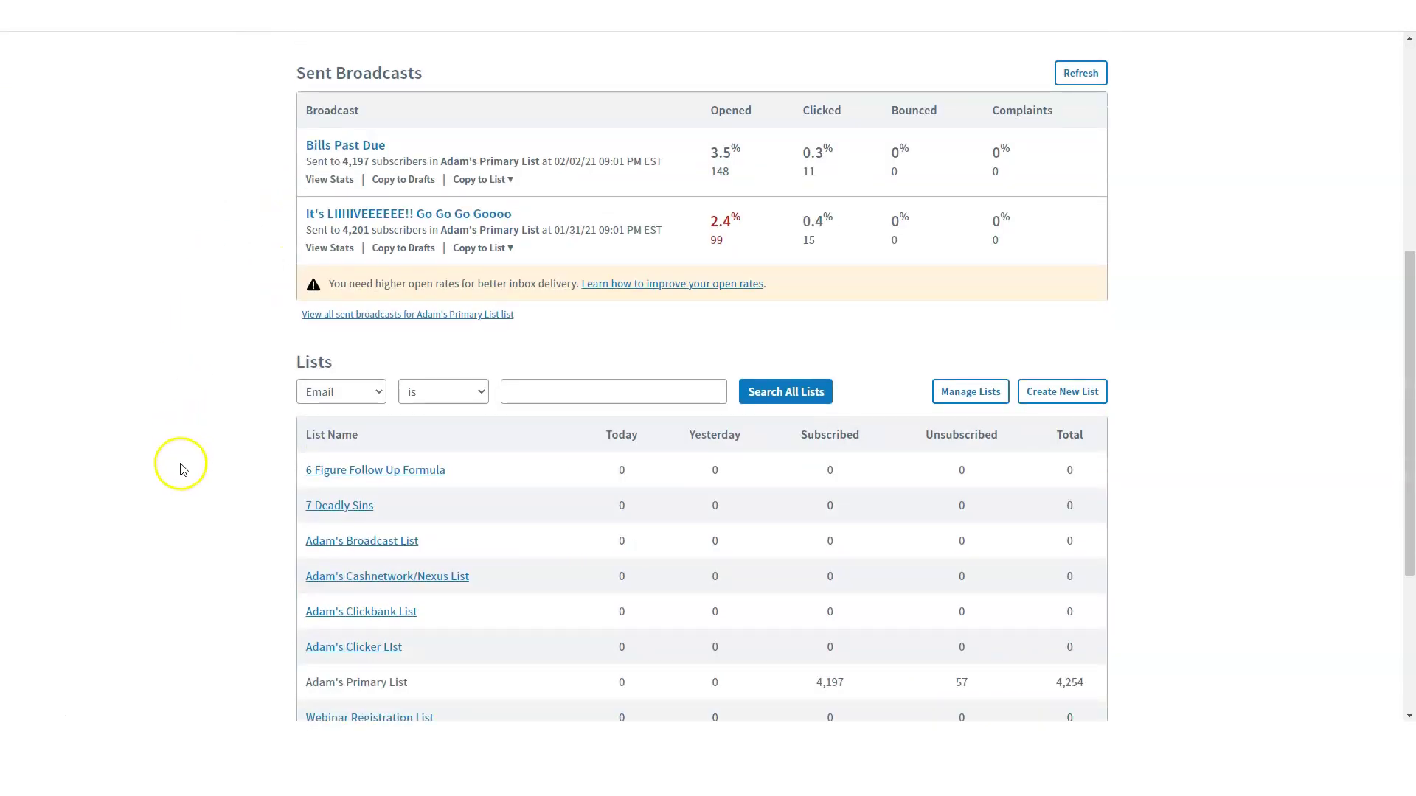
{"action": "scroll", "coordinate": [247, 247], "scroll_direction": "up", "scroll_amount": 3}
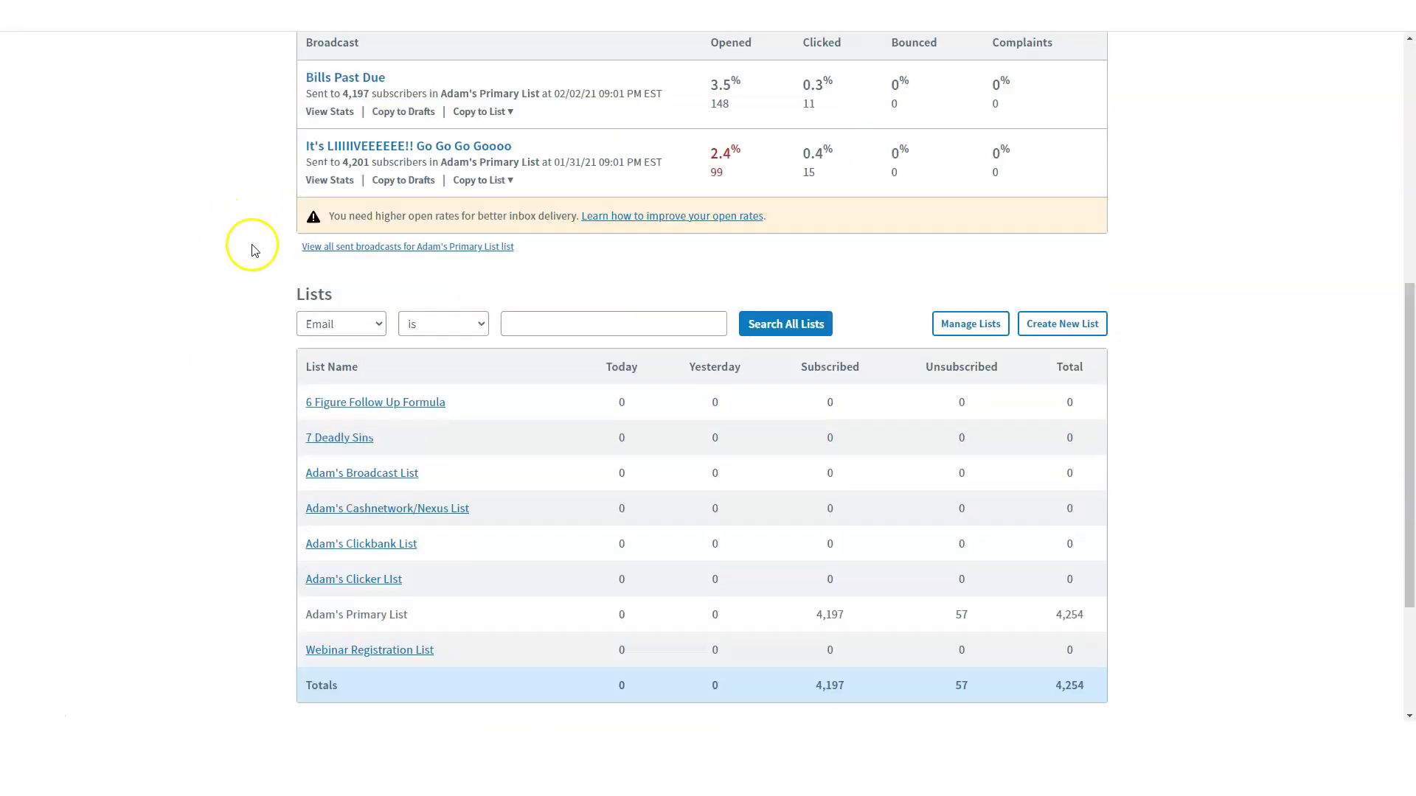
{"action": "scroll", "coordinate": [499, 231], "scroll_direction": "up", "scroll_amount": 3}
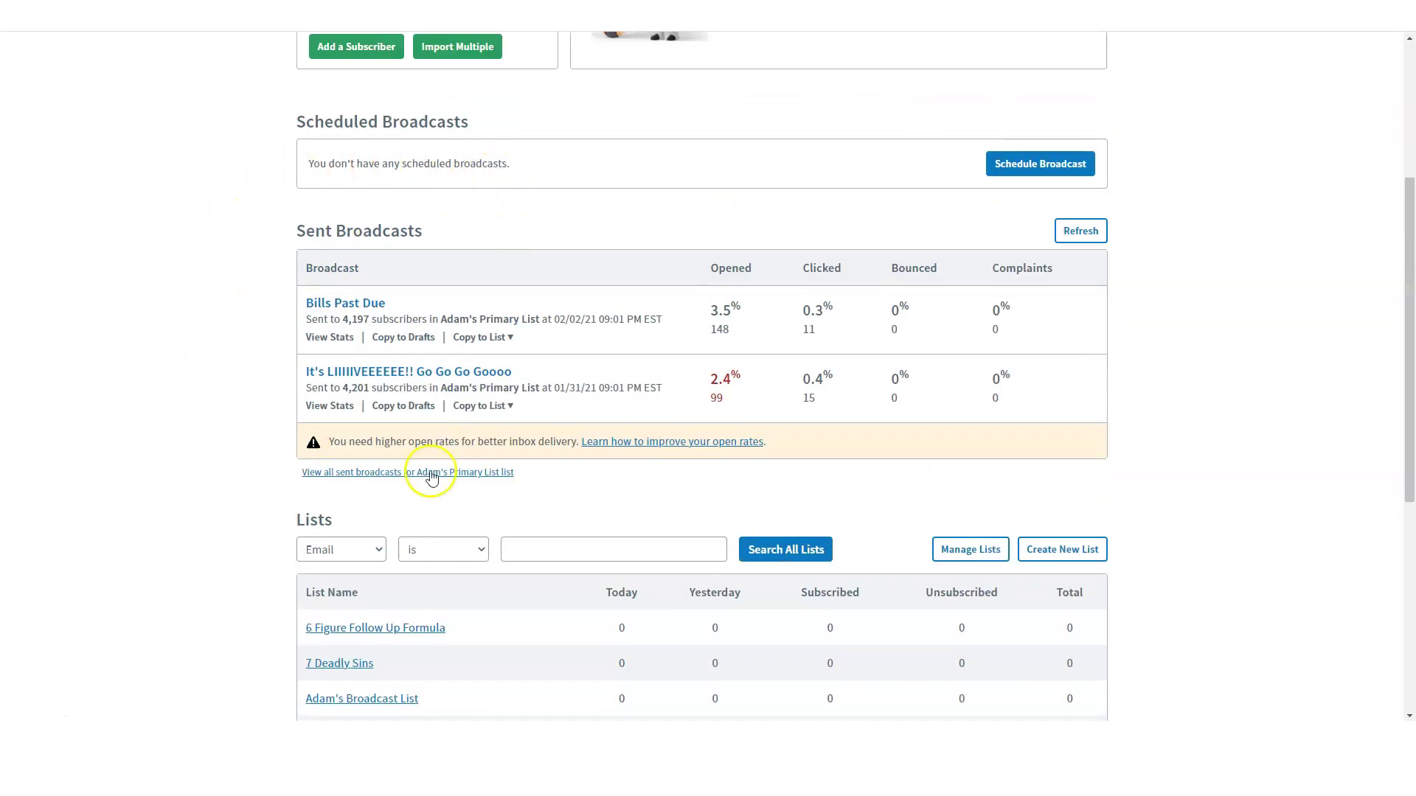
{"action": "scroll", "coordinate": [785, 283], "scroll_direction": "down", "scroll_amount": 4}
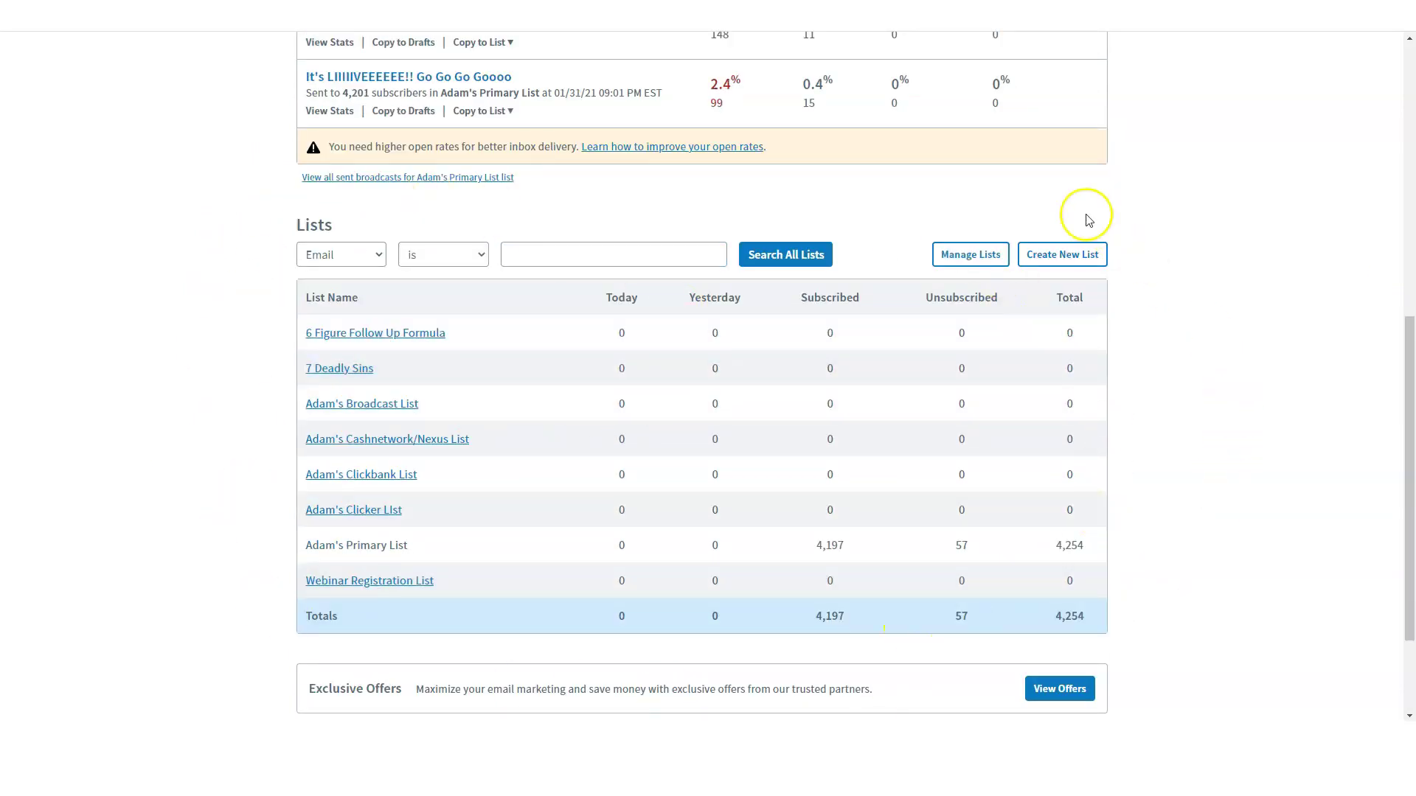
{"action": "scroll", "coordinate": [1239, 284], "scroll_direction": "up", "scroll_amount": 7}
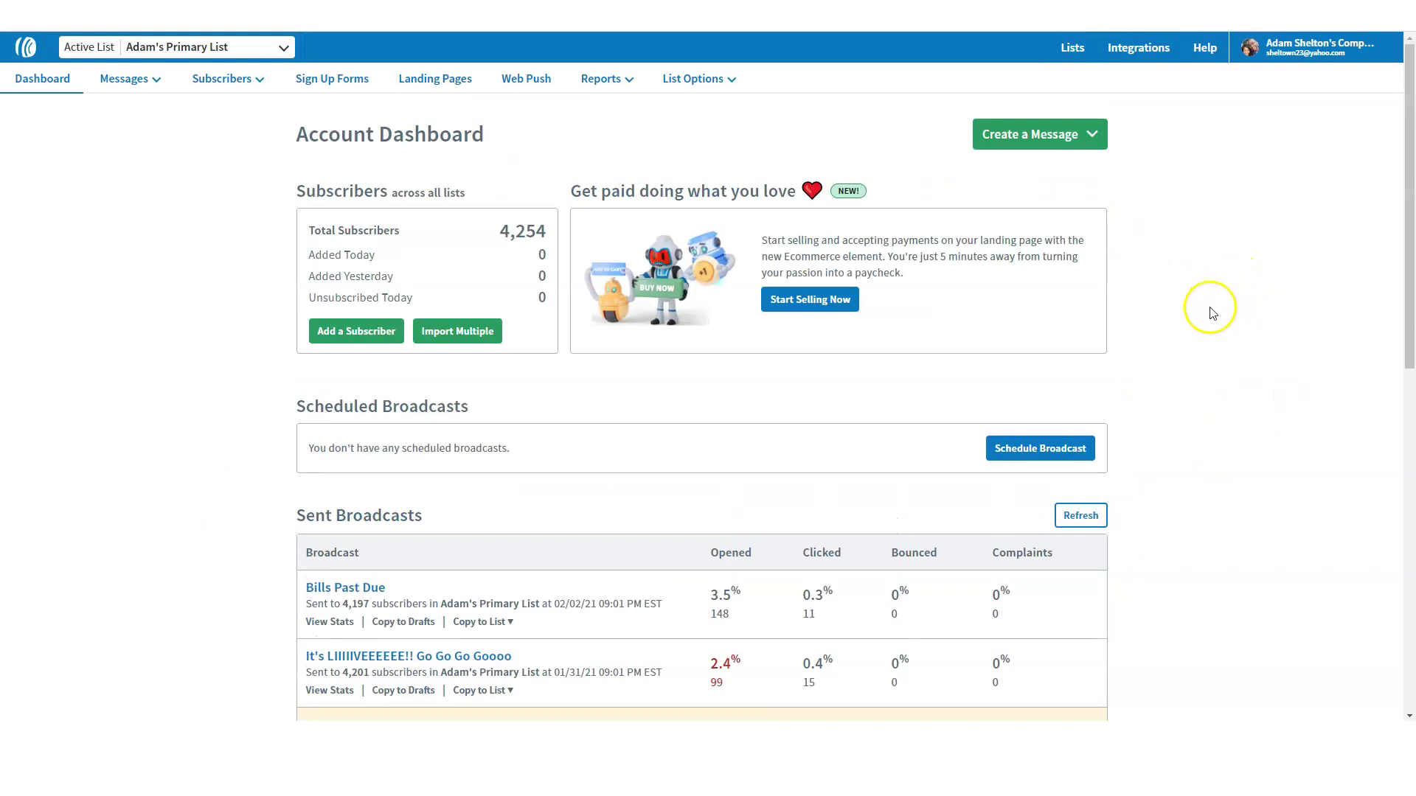
{"action": "scroll", "coordinate": [1210, 313], "scroll_direction": "down", "scroll_amount": 5}
Start creating a new list from Create New List.
{"action": "left_click", "coordinate": [1062, 465]}
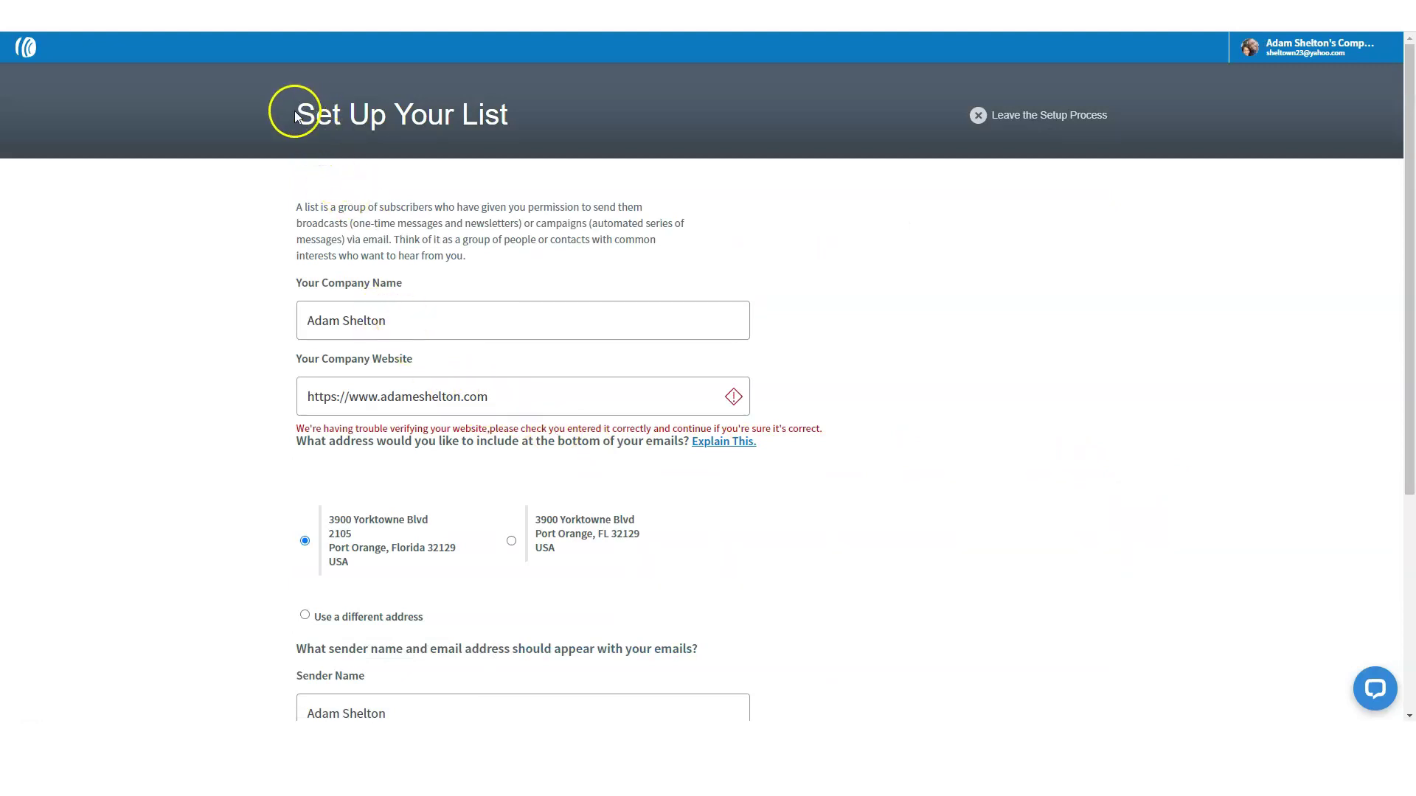
{"action": "double_click", "coordinate": [562, 103]}
{"action": "triple_click", "coordinate": [562, 103]}
{"action": "left_click", "coordinate": [520, 118]}
{"action": "left_click", "coordinate": [651, 167]}
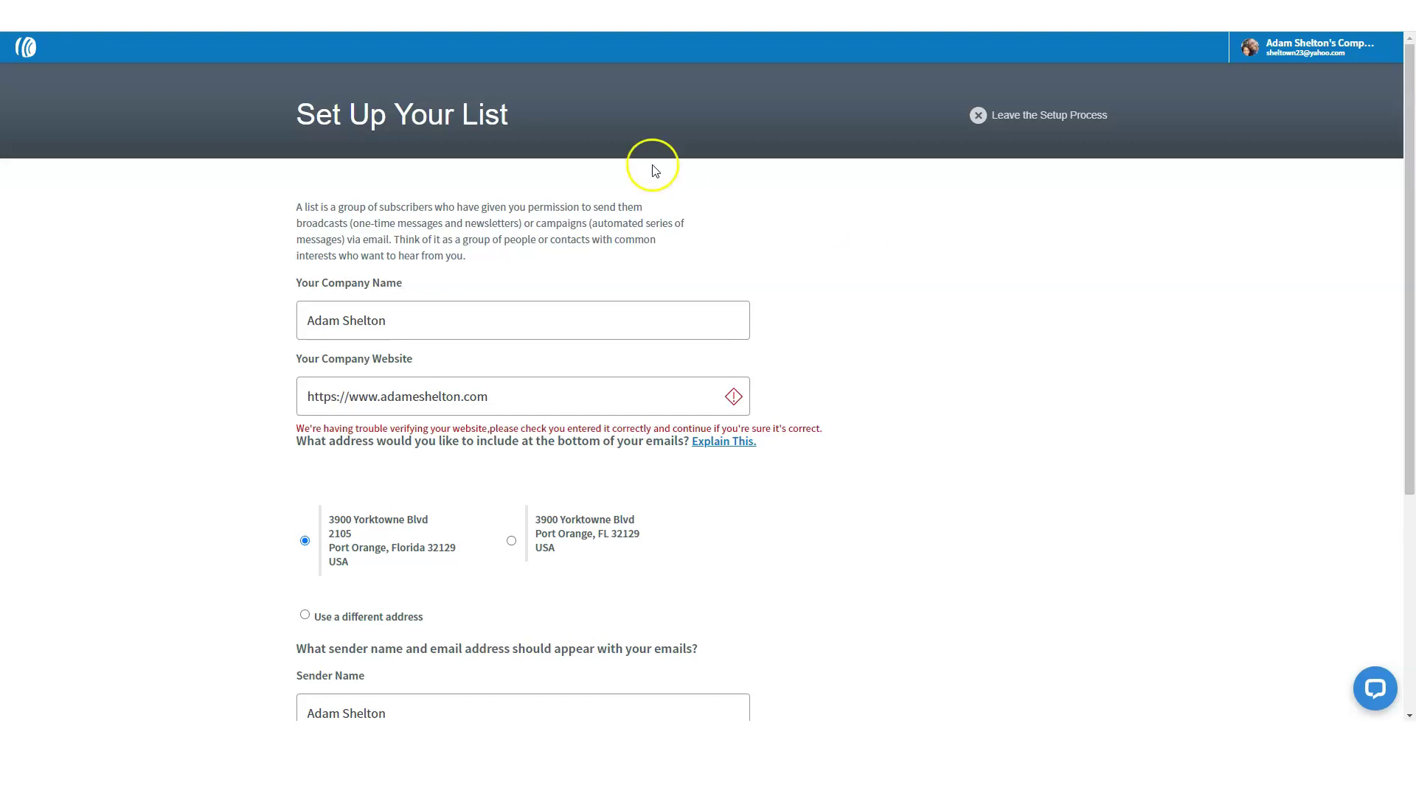
{"action": "left_click", "coordinate": [489, 398]}
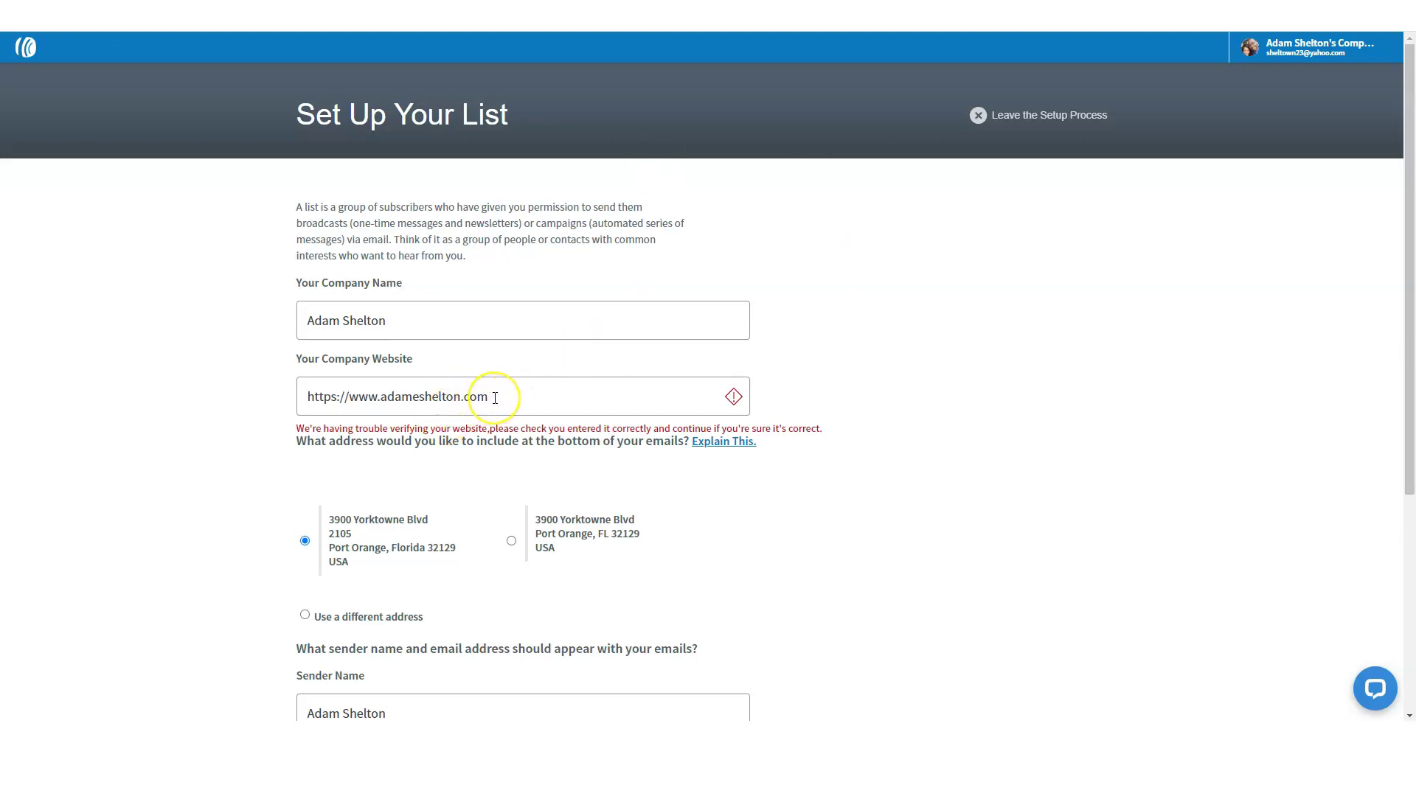
{"action": "left_click", "coordinate": [404, 322]}
{"action": "left_click_drag", "start_coordinate": [404, 321], "coordinate": [247, 315]}
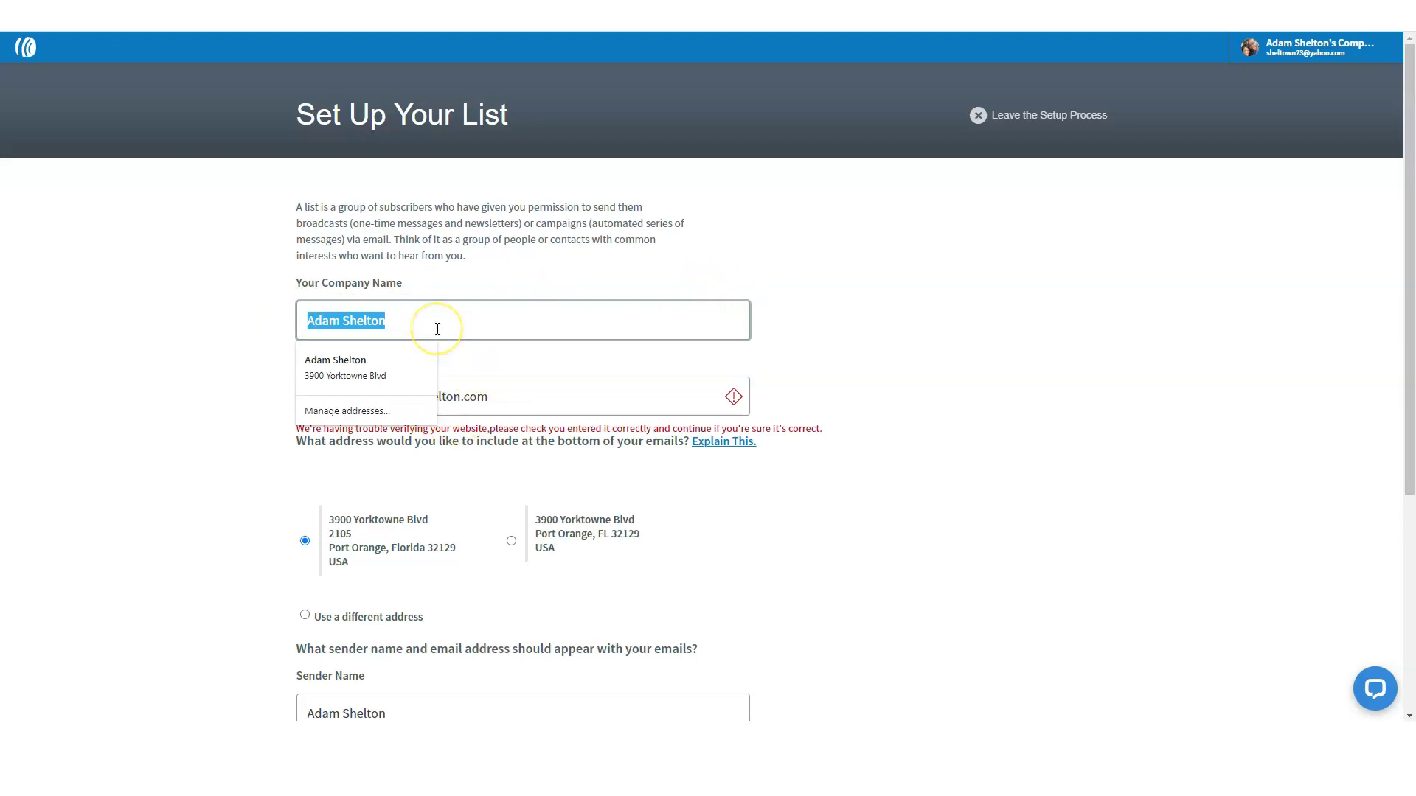
{"action": "type", "text": "The"}
{"action": "key", "text": "BackSpace"}
{"action": "key", "text": "BackSpace"}
{"action": "key", "text": "BackSpace"}
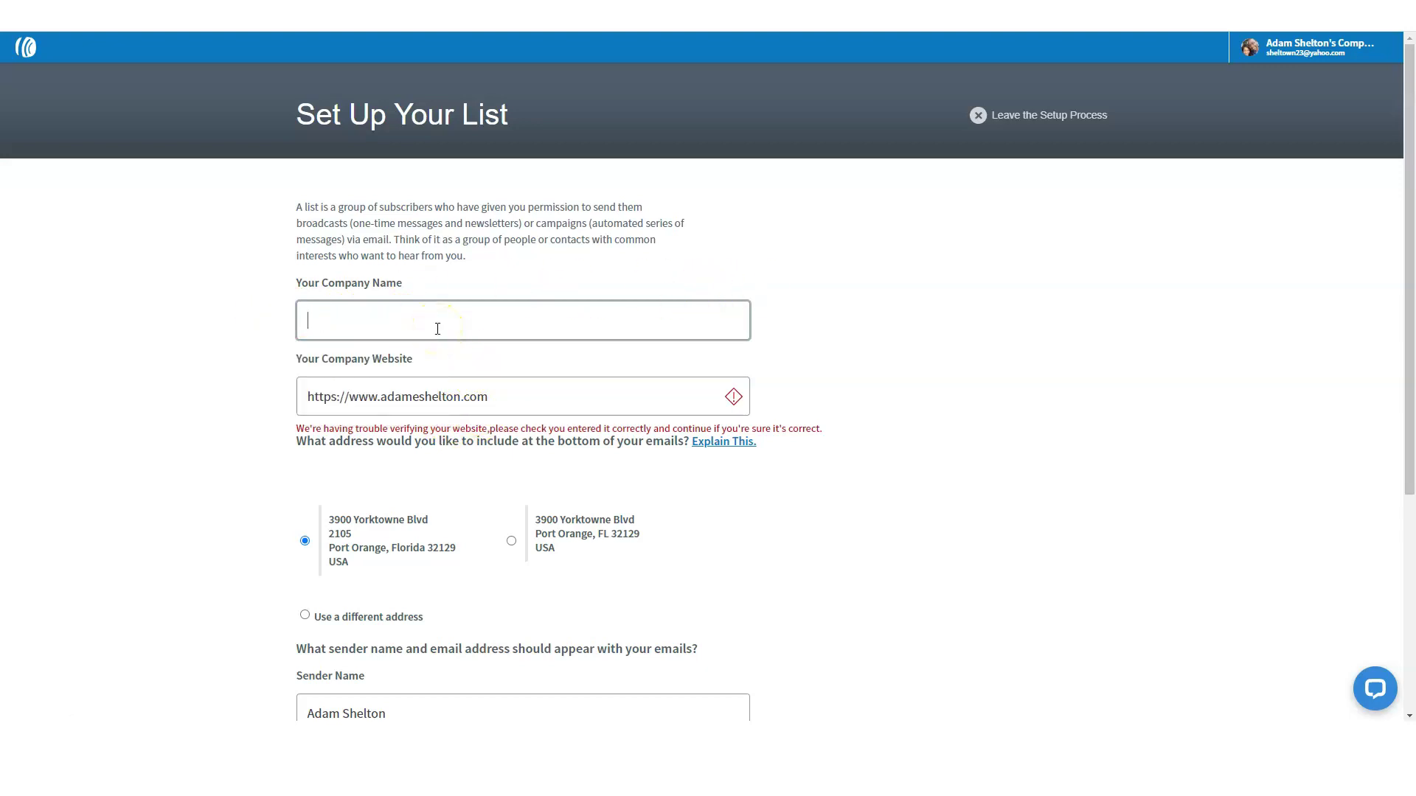
{"action": "type", "text": "Testing"}
{"action": "left_click_drag", "start_coordinate": [509, 397], "coordinate": [267, 391]}
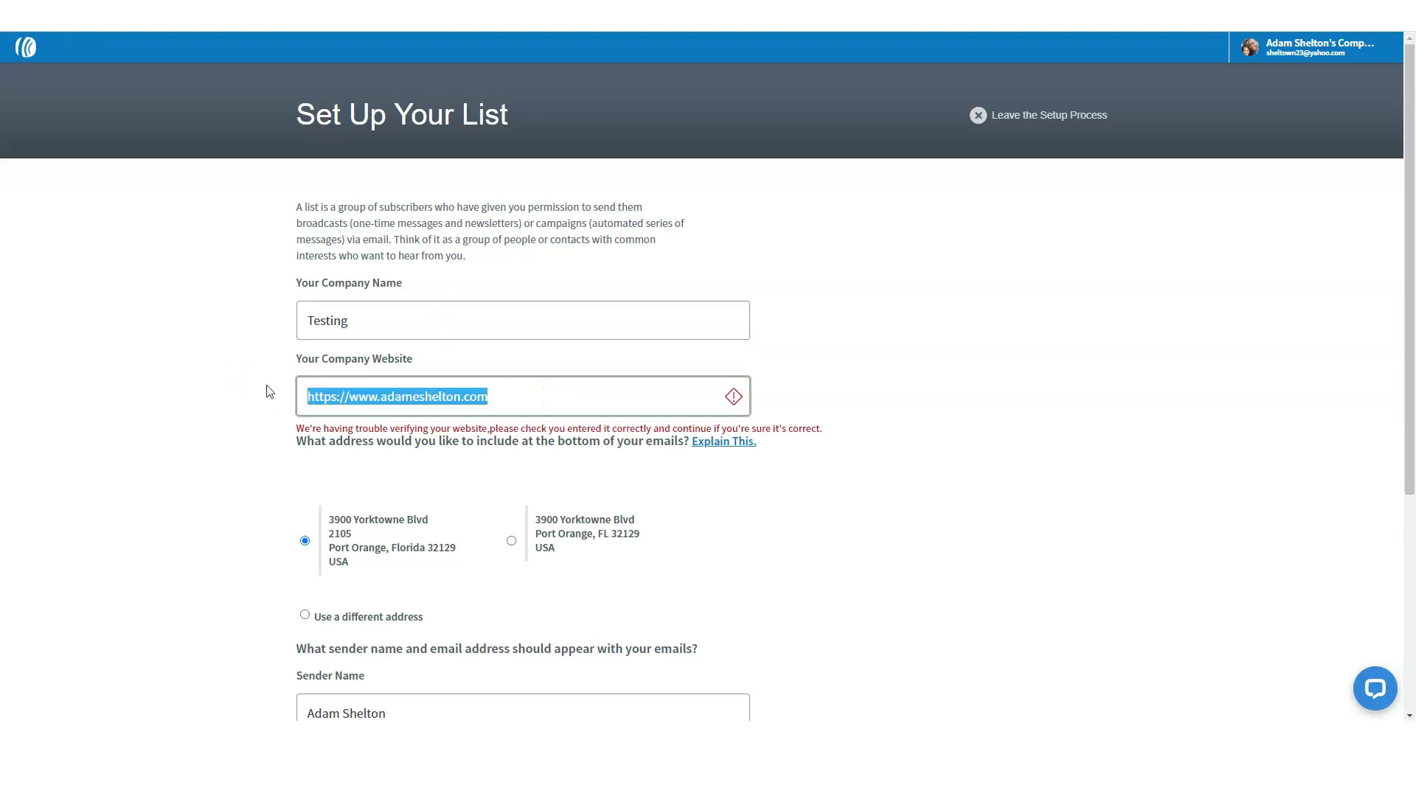
{"action": "key", "text": "BackSpace"}
{"action": "type", "text": "www"}
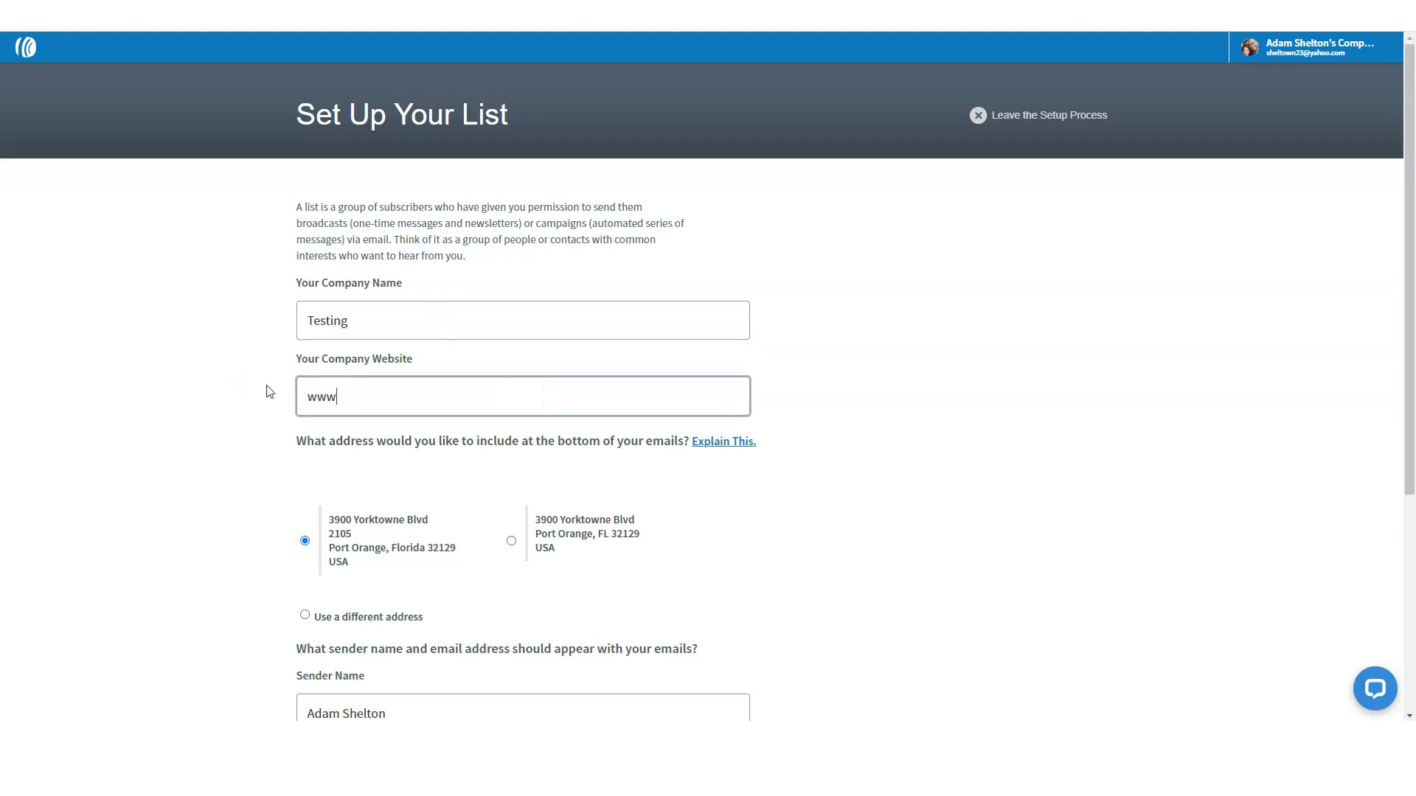
{"action": "type", "text": ".testing"}
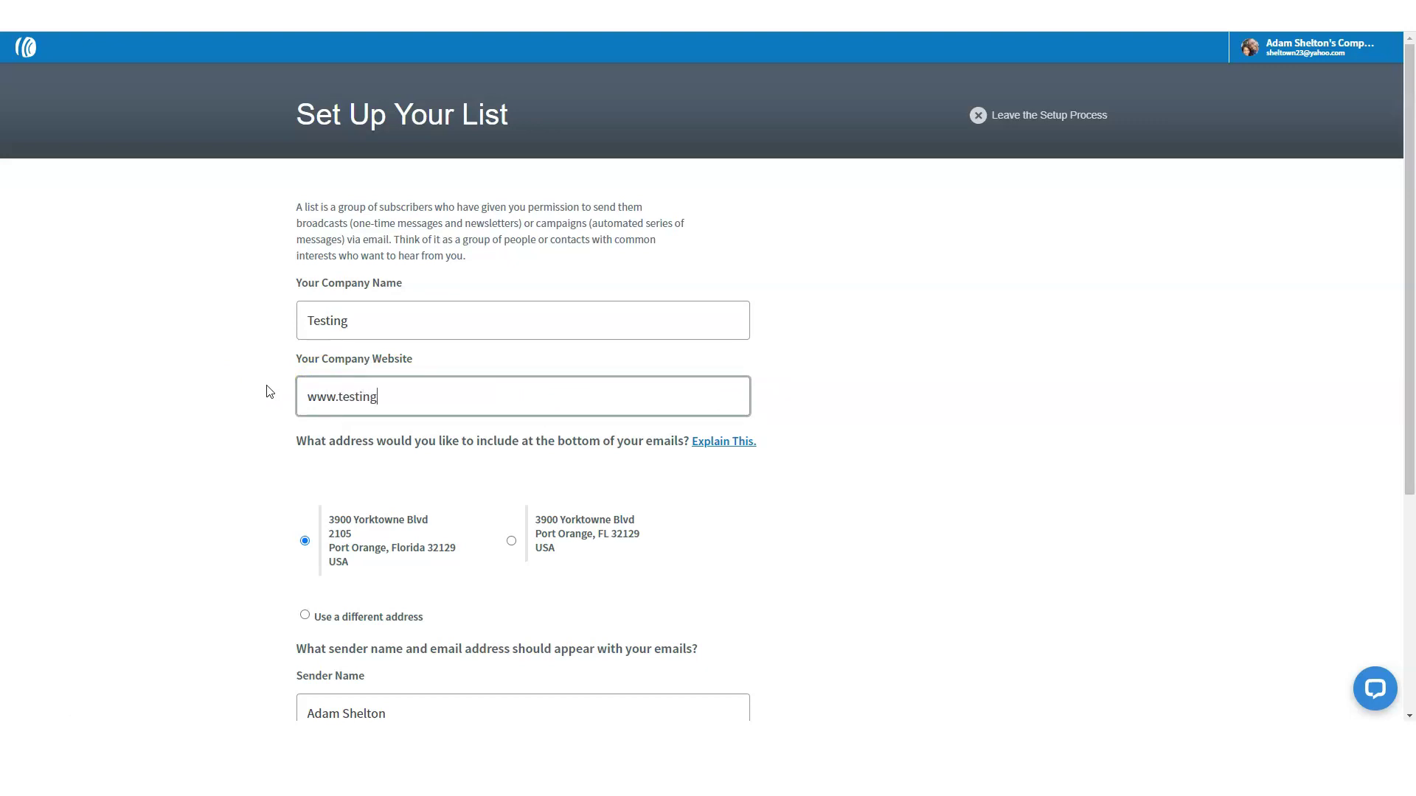
{"action": "type", "text": "foryou.com"}
{"action": "left_click", "coordinate": [228, 451]}
Keep the saved Port Orange footer address rather than entering a different one.
{"action": "scroll", "coordinate": [522, 475], "scroll_direction": "down", "scroll_amount": 4}
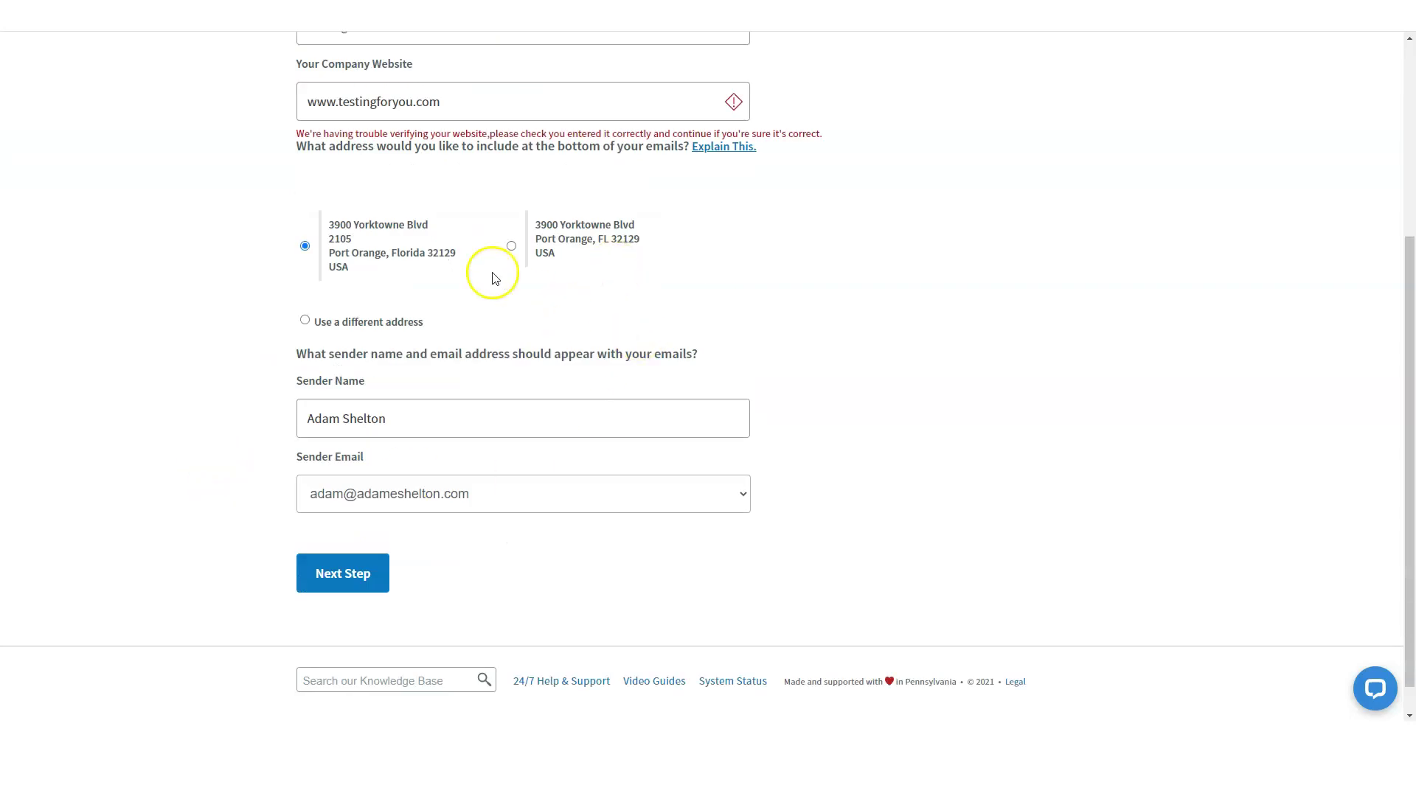
{"action": "left_click", "coordinate": [366, 324]}
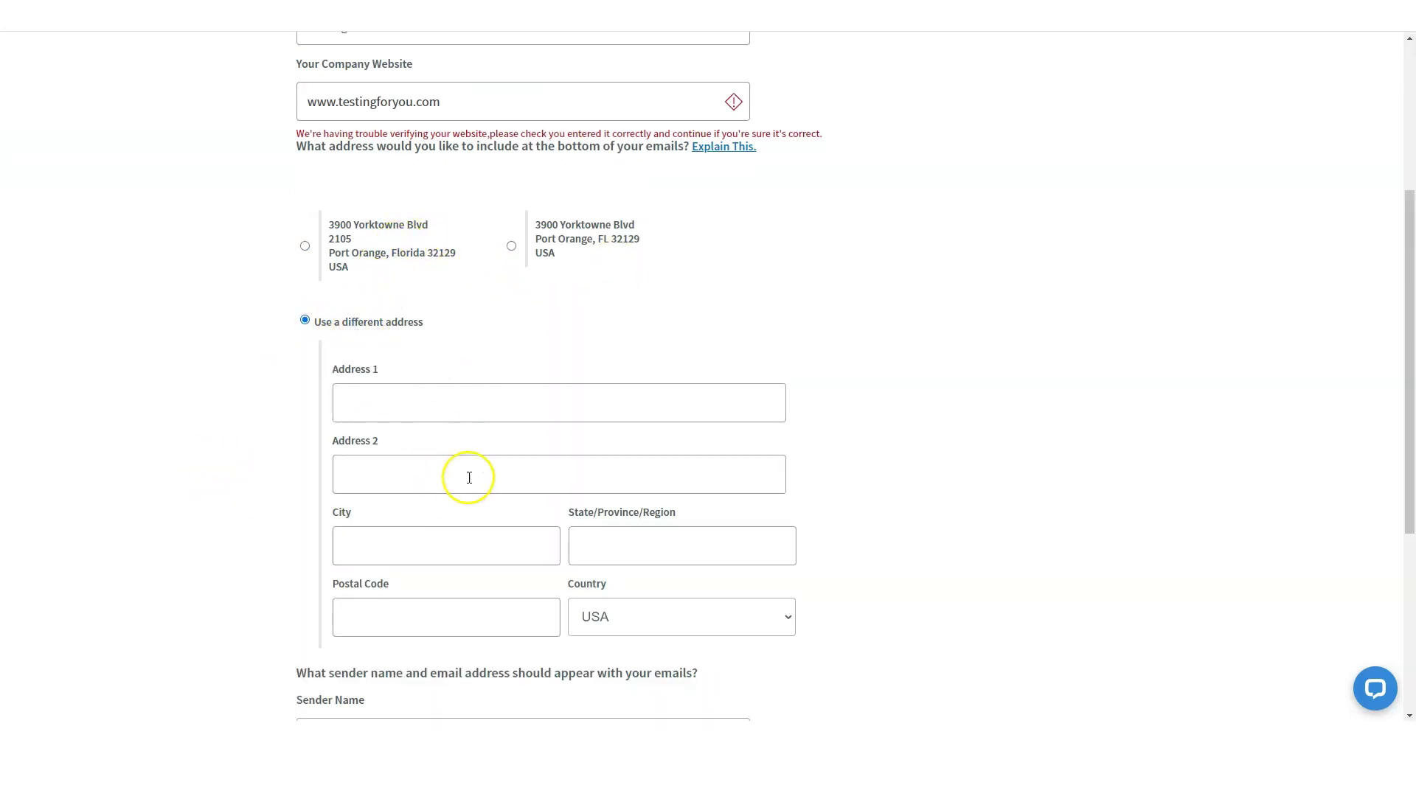
{"action": "left_click", "coordinate": [304, 245]}
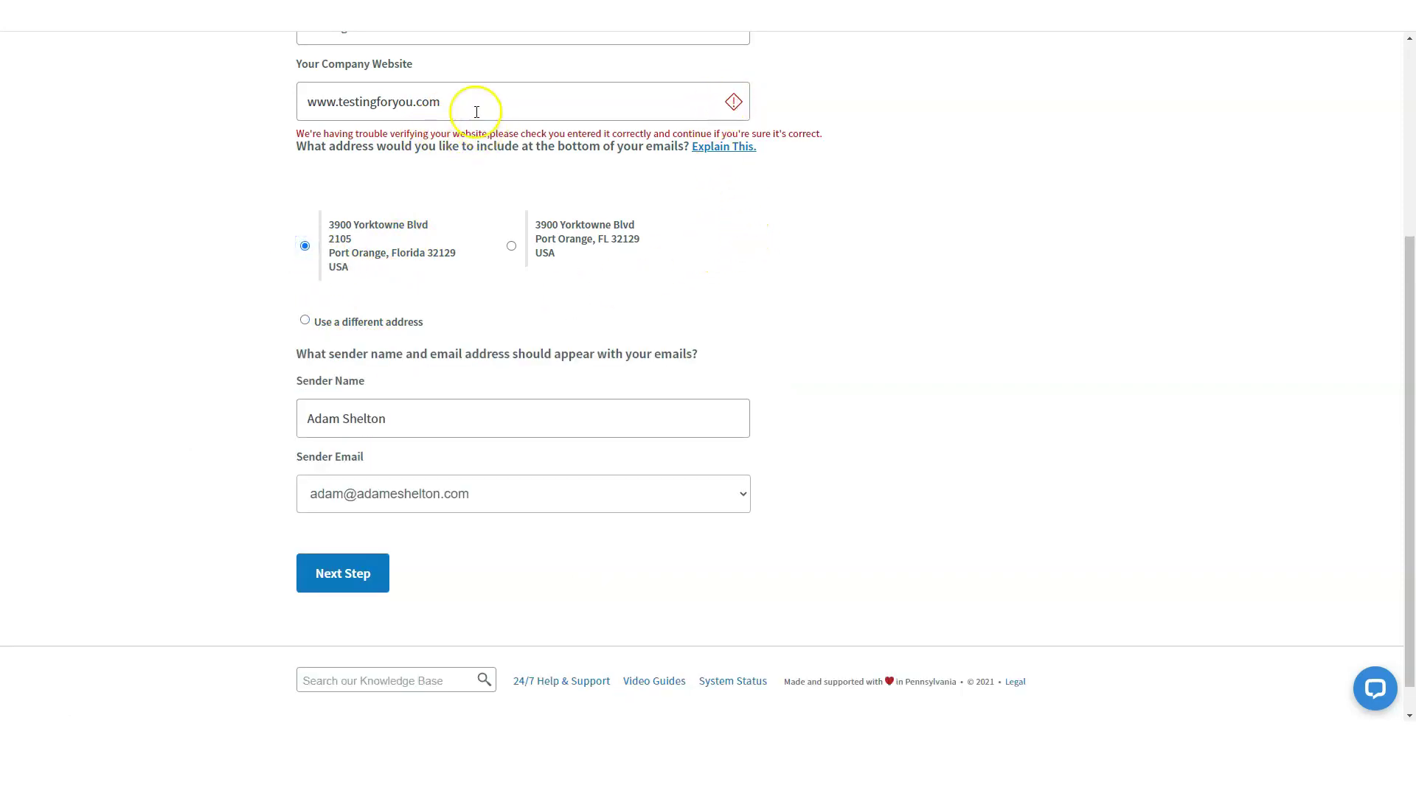
{"action": "scroll", "coordinate": [466, 129], "scroll_direction": "up", "scroll_amount": 2}
{"action": "scroll", "coordinate": [474, 269], "scroll_direction": "down", "scroll_amount": 2}
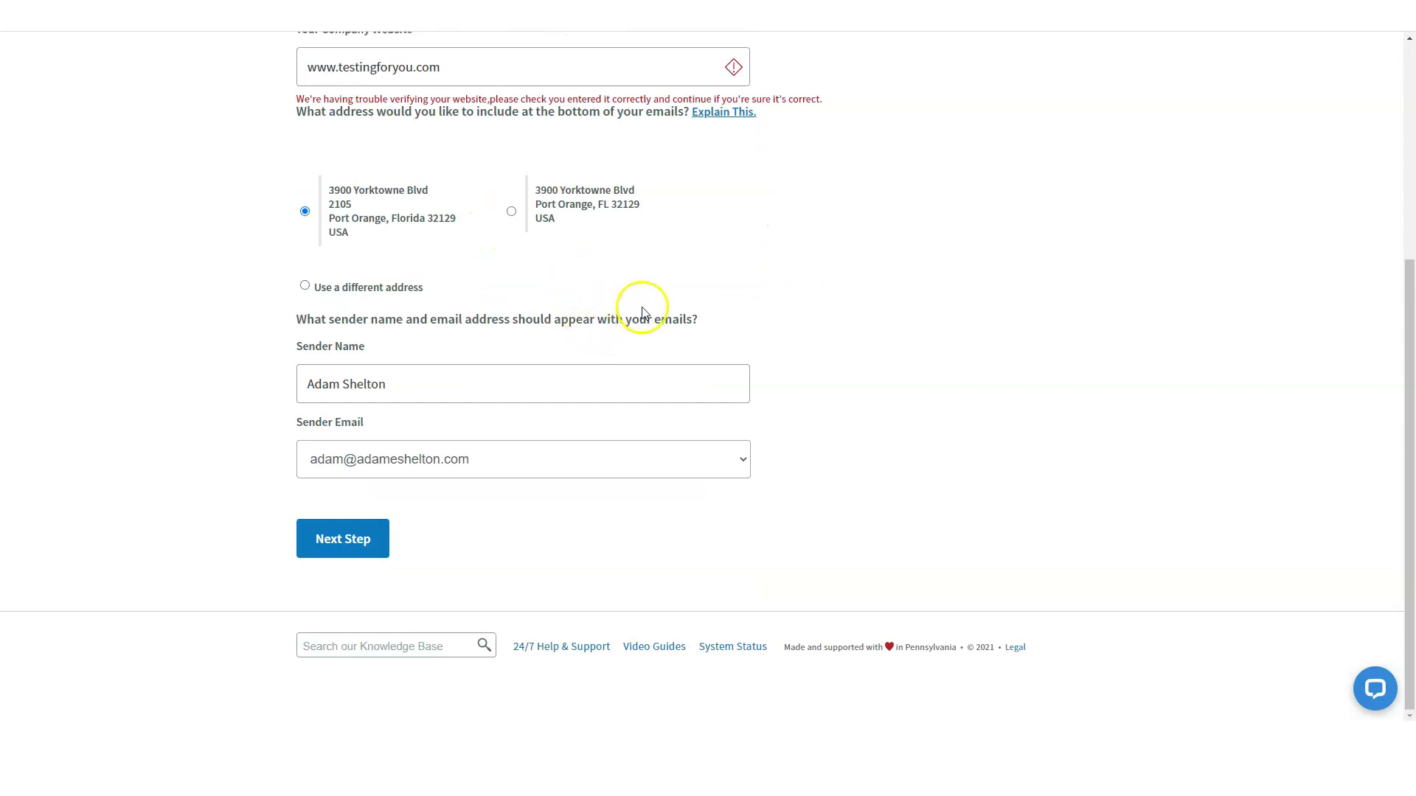
{"action": "scroll", "coordinate": [641, 310], "scroll_direction": "up", "scroll_amount": 4}
{"action": "scroll", "coordinate": [538, 406], "scroll_direction": "down", "scroll_amount": 4}
Check the prefilled sender name and bring up the sender email choices.
{"action": "left_click", "coordinate": [408, 384]}
{"action": "left_click_drag", "start_coordinate": [407, 383], "coordinate": [177, 386]}
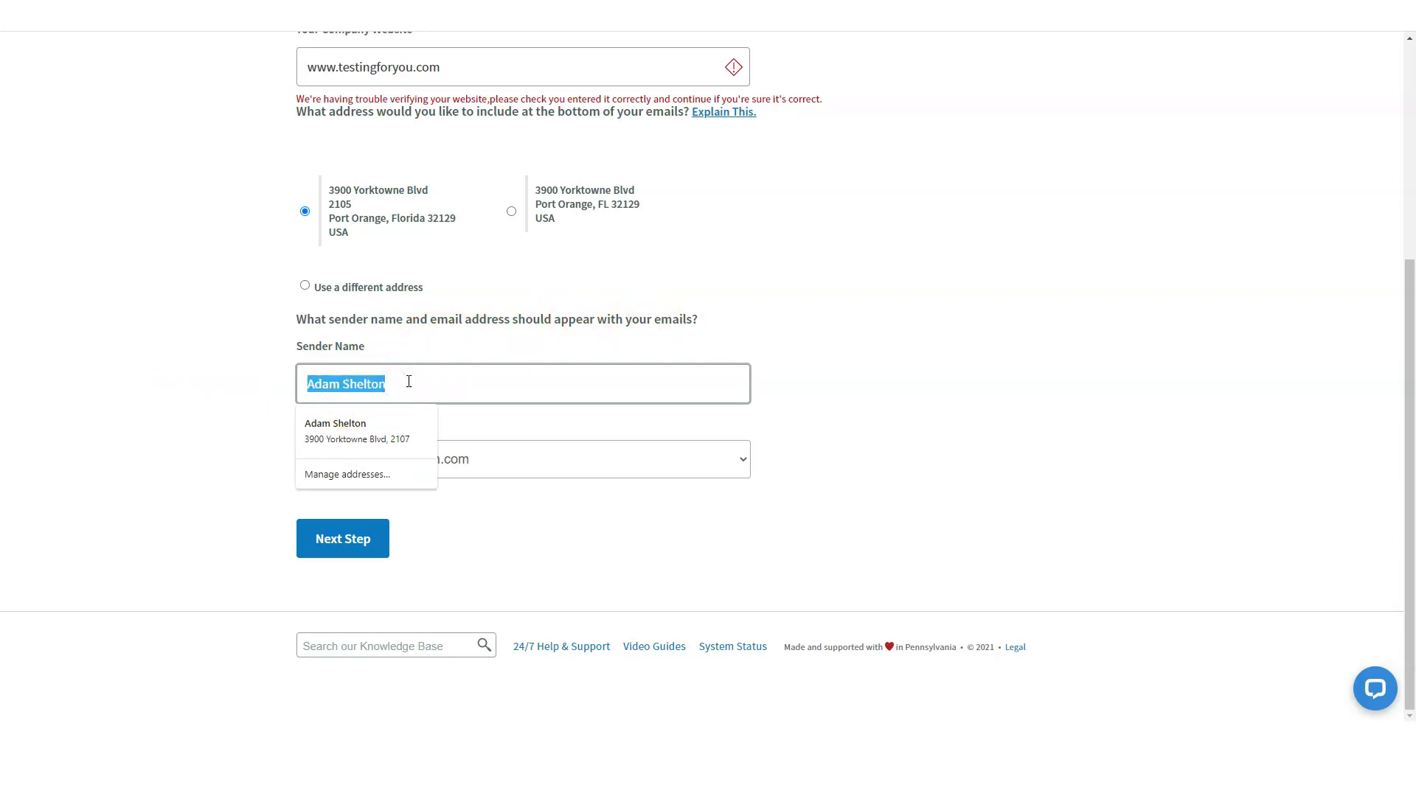
{"action": "left_click", "coordinate": [203, 385]}
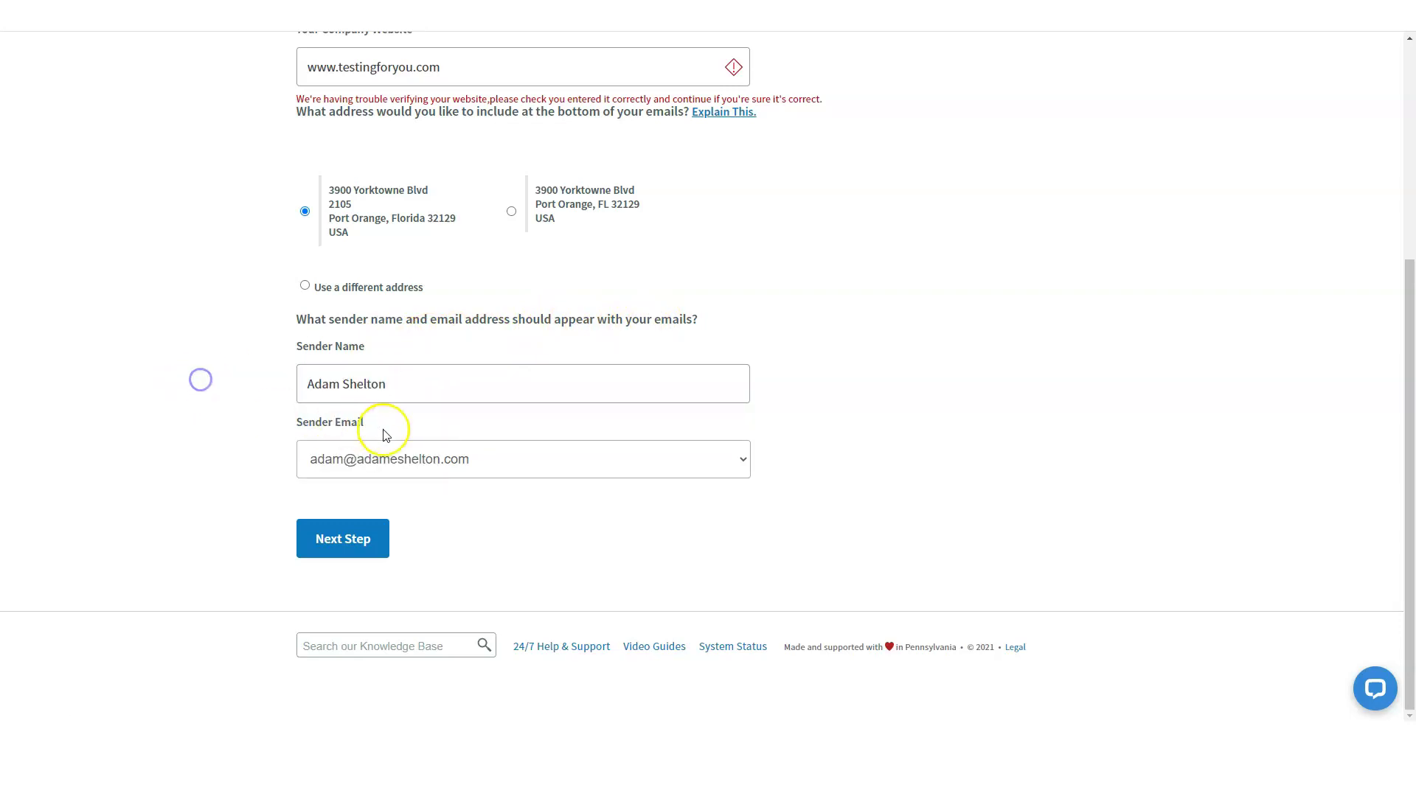
{"action": "left_click", "coordinate": [489, 465]}
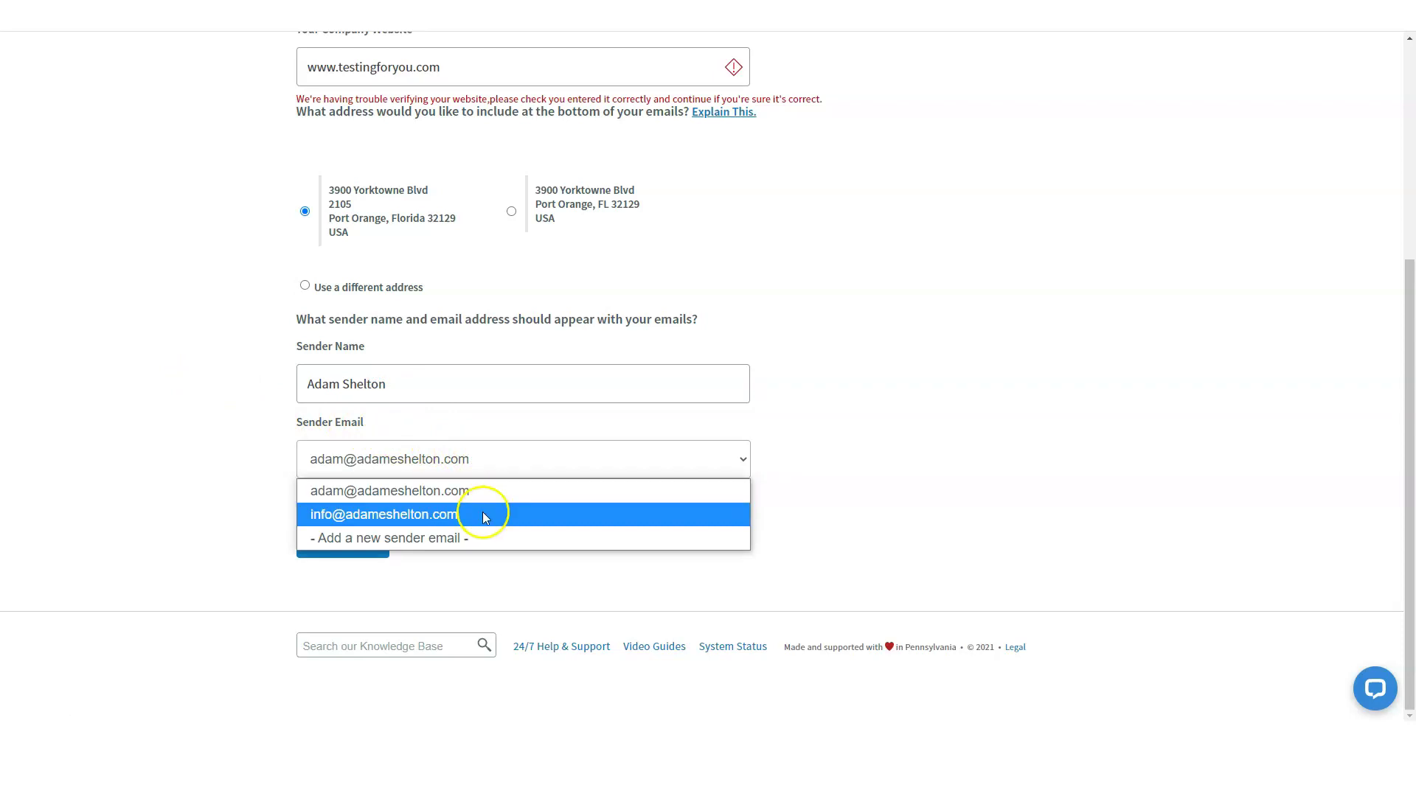
Try adding a new sender email address and send it a verification.
{"action": "left_click", "coordinate": [404, 539]}
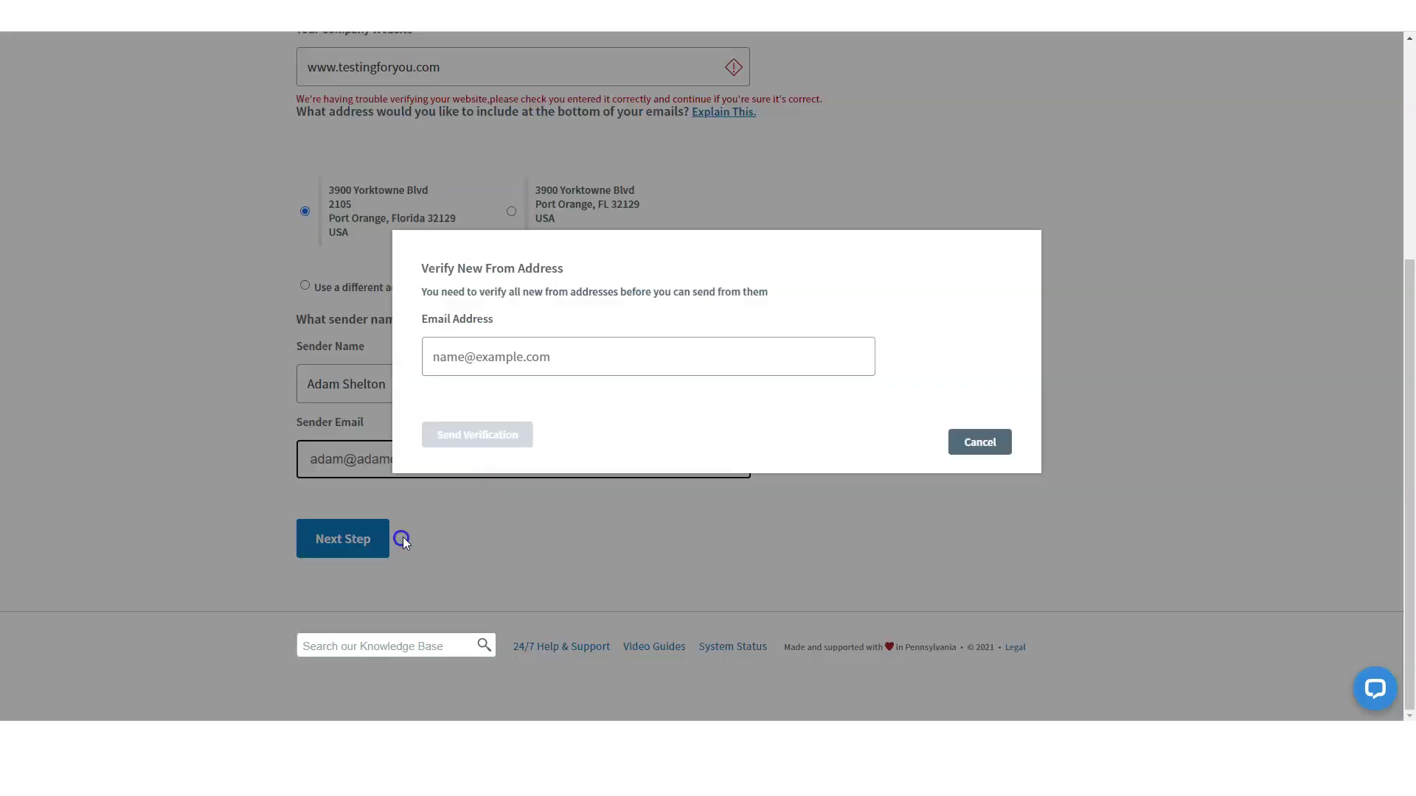
{"action": "left_click", "coordinate": [507, 357]}
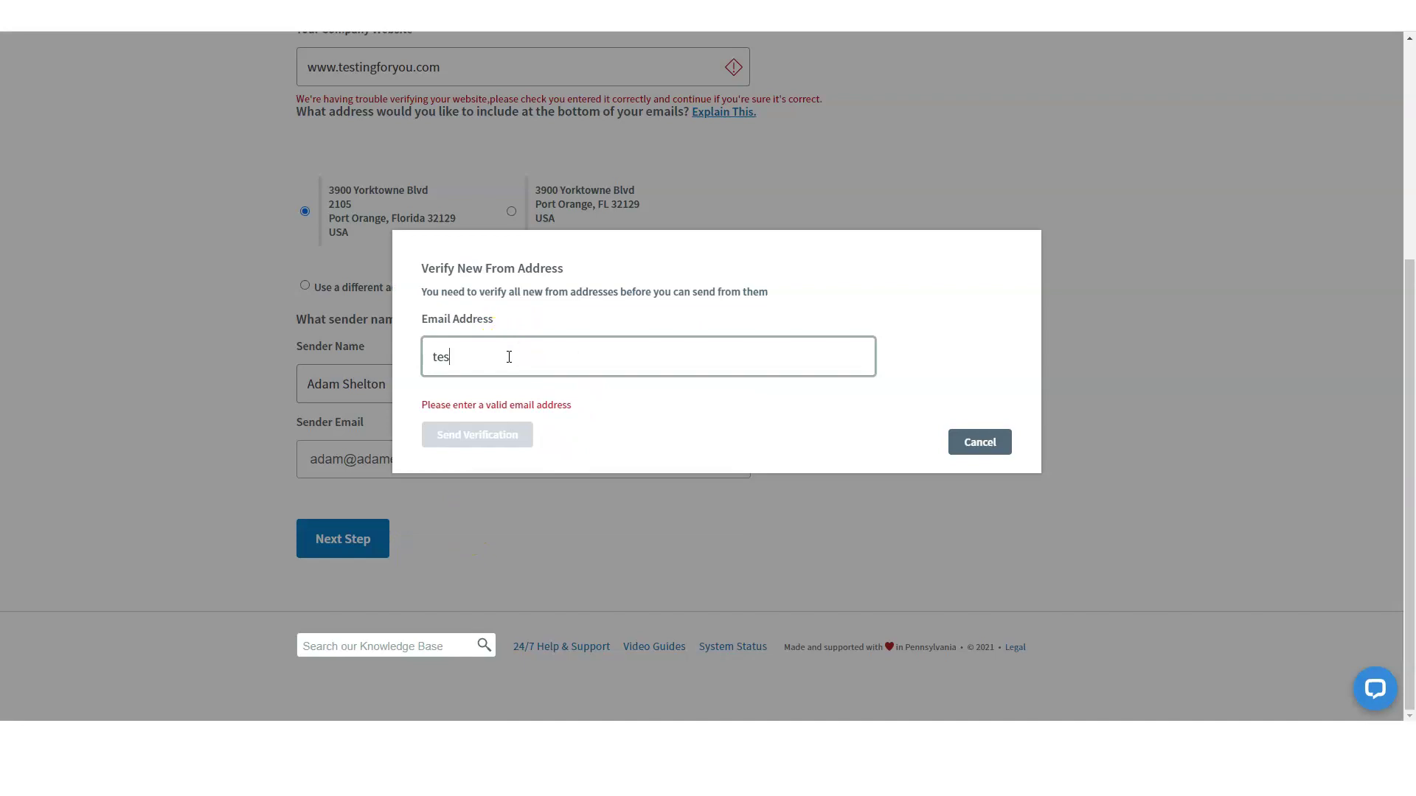
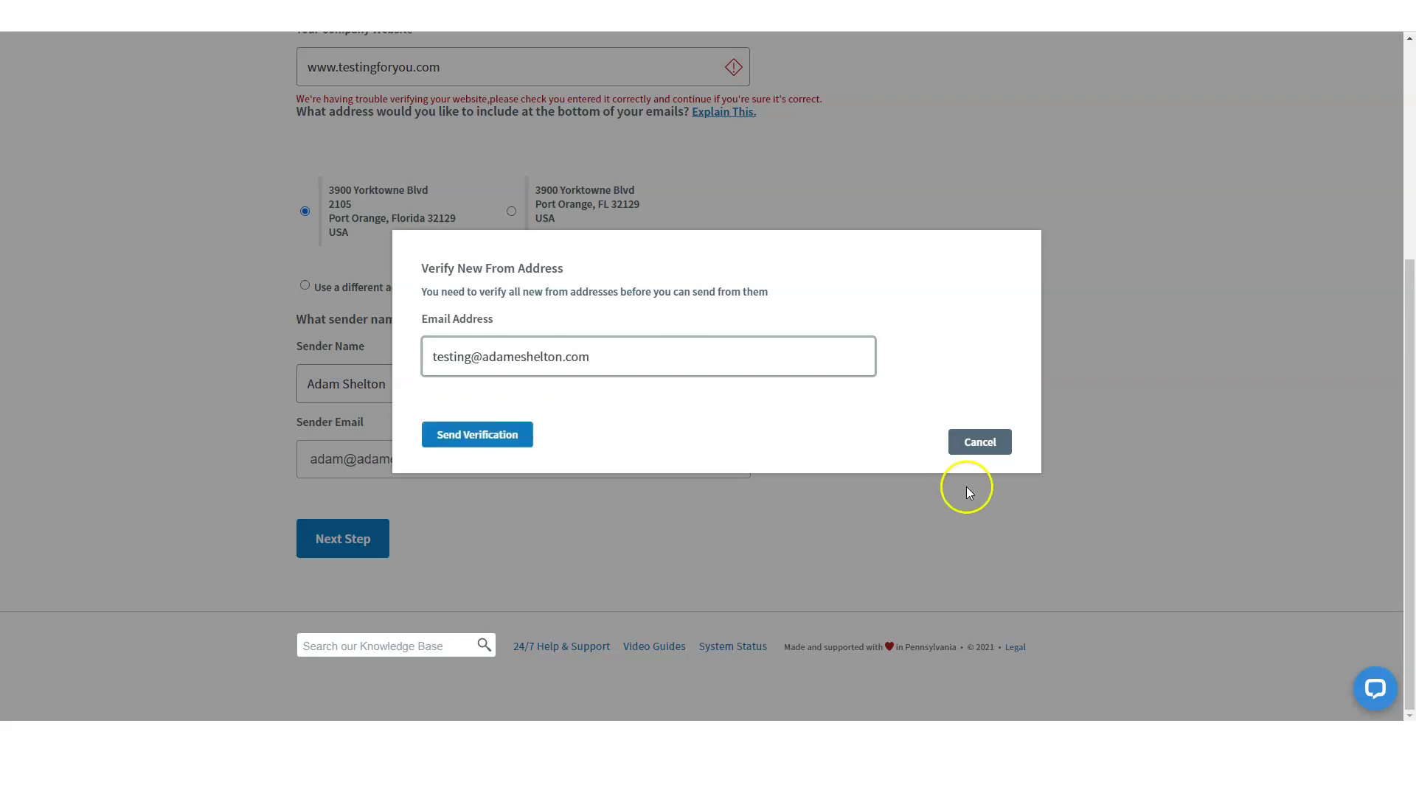
{"action": "left_click", "coordinate": [499, 439]}
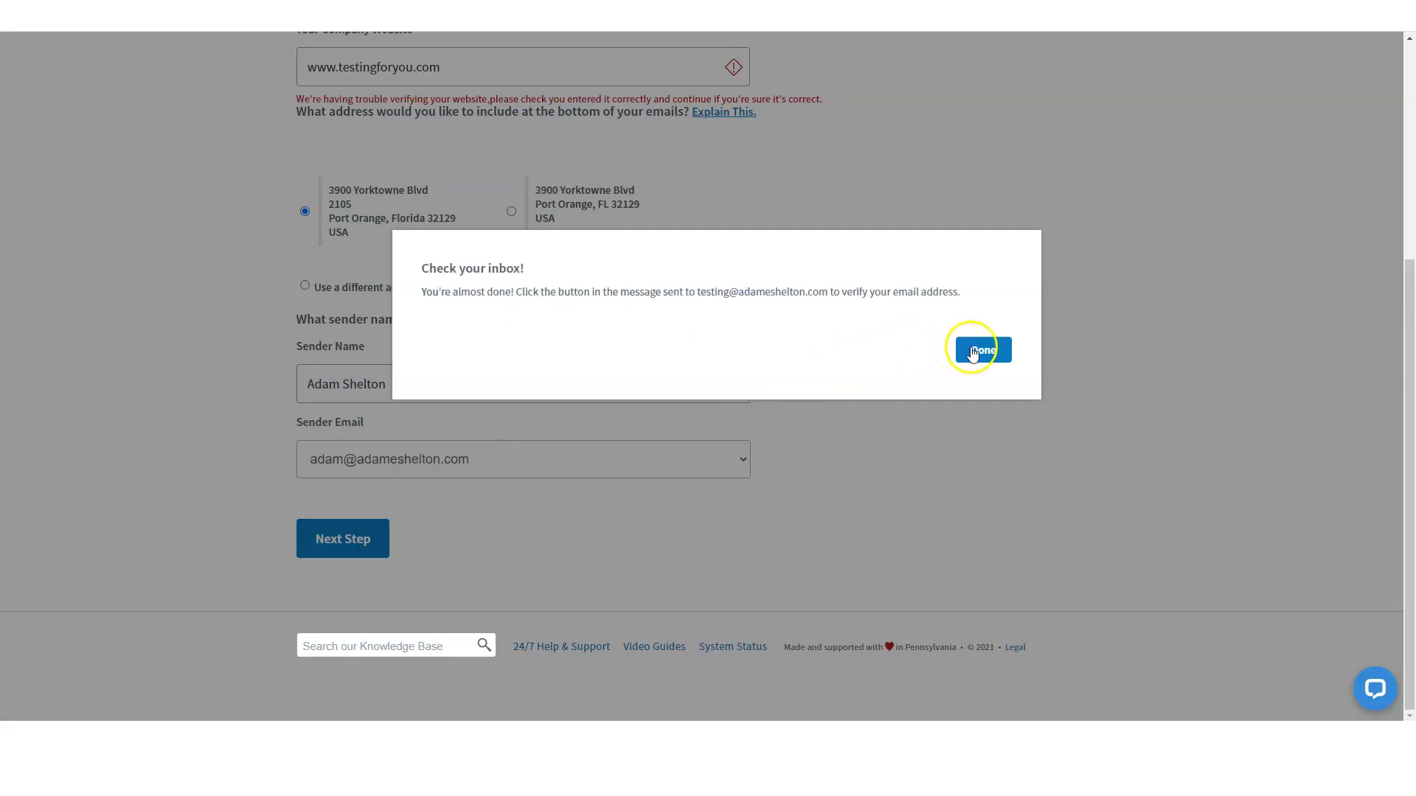
{"action": "left_click", "coordinate": [981, 349]}
Pick the alternative info@ sender address and continue to Describe Your List.
{"action": "left_click", "coordinate": [553, 459]}
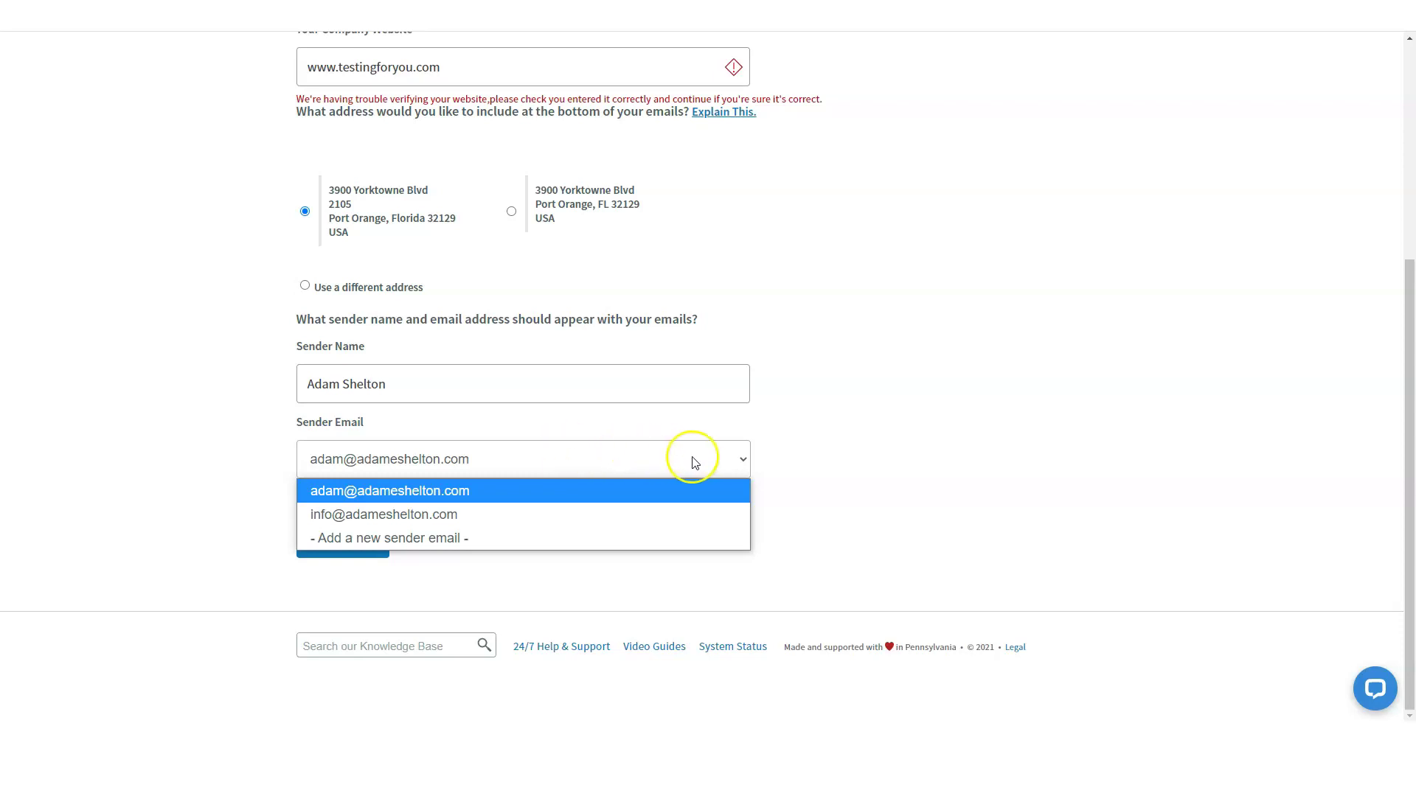
{"action": "left_click", "coordinate": [863, 345]}
{"action": "left_click", "coordinate": [535, 456]}
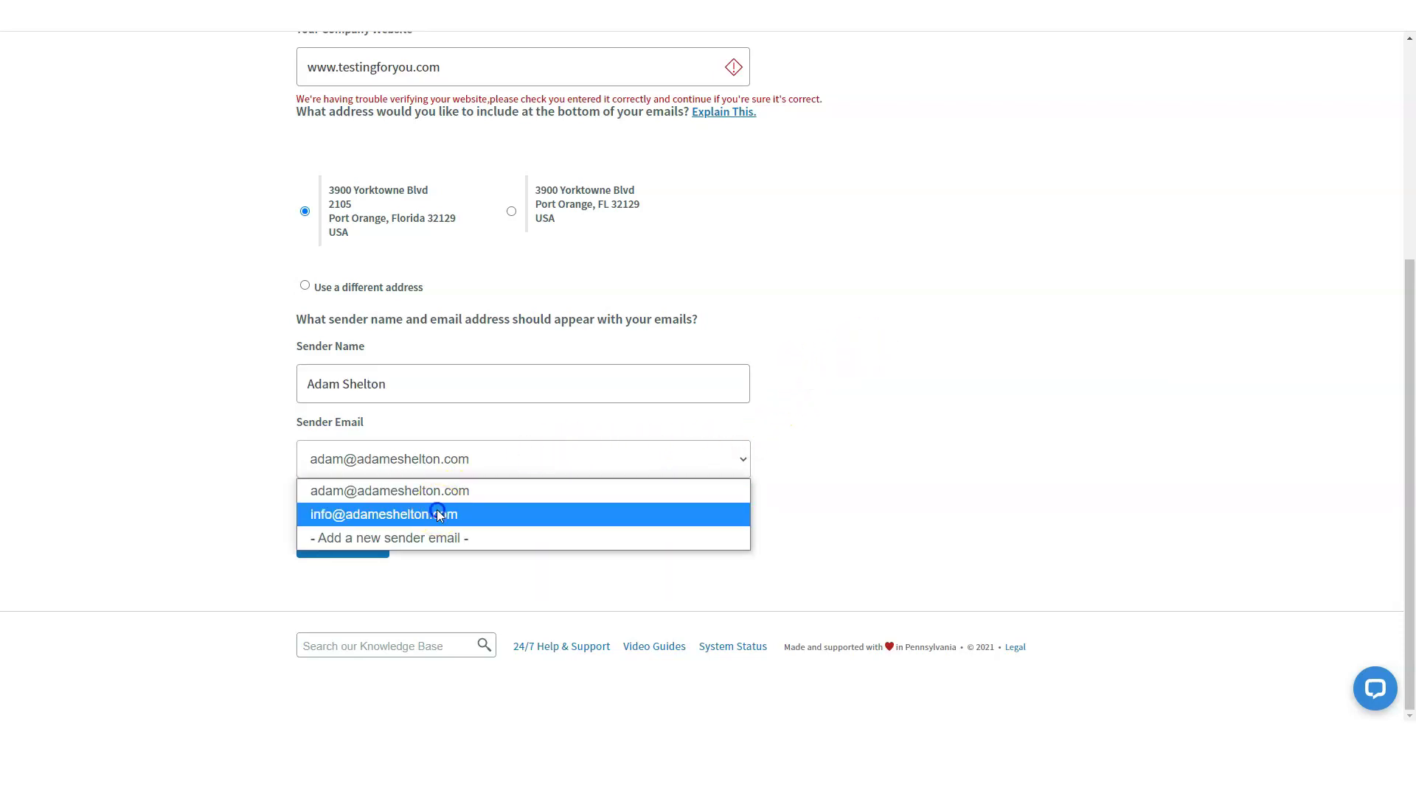
{"action": "left_click", "coordinate": [435, 514]}
{"action": "left_click", "coordinate": [334, 536]}
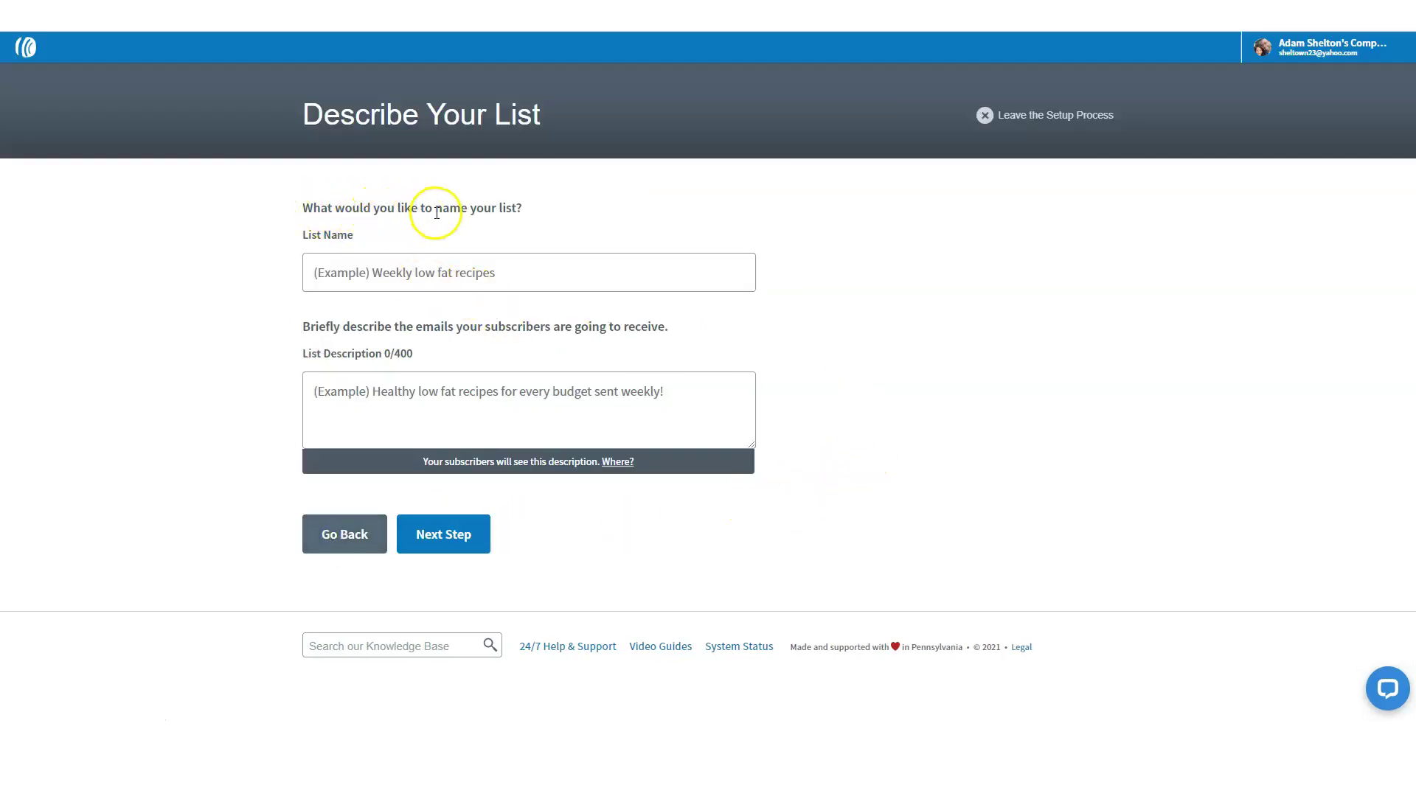
Name the list 'Youtube Social Media Contact', describe it as YouTube growth tips, and continue.
{"action": "left_click", "coordinate": [465, 271]}
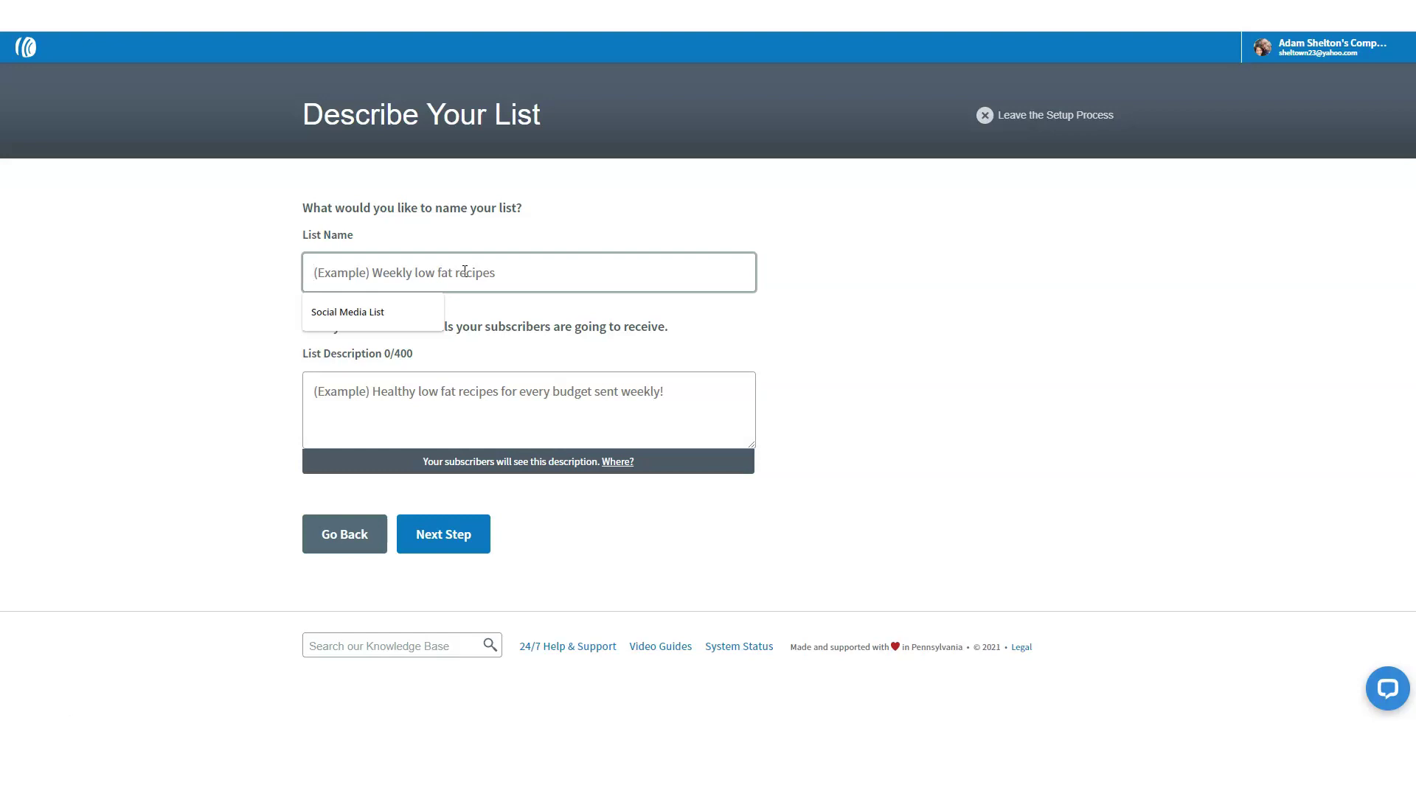
{"action": "type", "text": "Fac"}
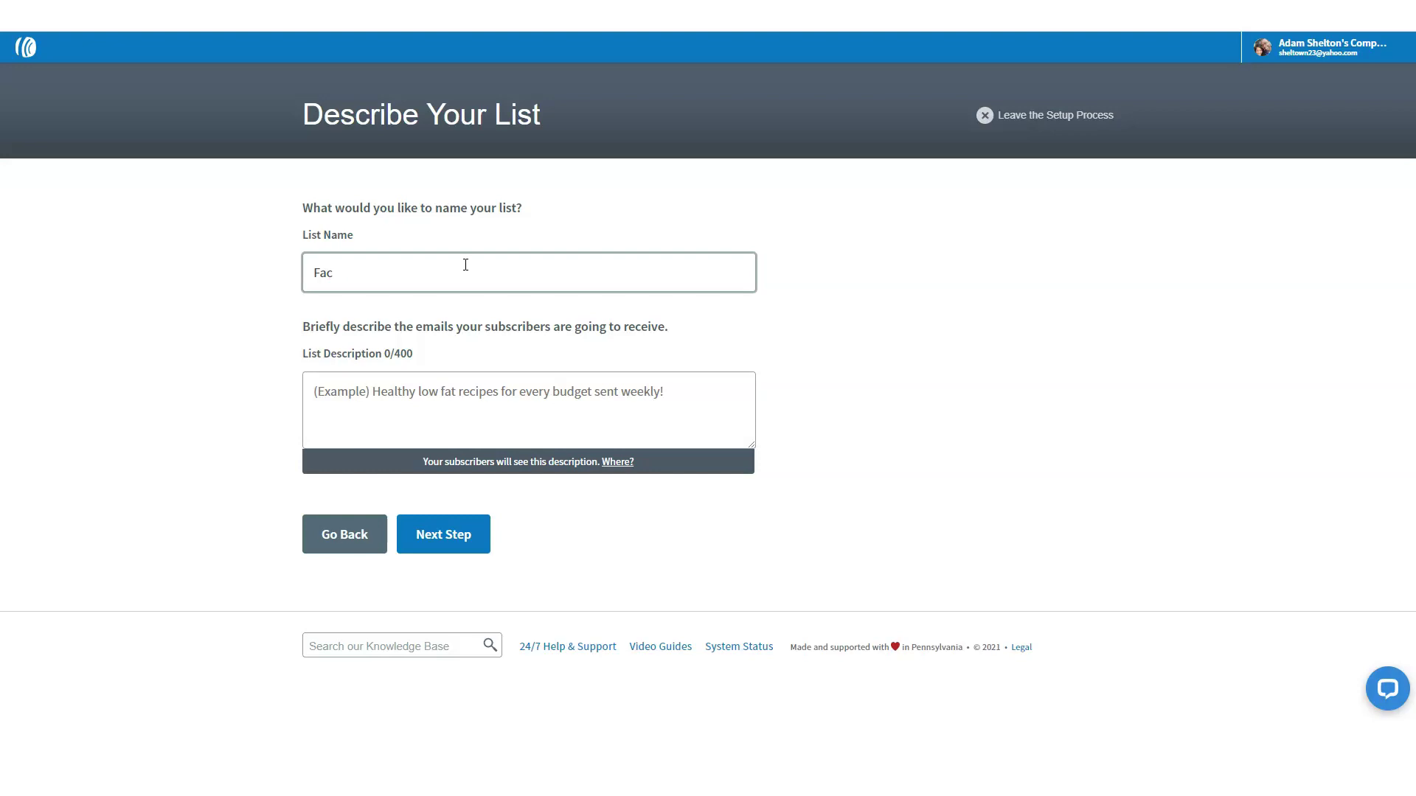
{"action": "key", "text": "BackSpace"}
{"action": "key", "text": "BackSpace"}
{"action": "key", "text": "BackSpace"}
{"action": "type", "text": "Youtube Social Media Contact"}
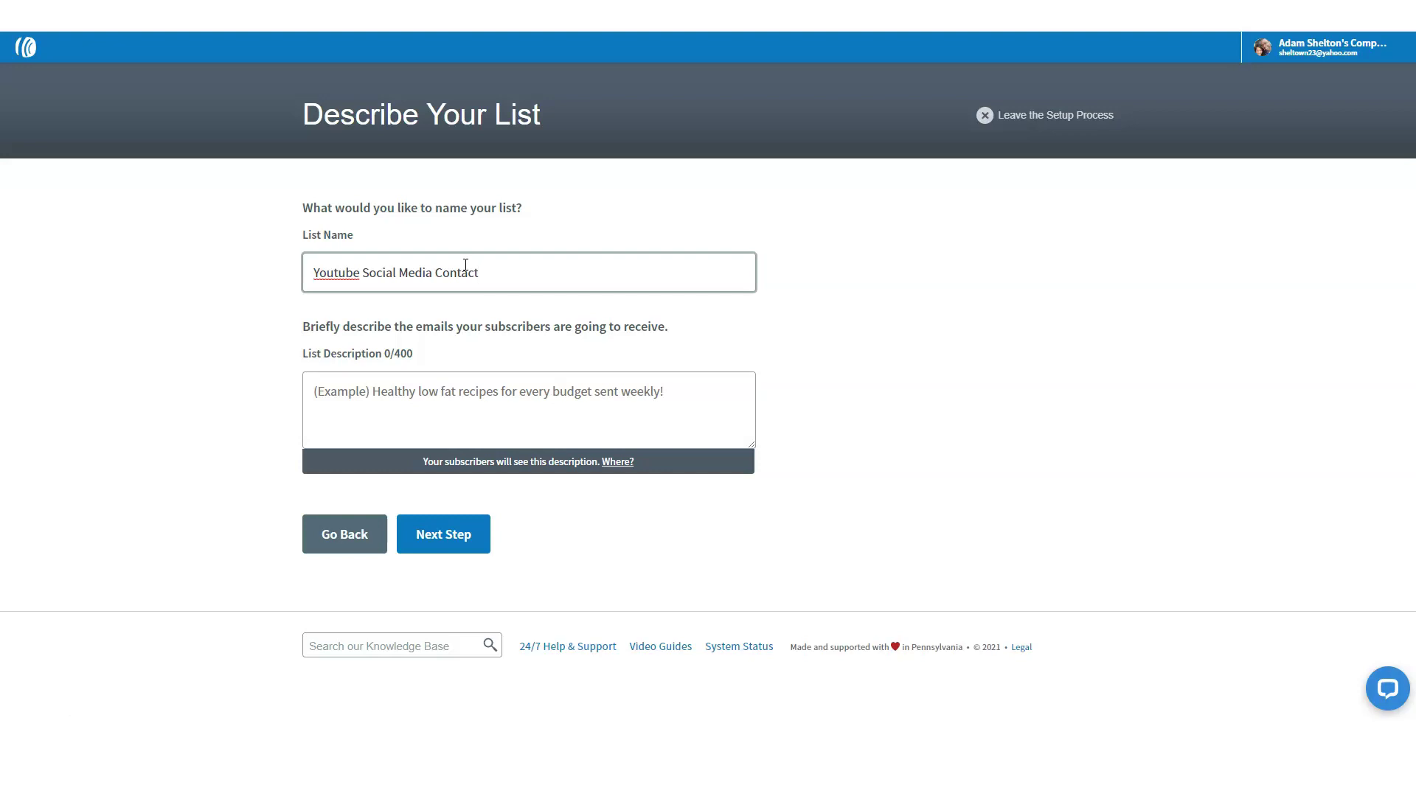
{"action": "left_click", "coordinate": [370, 382]}
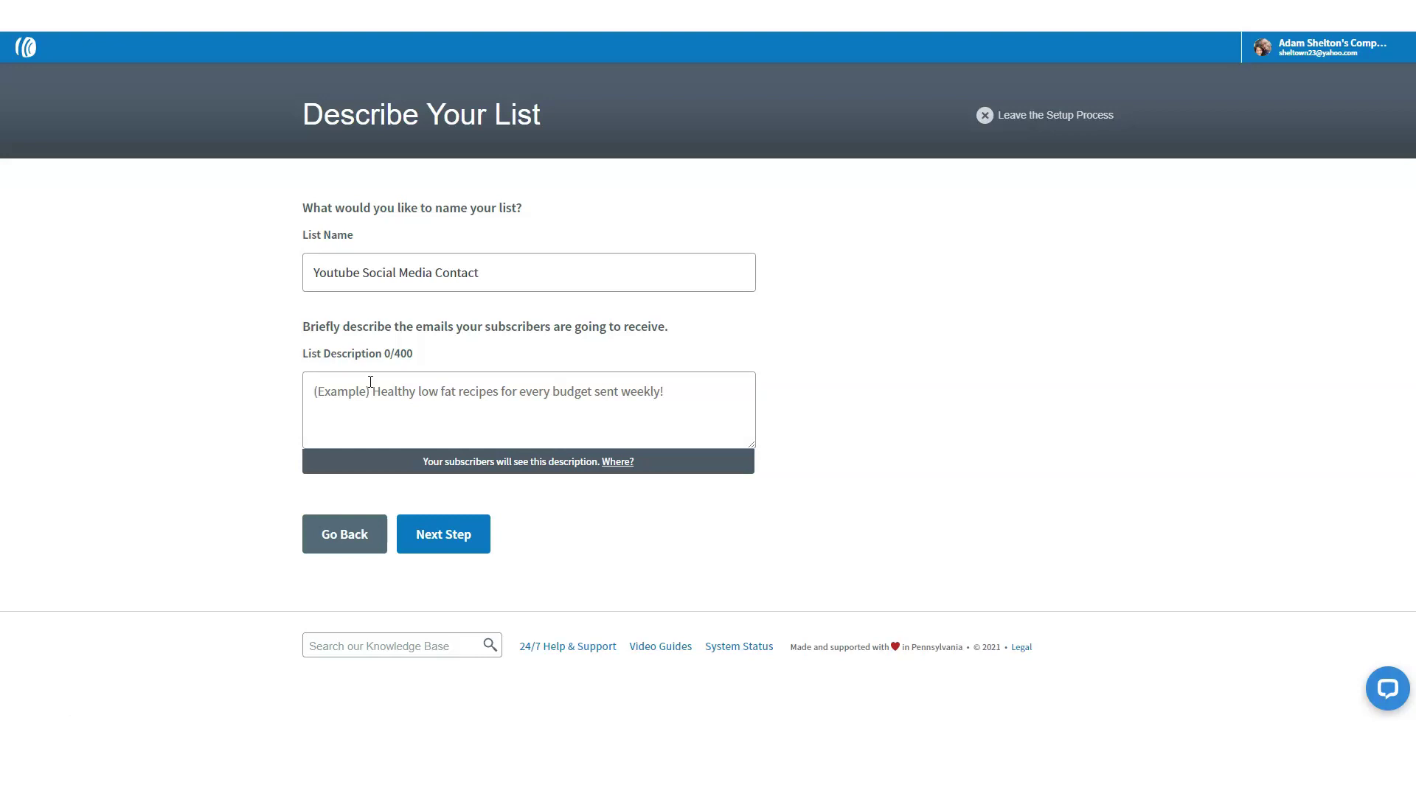
{"action": "type", "text": "Up to Date Informa"}
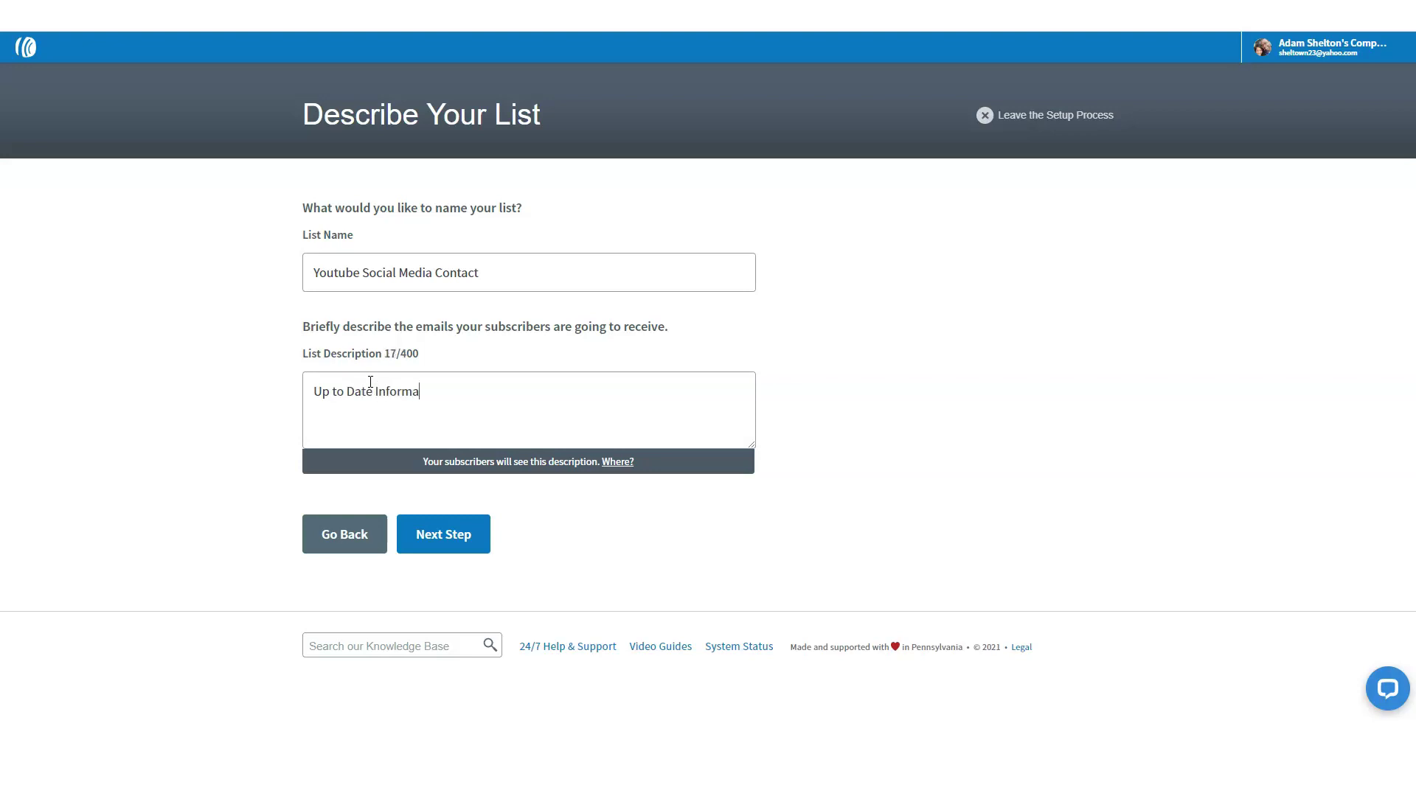
{"action": "type", "text": "tion on how to grow your youtube channel"}
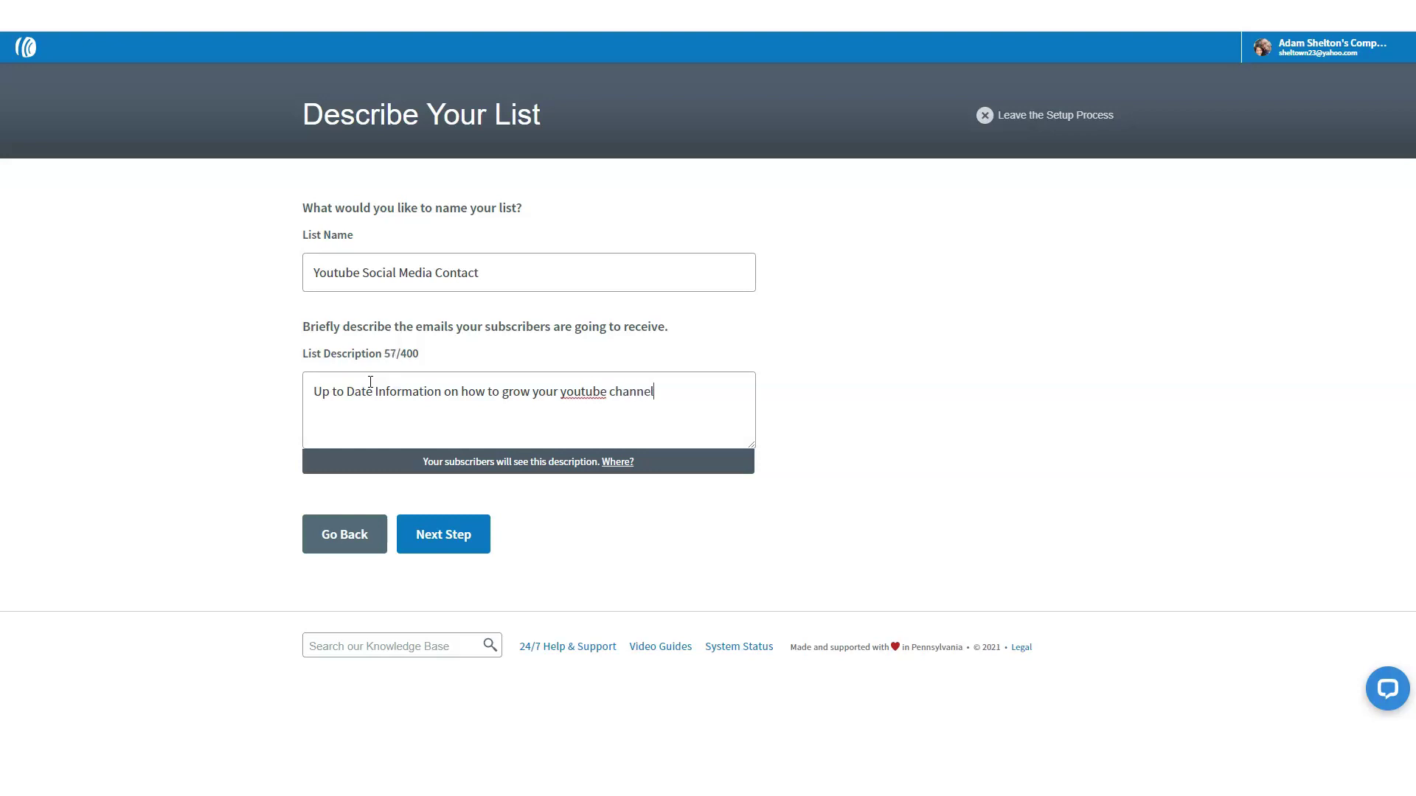
{"action": "left_click", "coordinate": [443, 535]}
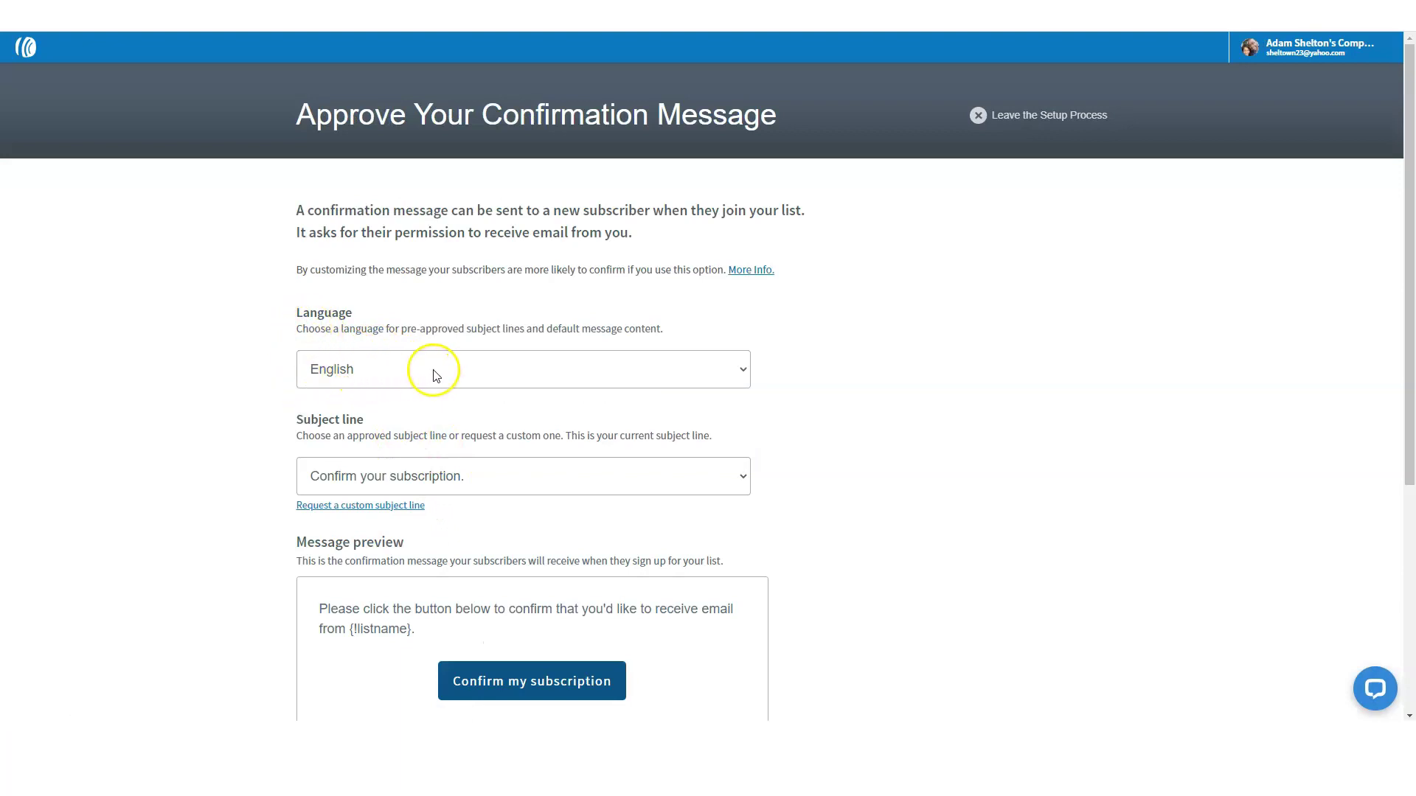
Keep 'Confirm your subscription.' as the confirmation subject line.
{"action": "scroll", "coordinate": [366, 439], "scroll_direction": "down", "scroll_amount": 2}
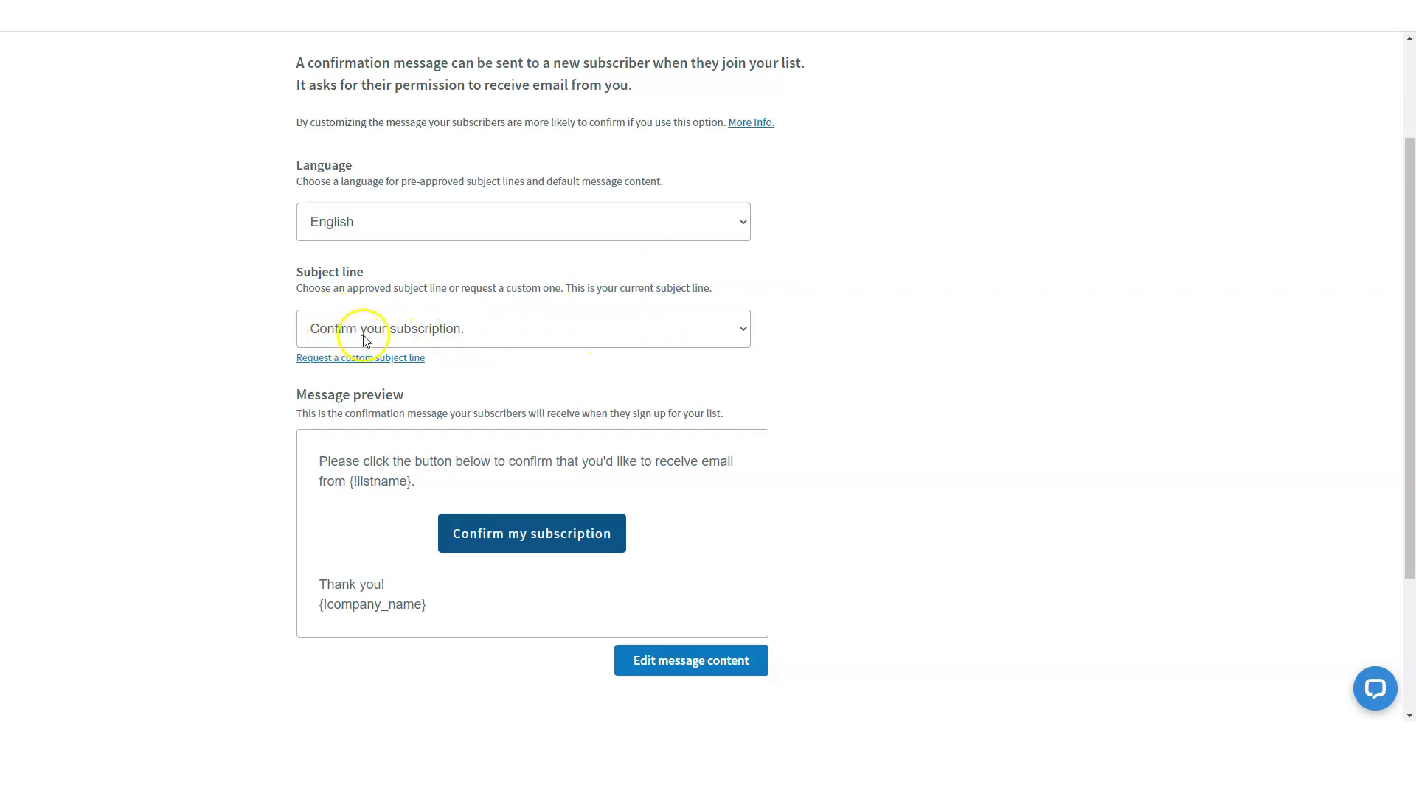
{"action": "left_click", "coordinate": [515, 338]}
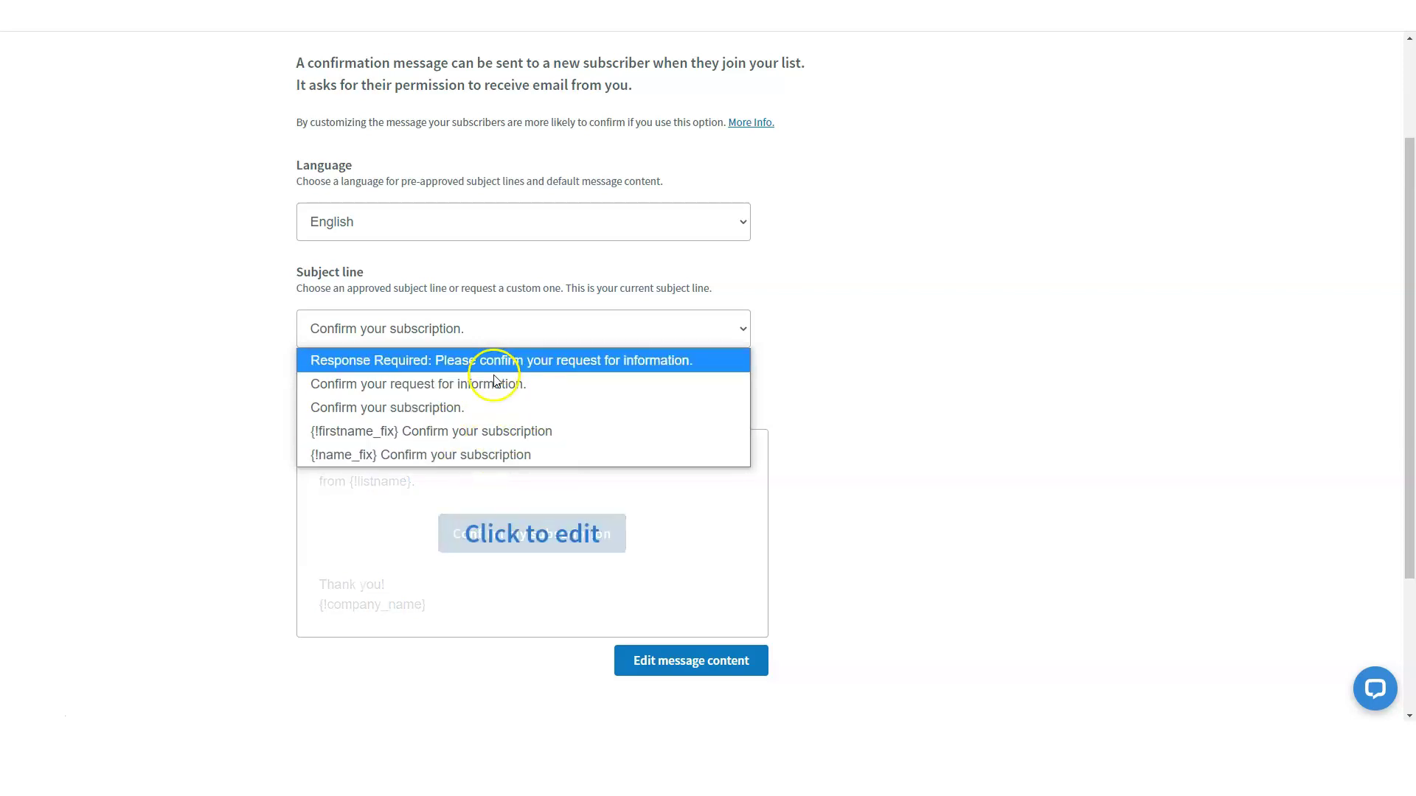
{"action": "left_click", "coordinate": [489, 408]}
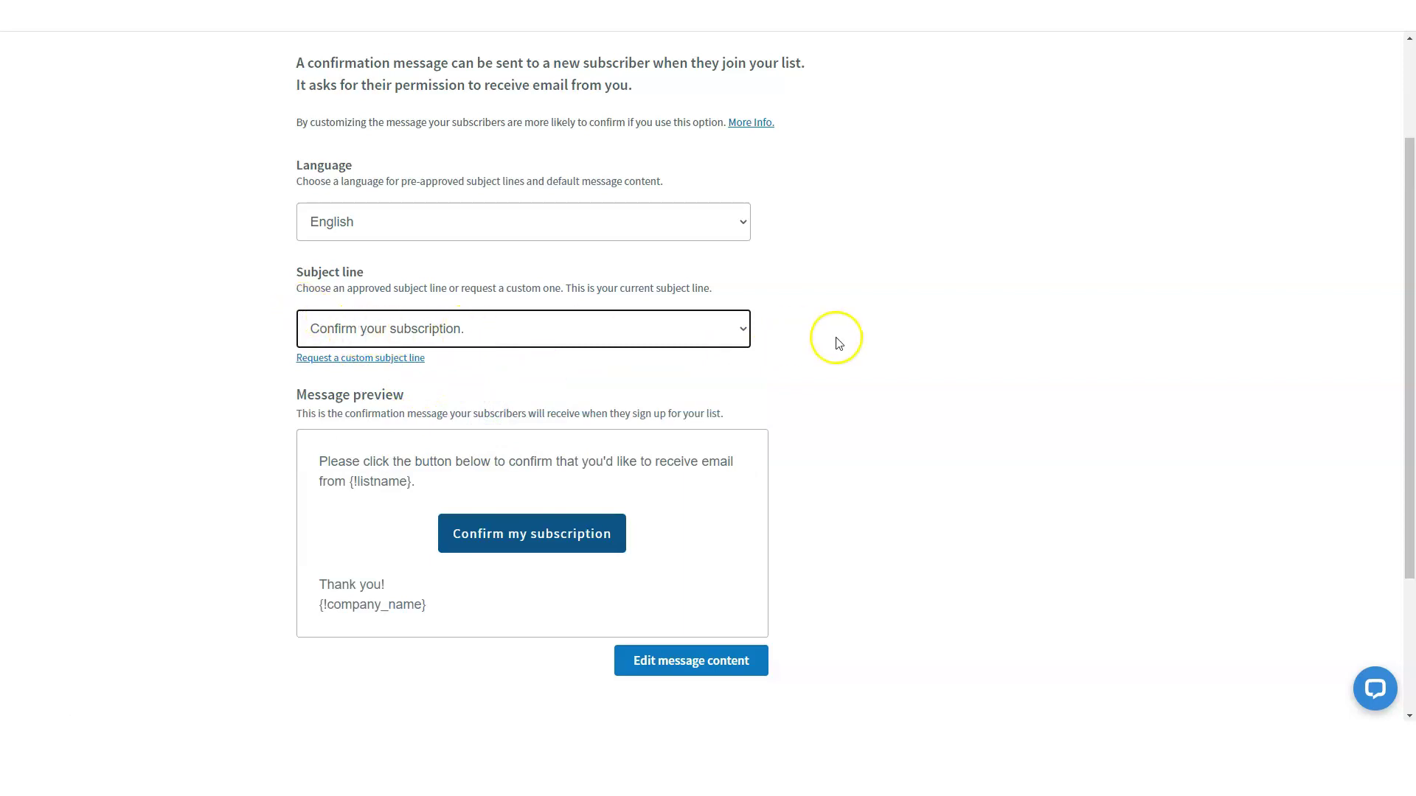
Leave the default confirmation message unedited, then approve it and create the list.
{"action": "scroll", "coordinate": [848, 367], "scroll_direction": "down", "scroll_amount": 2}
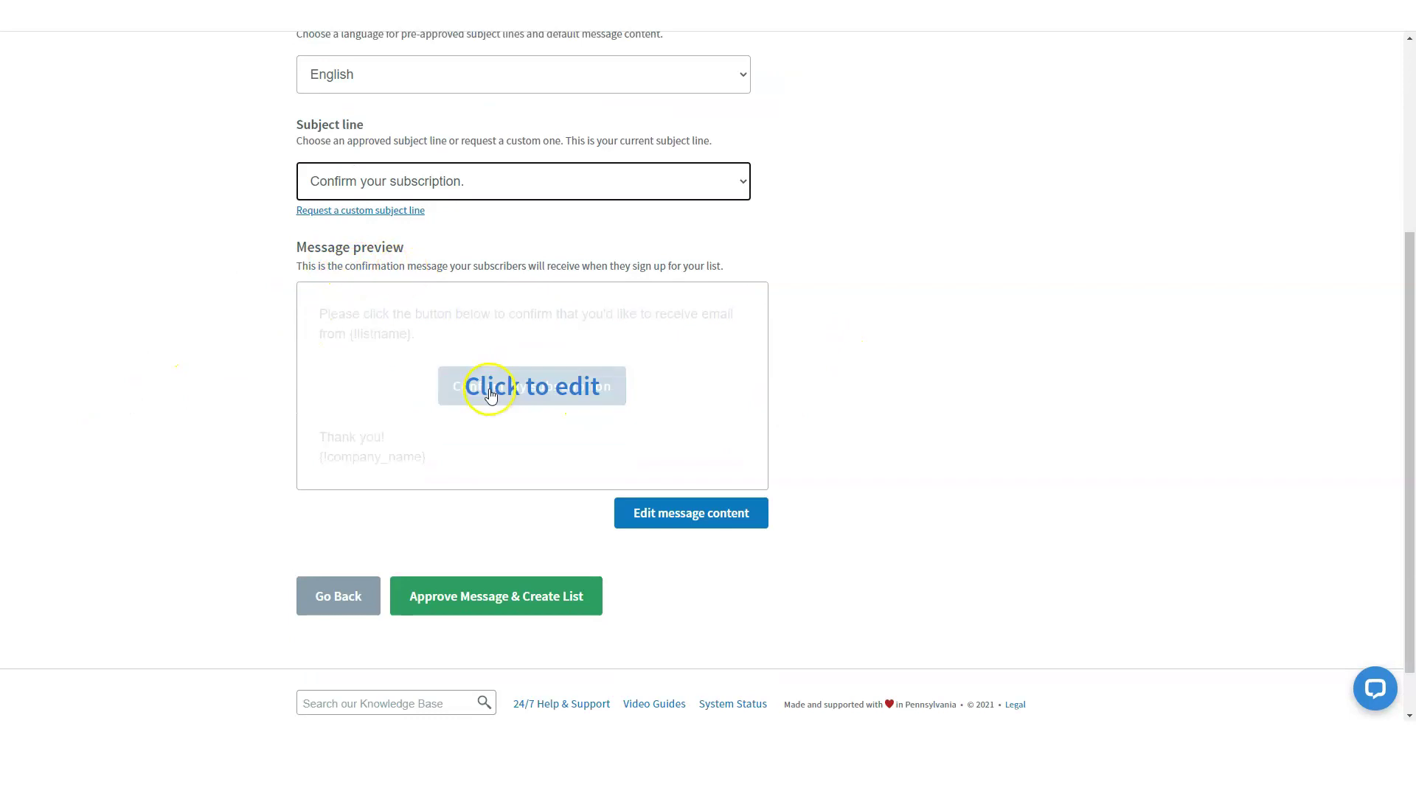
{"action": "mouse_move", "coordinate": [586, 418]}
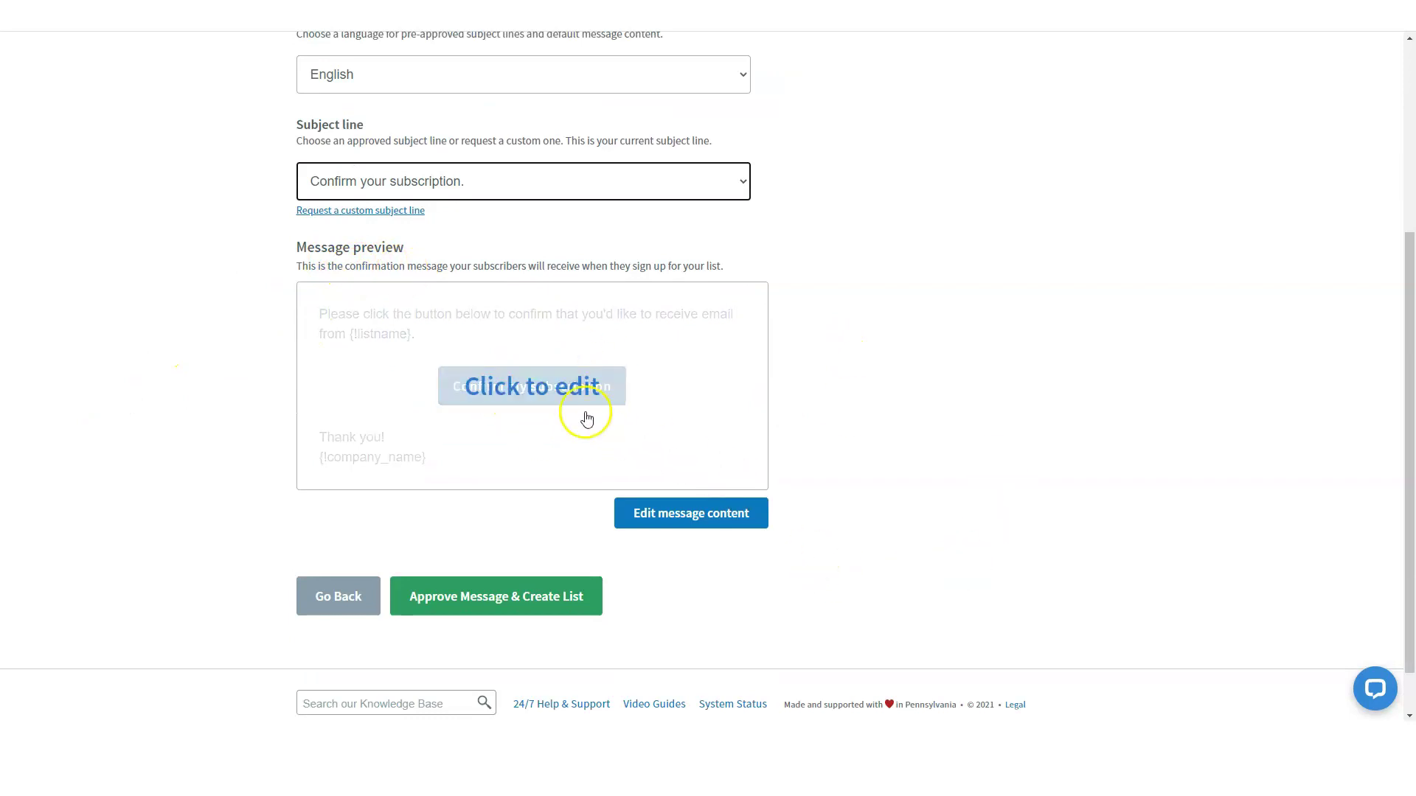
{"action": "left_click", "coordinate": [489, 385]}
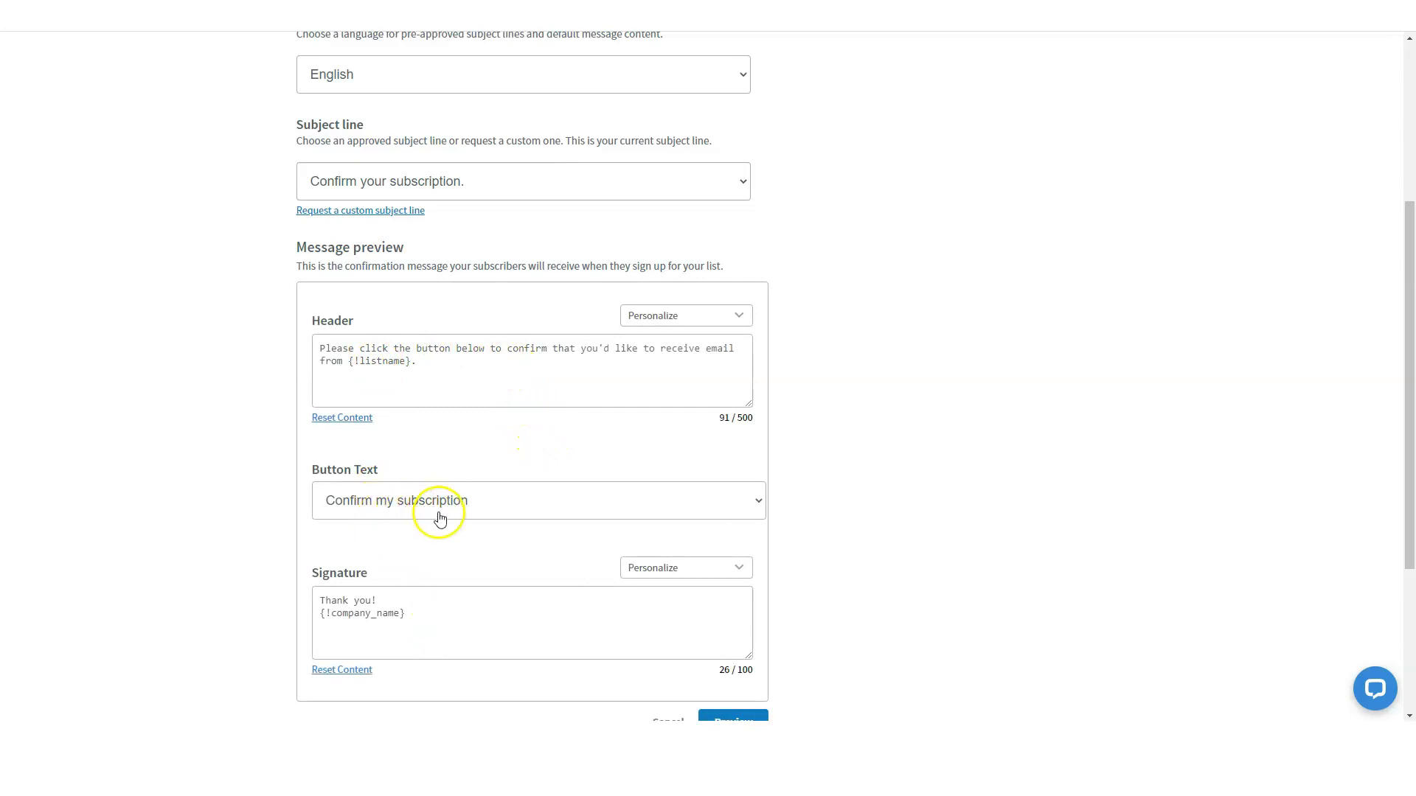
{"action": "scroll", "coordinate": [406, 501], "scroll_direction": "down", "scroll_amount": 2}
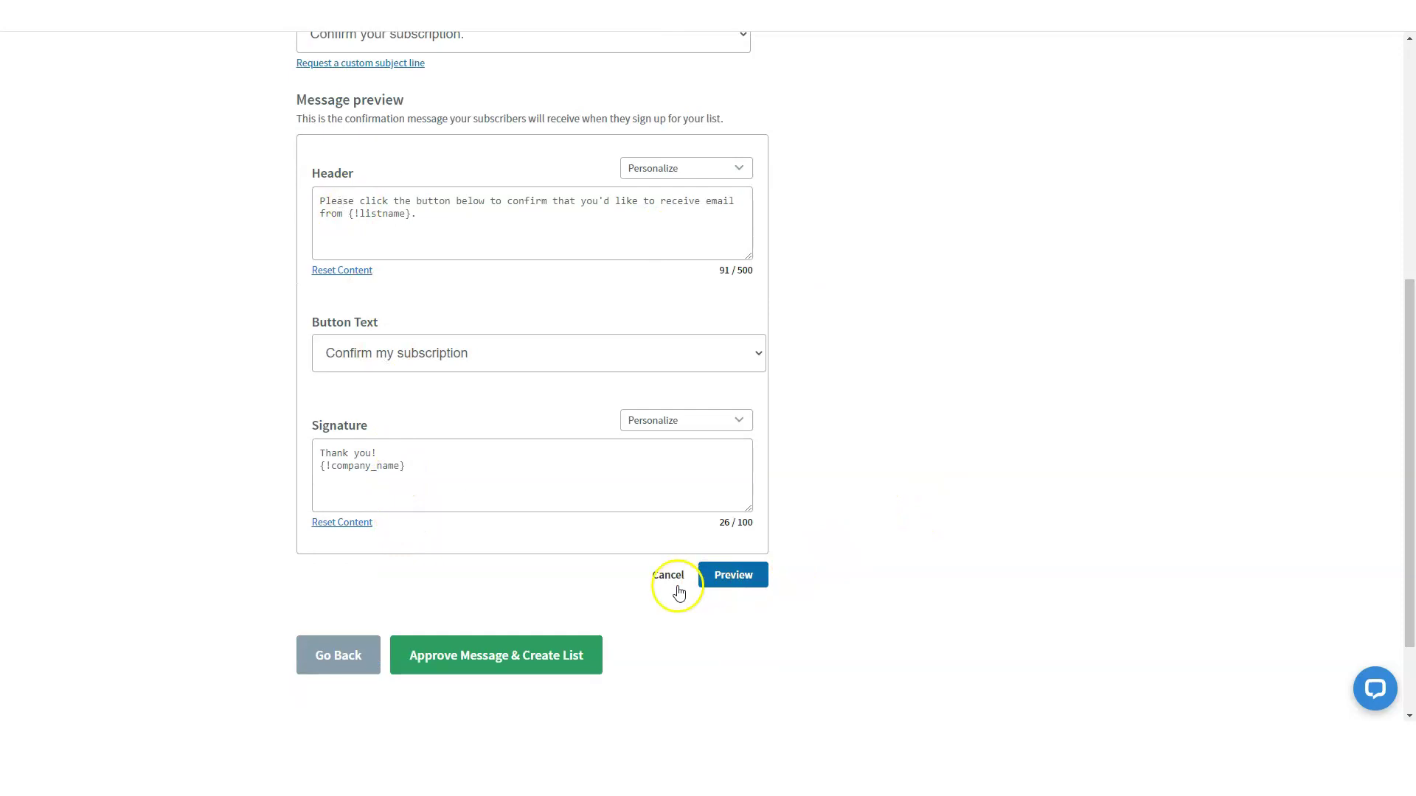
{"action": "left_click", "coordinate": [733, 577]}
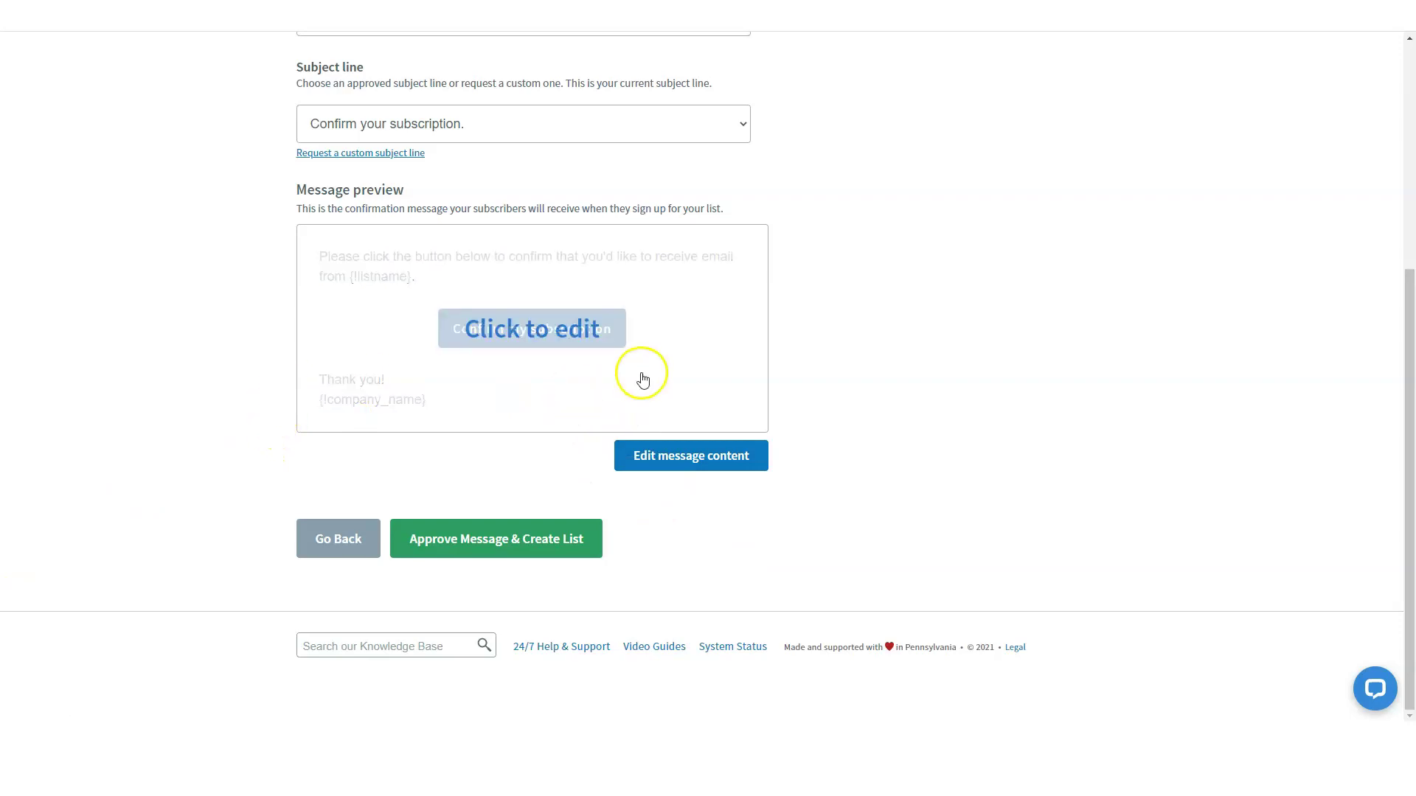
{"action": "left_click", "coordinate": [522, 322]}
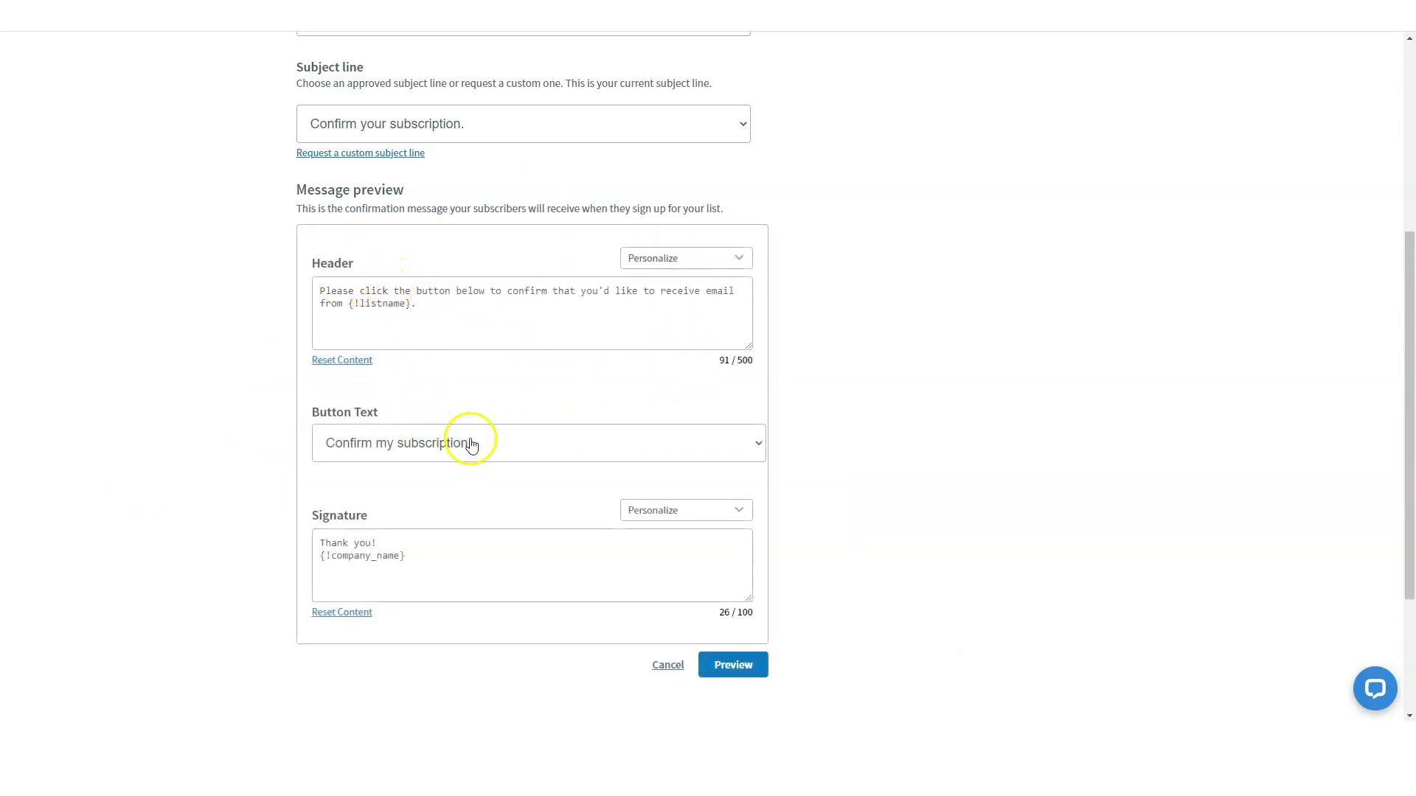
{"action": "left_click", "coordinate": [684, 668]}
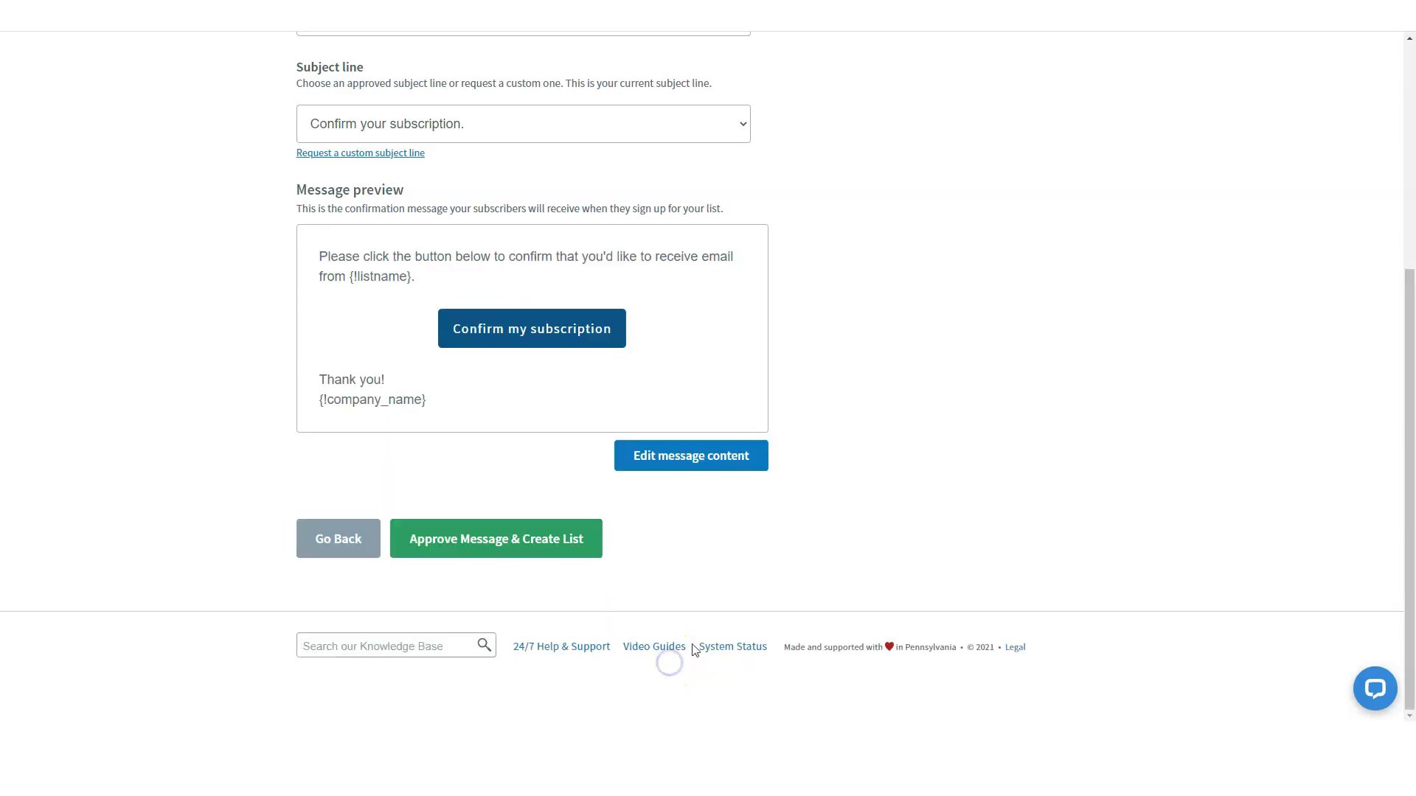
{"action": "left_click", "coordinate": [476, 539]}
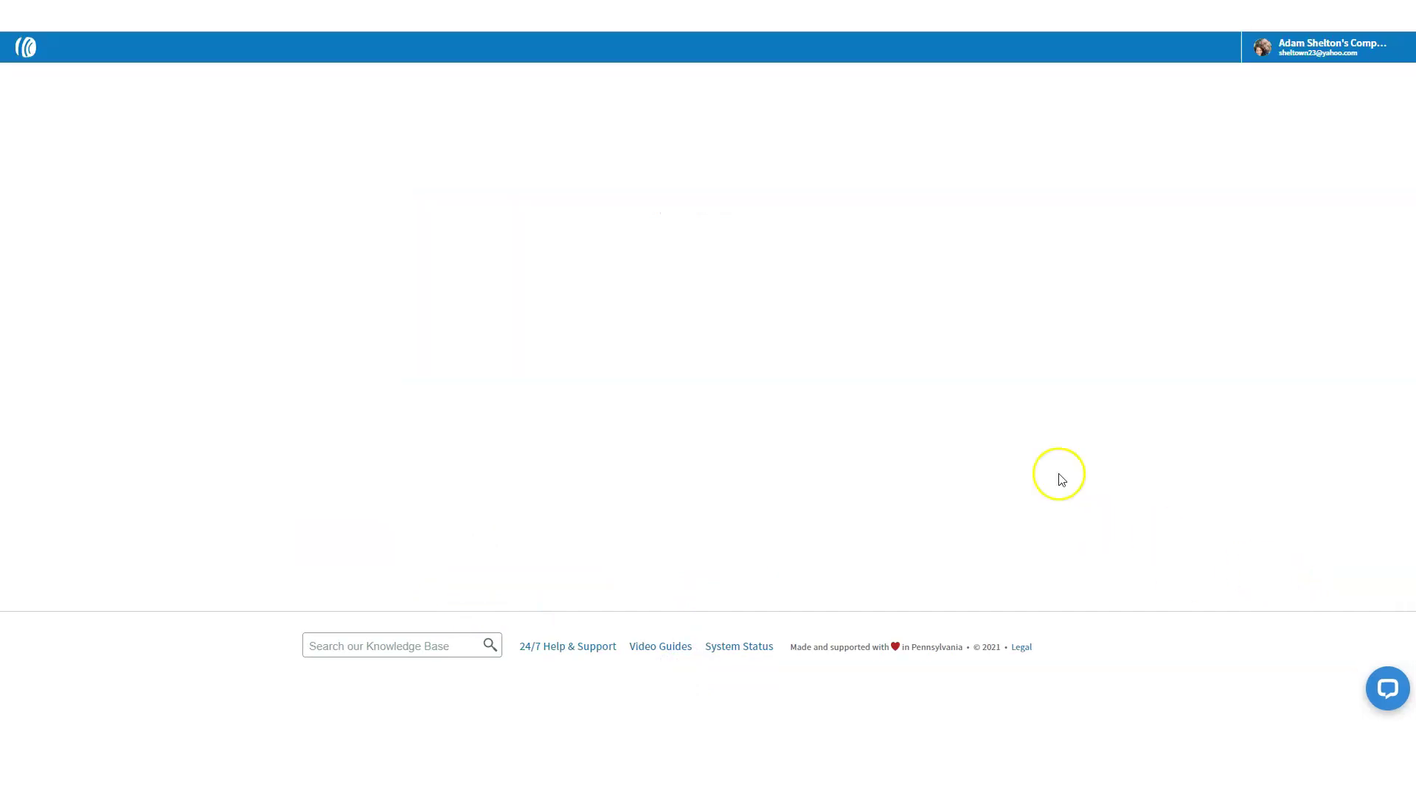
From Manage Lists, open the Youtube Social Media Contact list's settings.
{"action": "scroll", "coordinate": [878, 338], "scroll_direction": "down", "scroll_amount": 10}
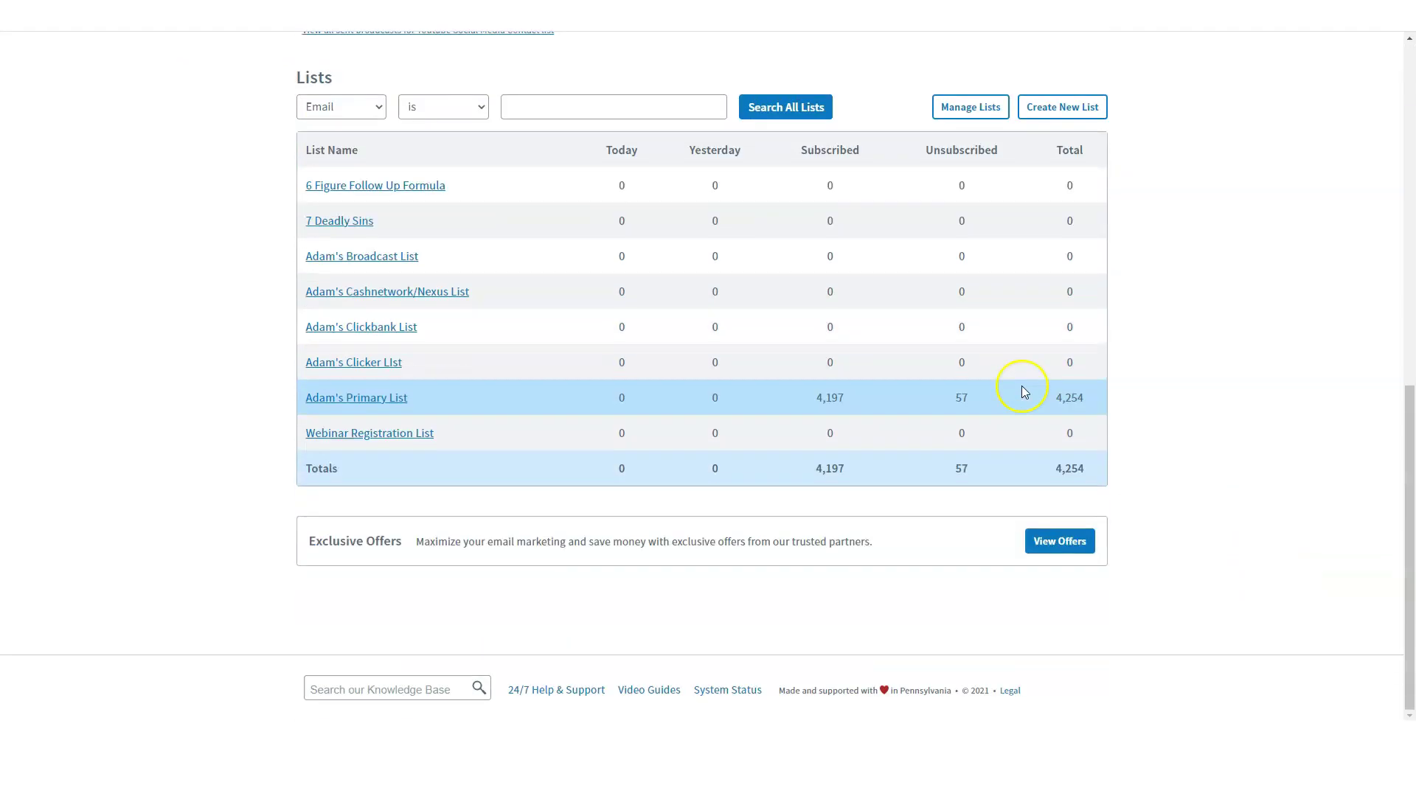
{"action": "scroll", "coordinate": [951, 332], "scroll_direction": "up", "scroll_amount": 8}
{"action": "scroll", "coordinate": [1022, 307], "scroll_direction": "down", "scroll_amount": 6}
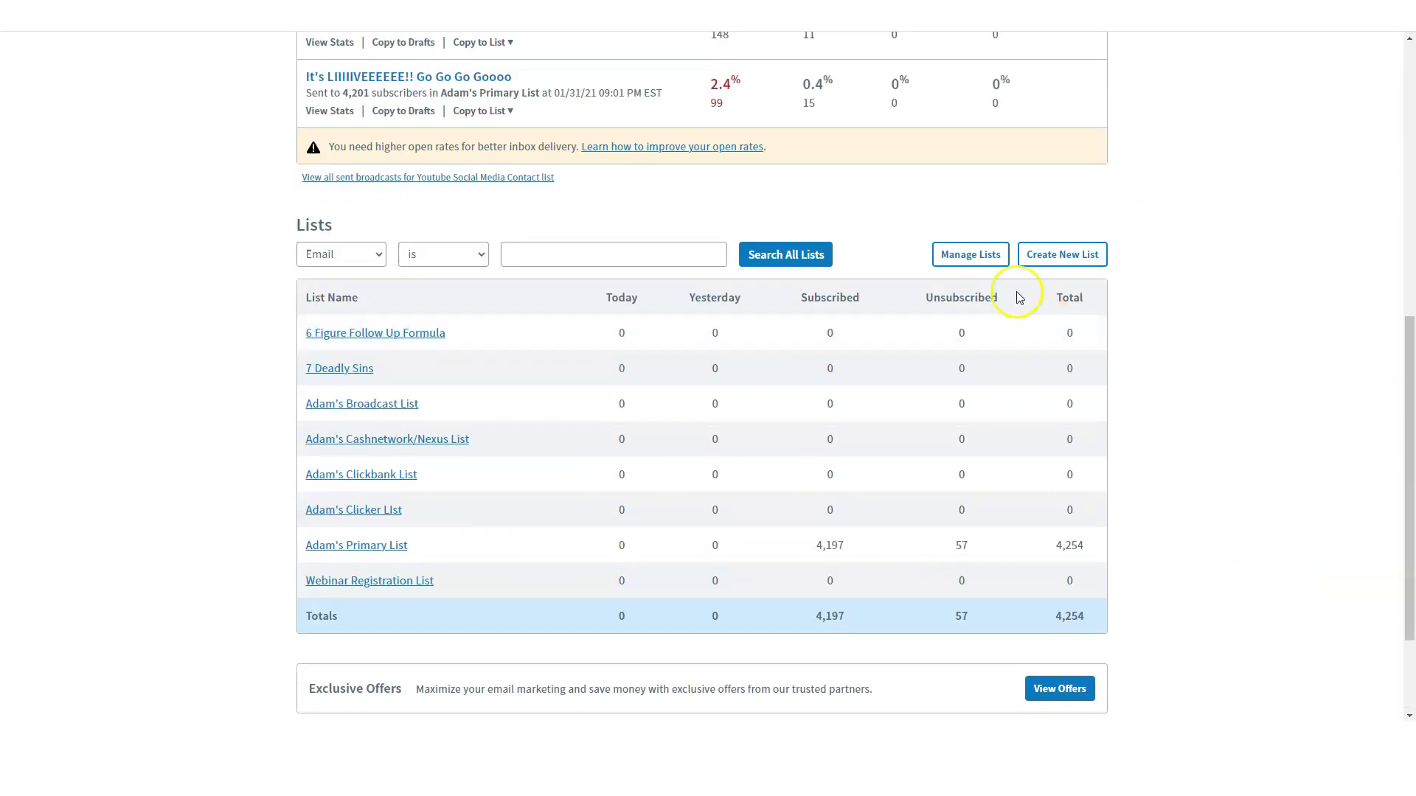
{"action": "left_click", "coordinate": [973, 258]}
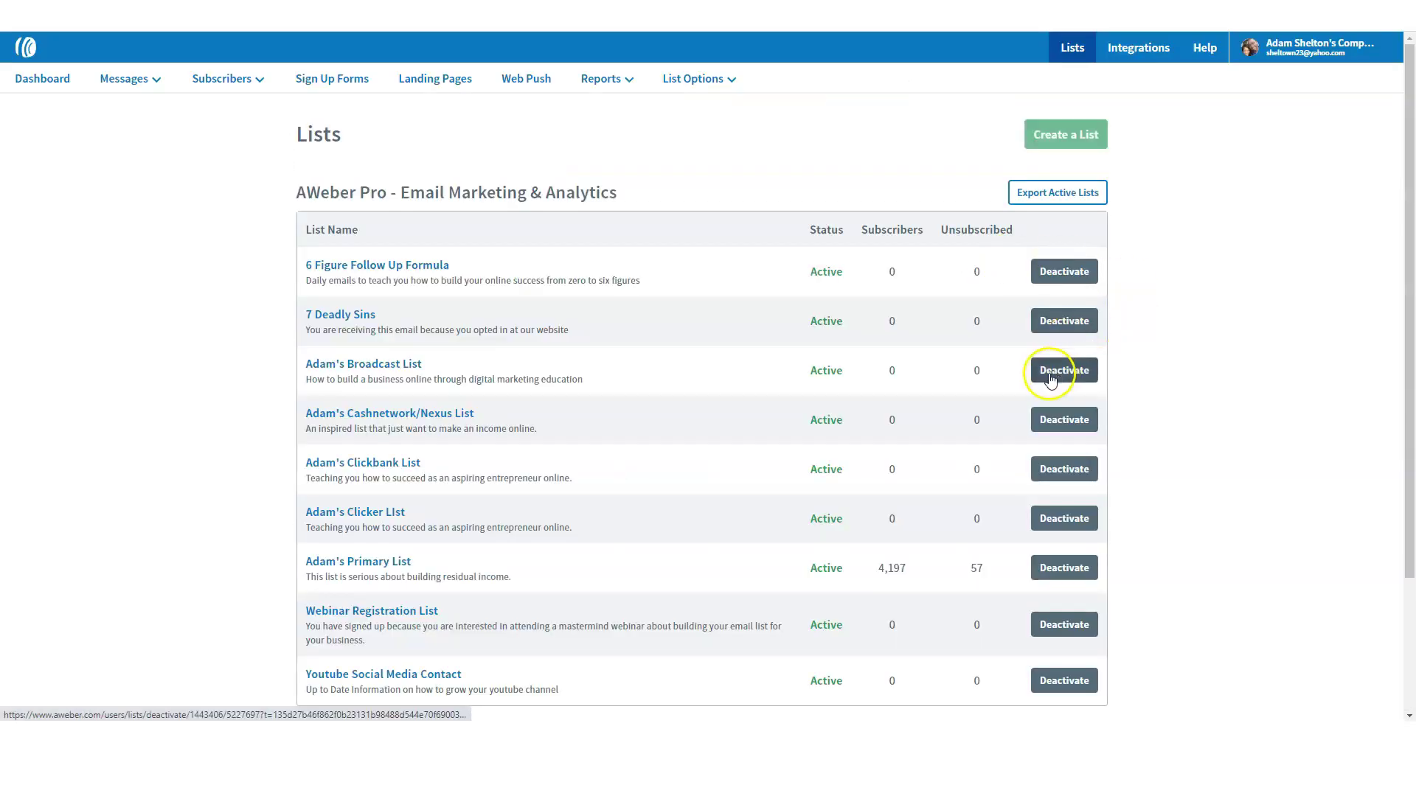
{"action": "scroll", "coordinate": [295, 350], "scroll_direction": "down", "scroll_amount": 2}
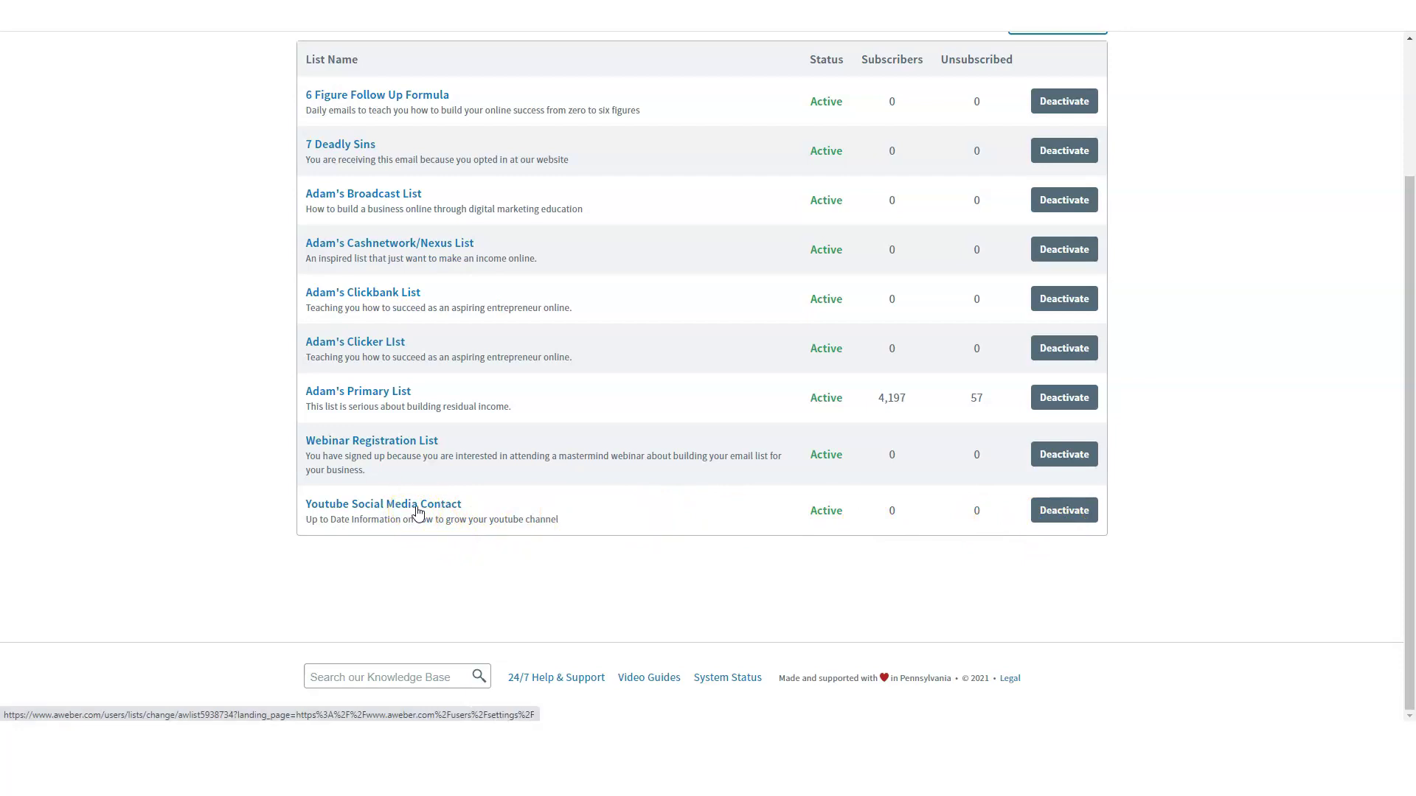
{"action": "left_click", "coordinate": [418, 509]}
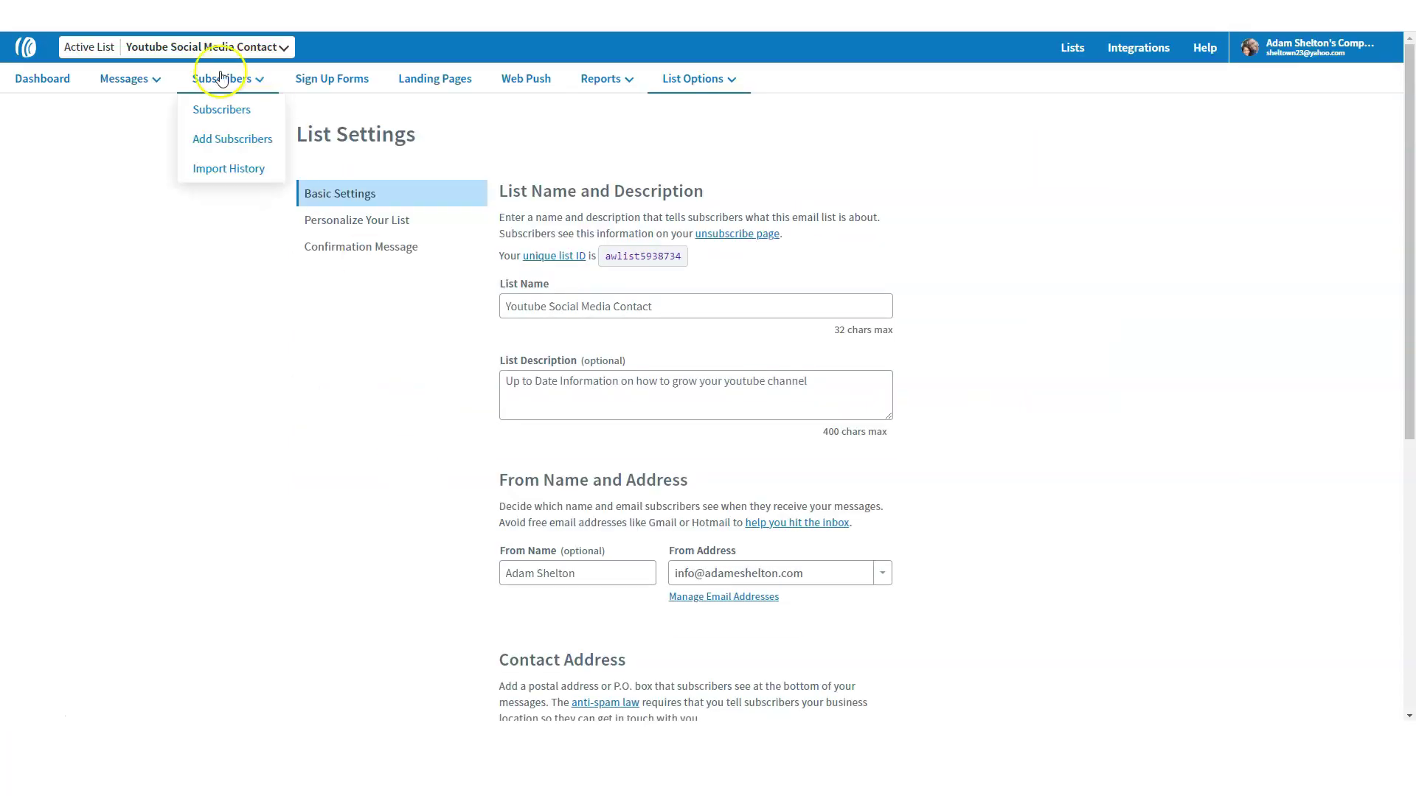
Go to Subscribers > Add Subscribers for the Youtube Social Media Contact list.
{"action": "left_click", "coordinate": [180, 103]}
{"action": "left_click", "coordinate": [373, 392]}
{"action": "left_click", "coordinate": [831, 387]}
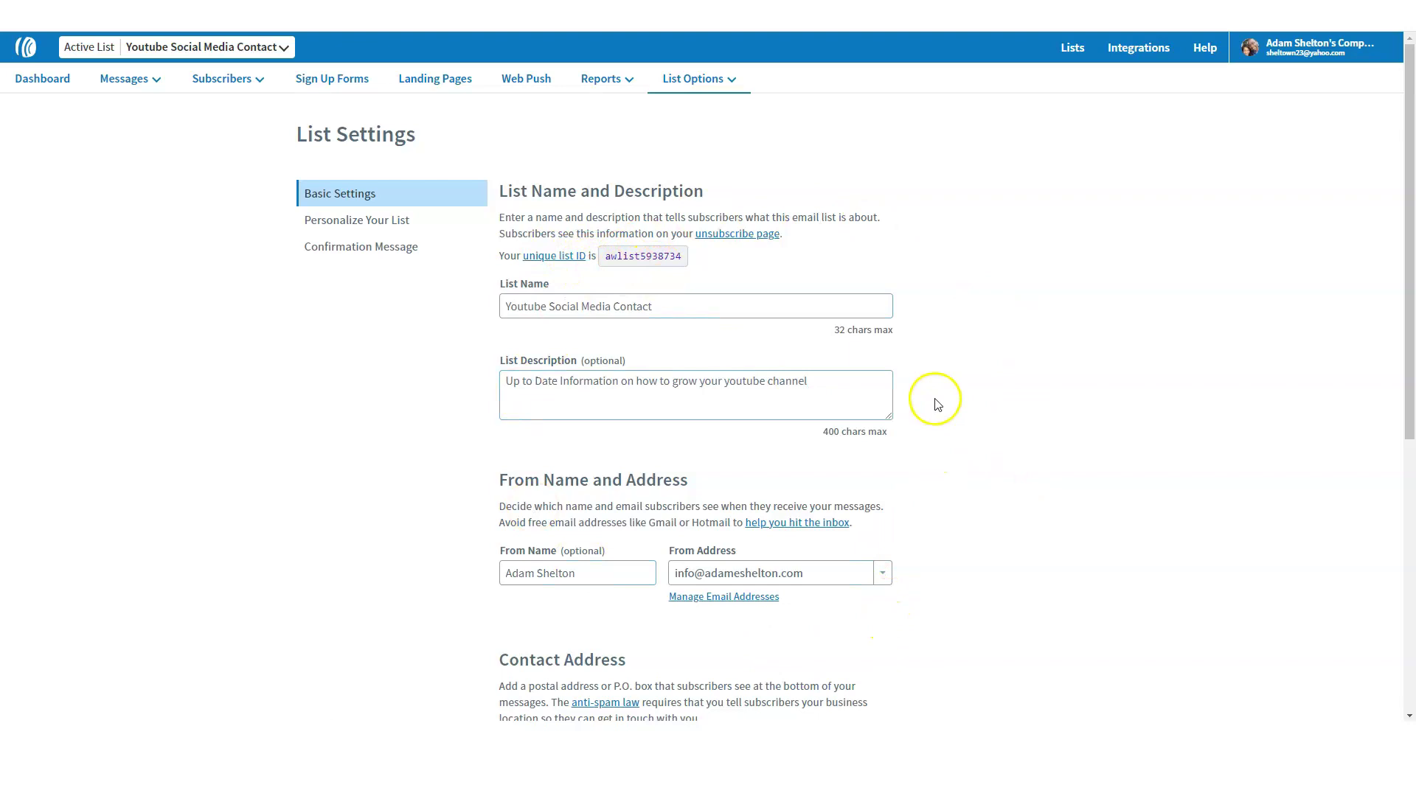
{"action": "scroll", "coordinate": [467, 480], "scroll_direction": "down", "scroll_amount": 5}
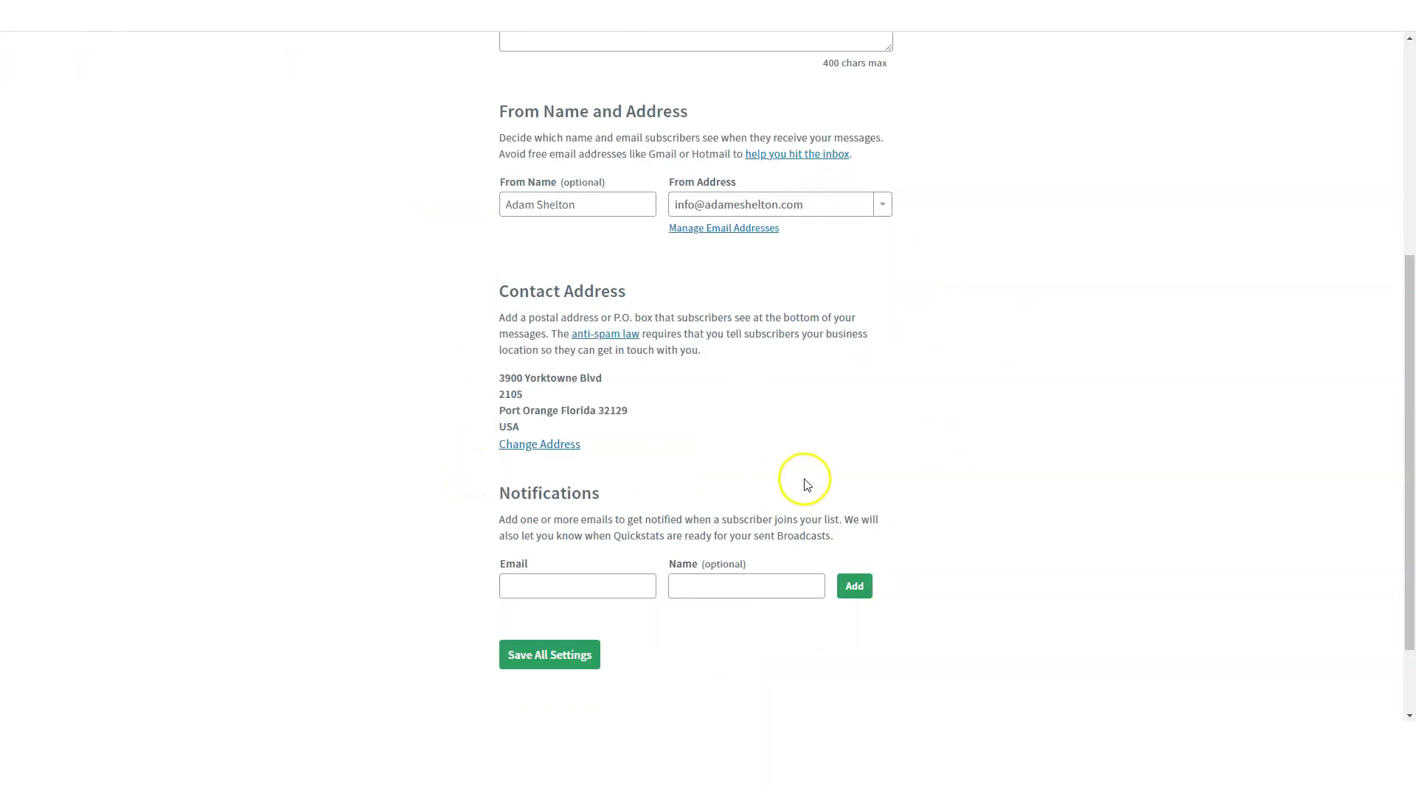
{"action": "scroll", "coordinate": [806, 472], "scroll_direction": "up", "scroll_amount": 5}
{"action": "scroll", "coordinate": [668, 483], "scroll_direction": "up", "scroll_amount": 1}
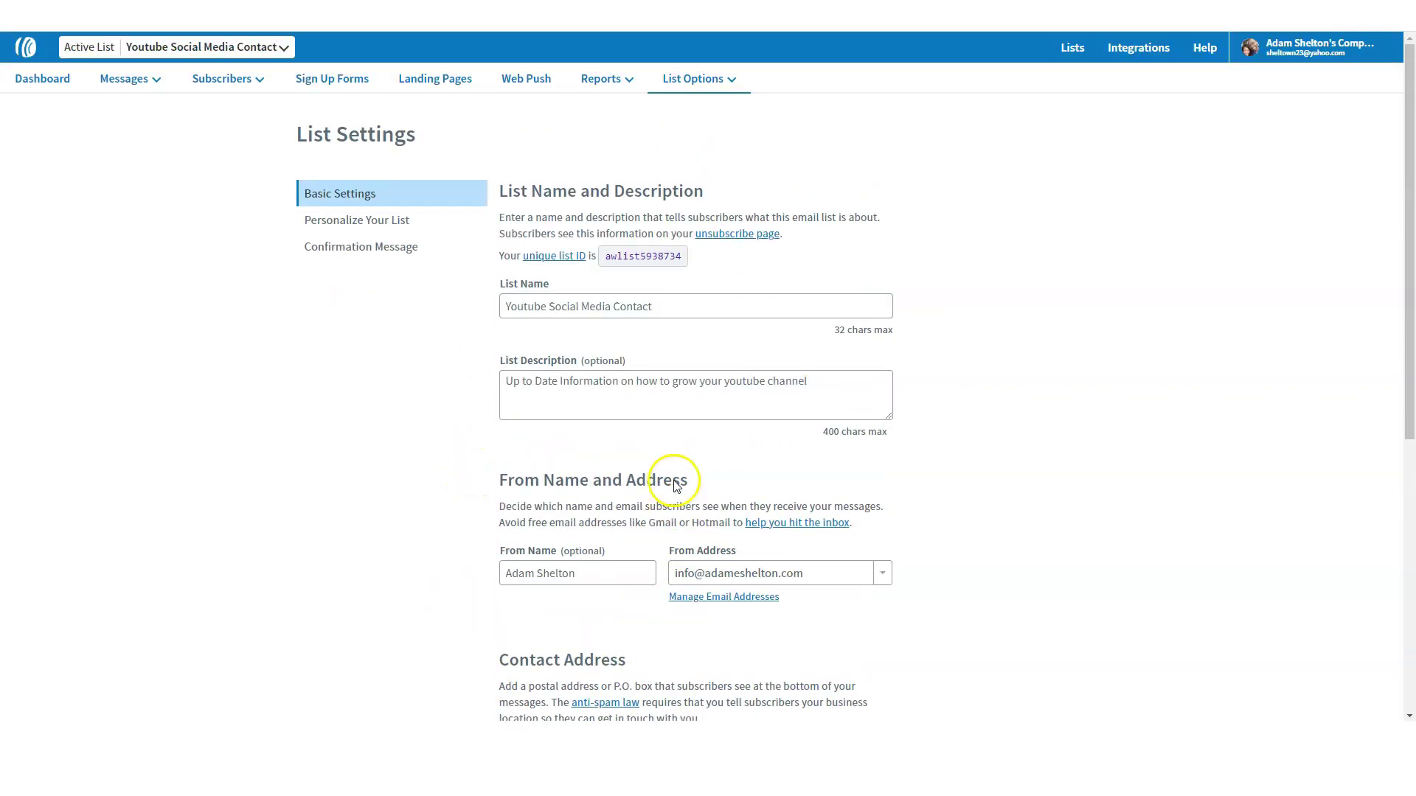
{"action": "scroll", "coordinate": [818, 544], "scroll_direction": "down", "scroll_amount": 6}
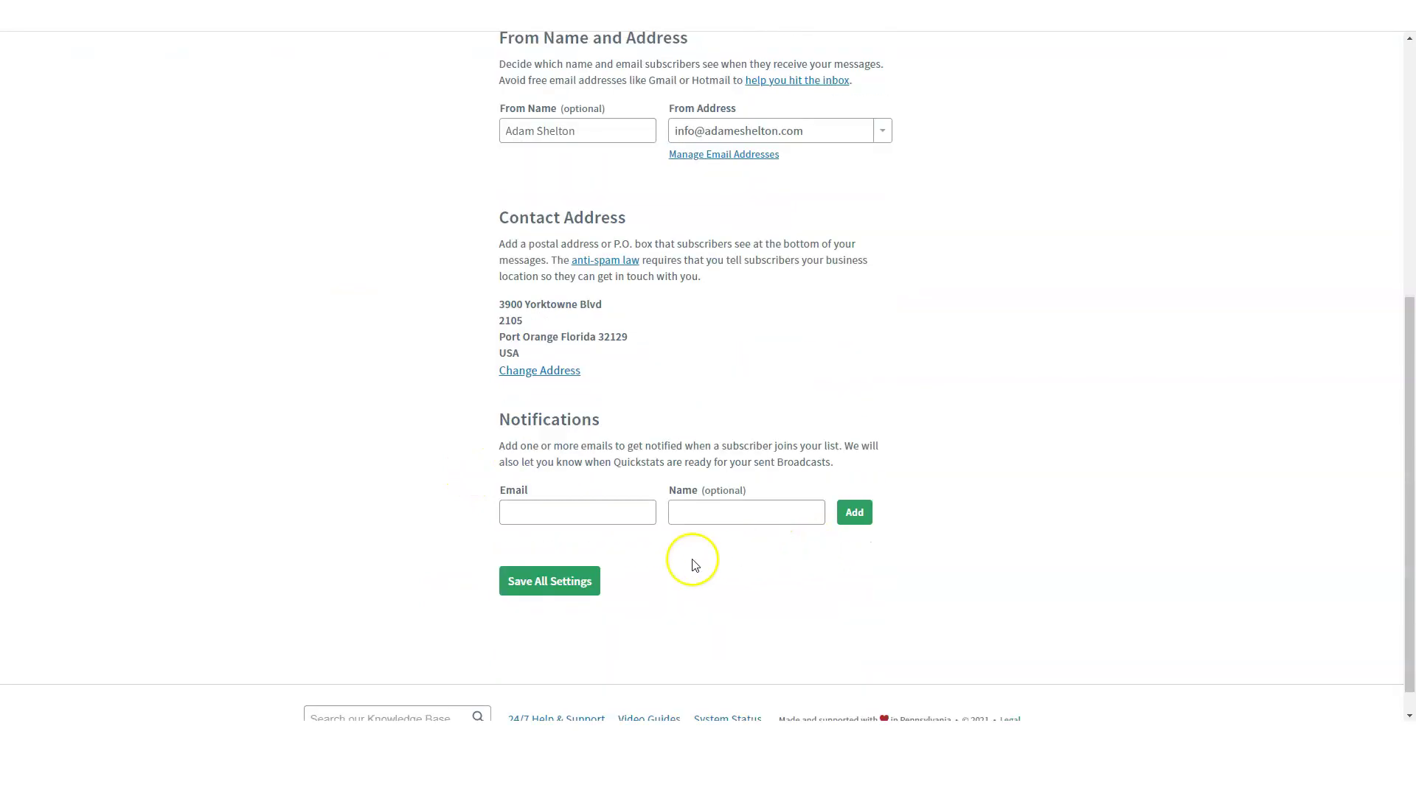
{"action": "scroll", "coordinate": [675, 525], "scroll_direction": "up", "scroll_amount": 4}
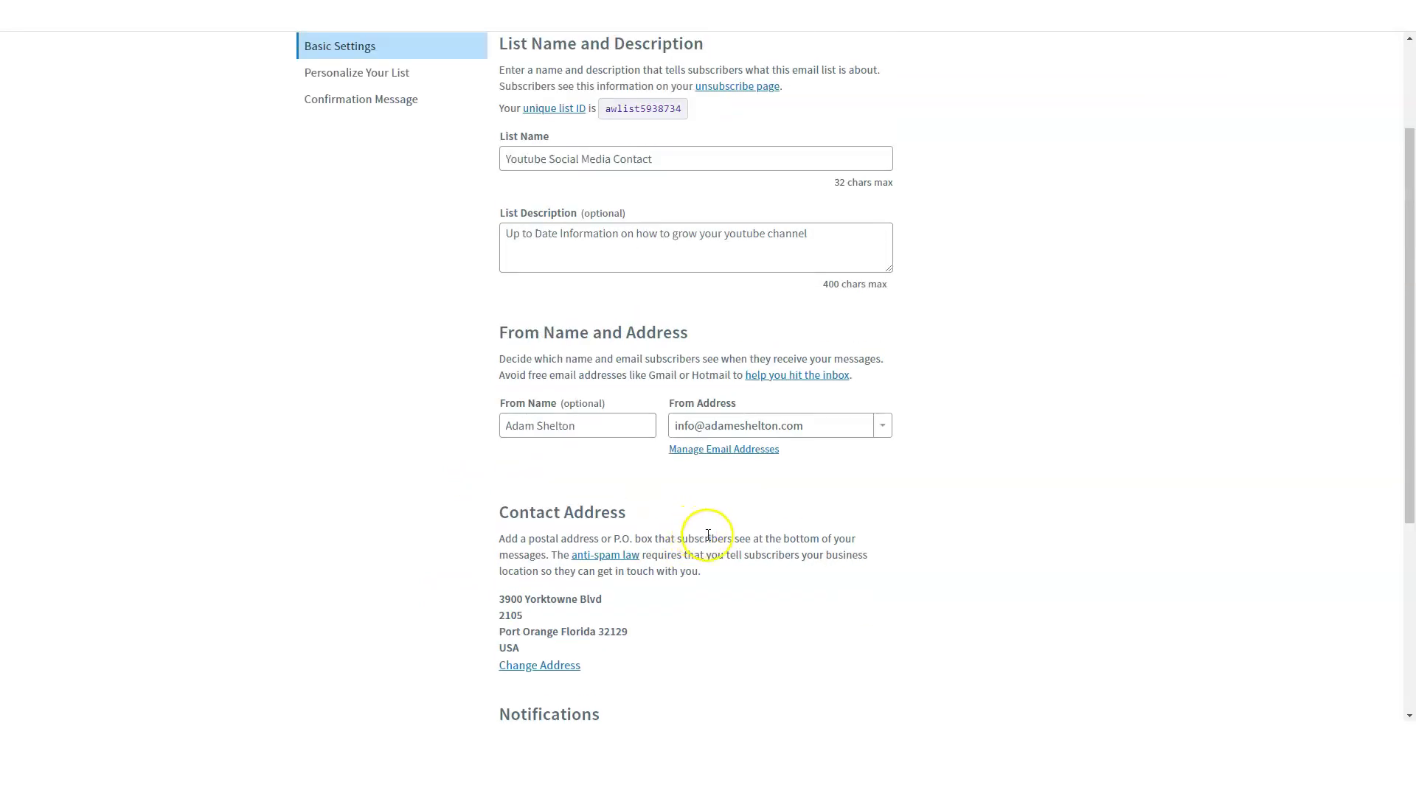
{"action": "scroll", "coordinate": [708, 534], "scroll_direction": "up", "scroll_amount": 2}
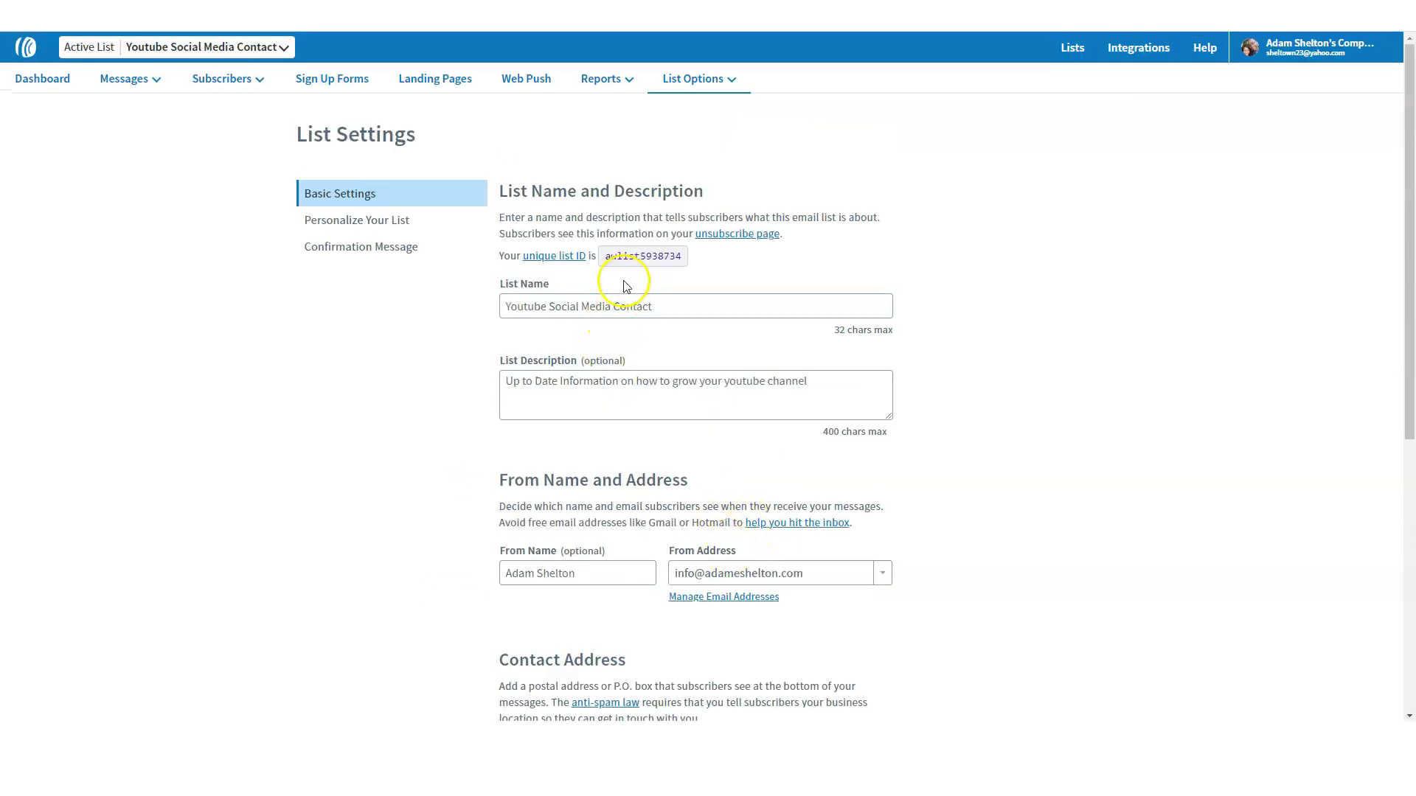
{"action": "mouse_move", "coordinate": [142, 86]}
{"action": "mouse_move", "coordinate": [225, 78]}
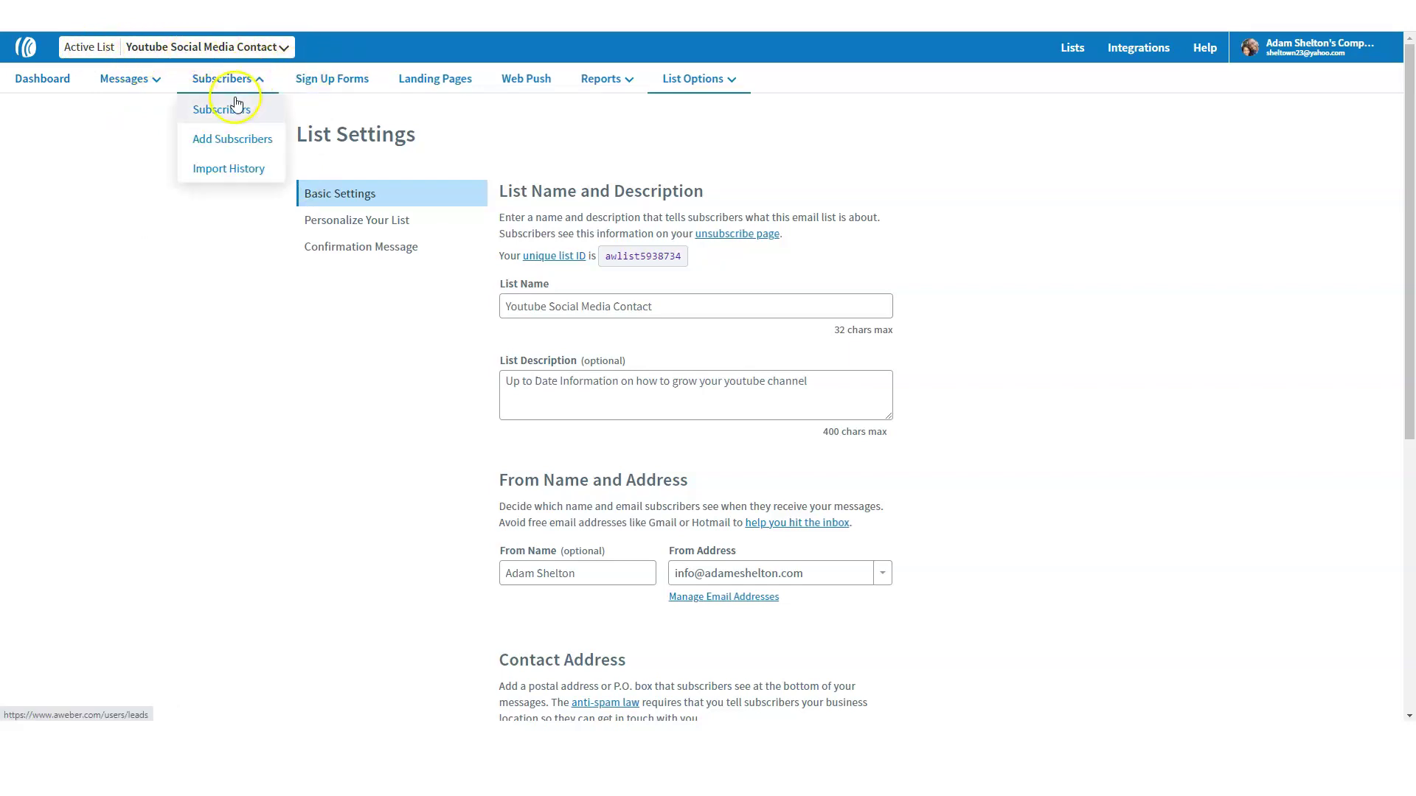
{"action": "left_click", "coordinate": [229, 145]}
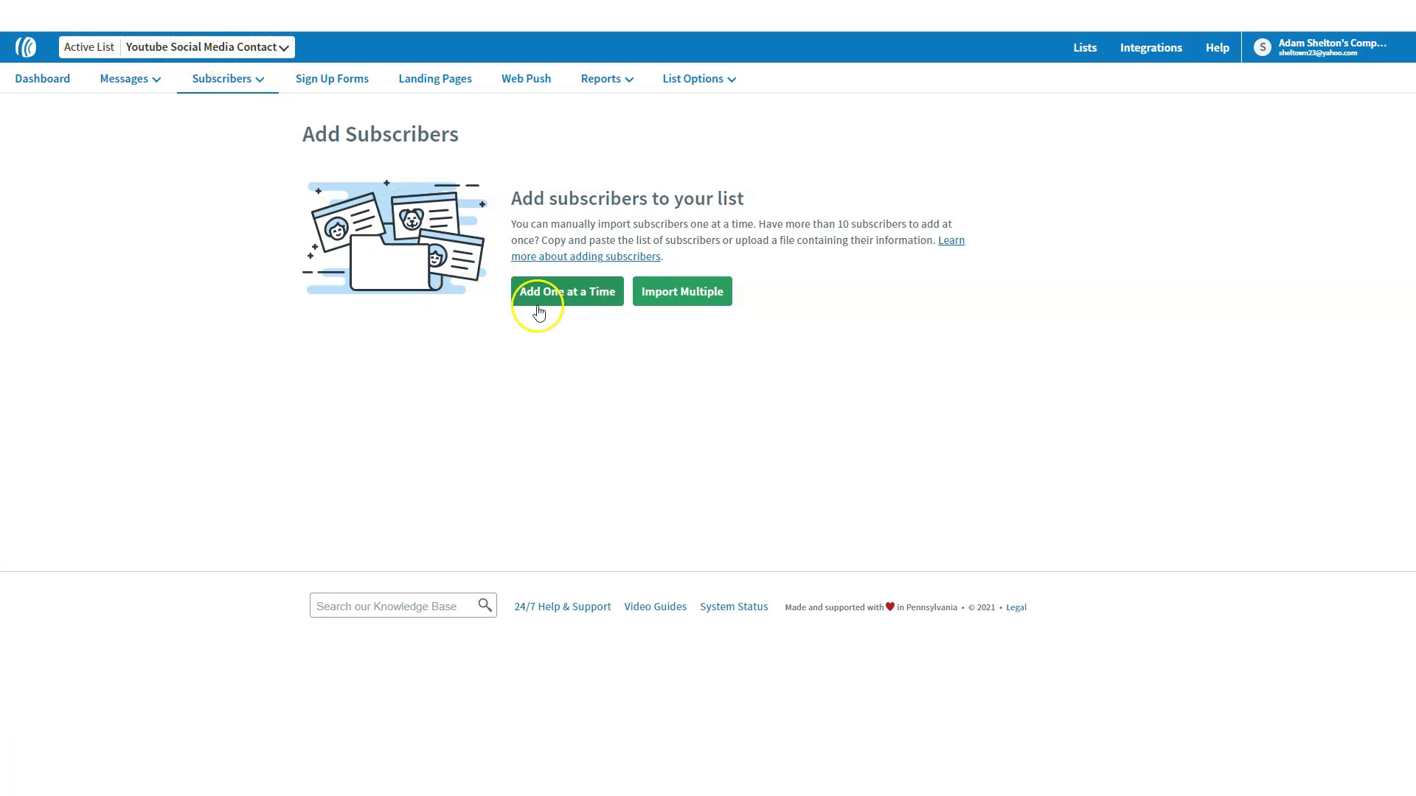
Try adding a test subscriber named 'Ted' by hand, then return after it is rejected.
{"action": "left_click", "coordinate": [572, 292]}
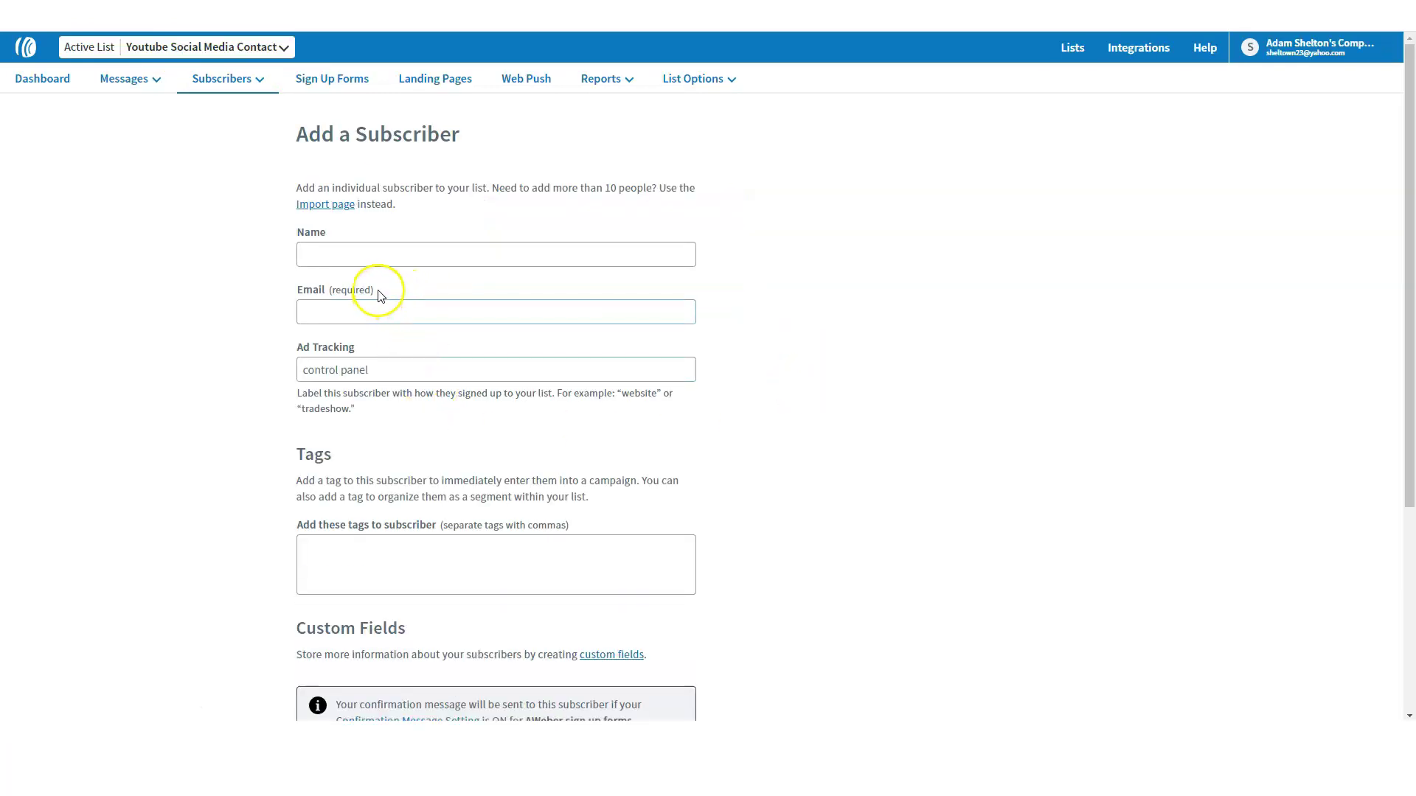
{"action": "left_click", "coordinate": [360, 256]}
{"action": "left_click", "coordinate": [350, 262]}
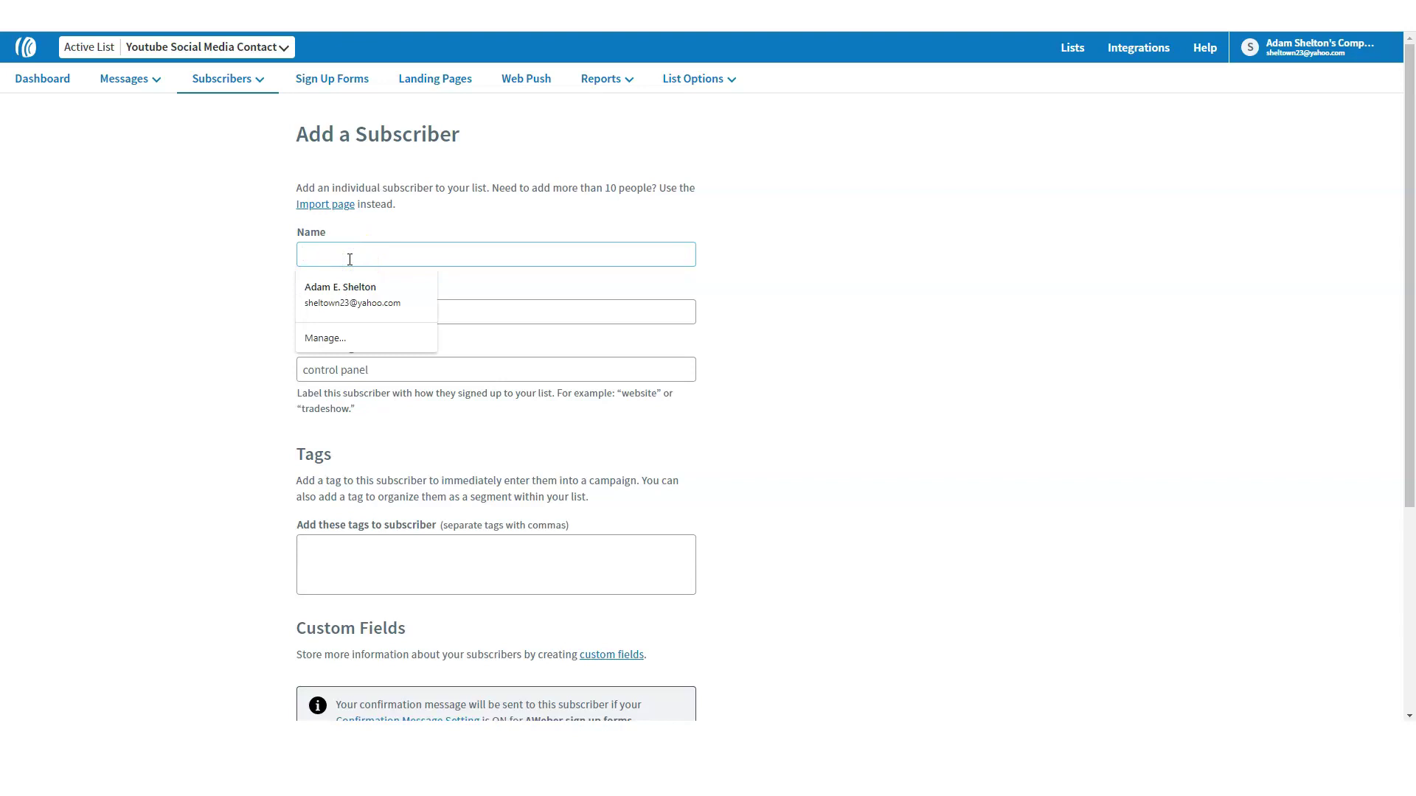
{"action": "type", "text": "Te"}
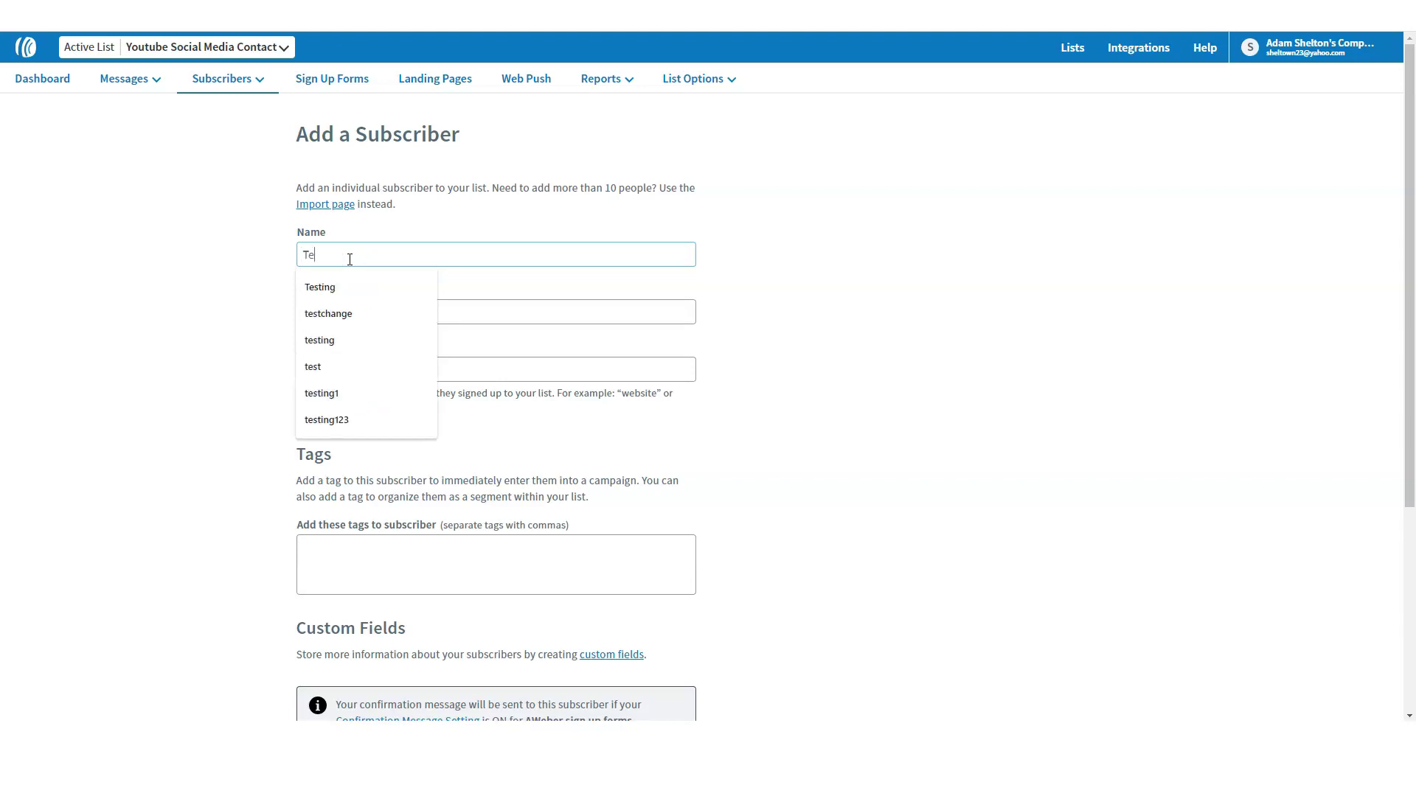
{"action": "type", "text": "d"}
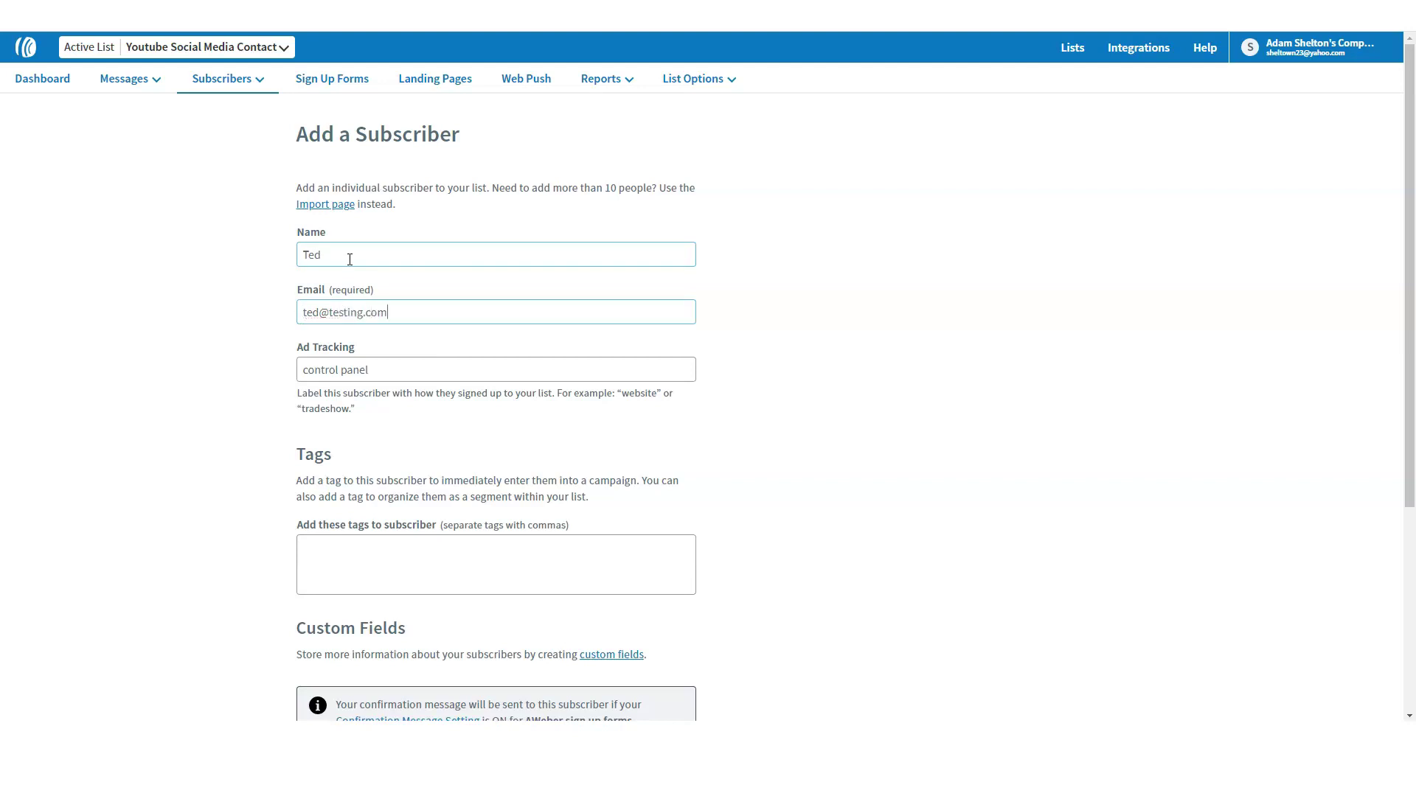
{"action": "scroll", "coordinate": [234, 494], "scroll_direction": "down", "scroll_amount": 4}
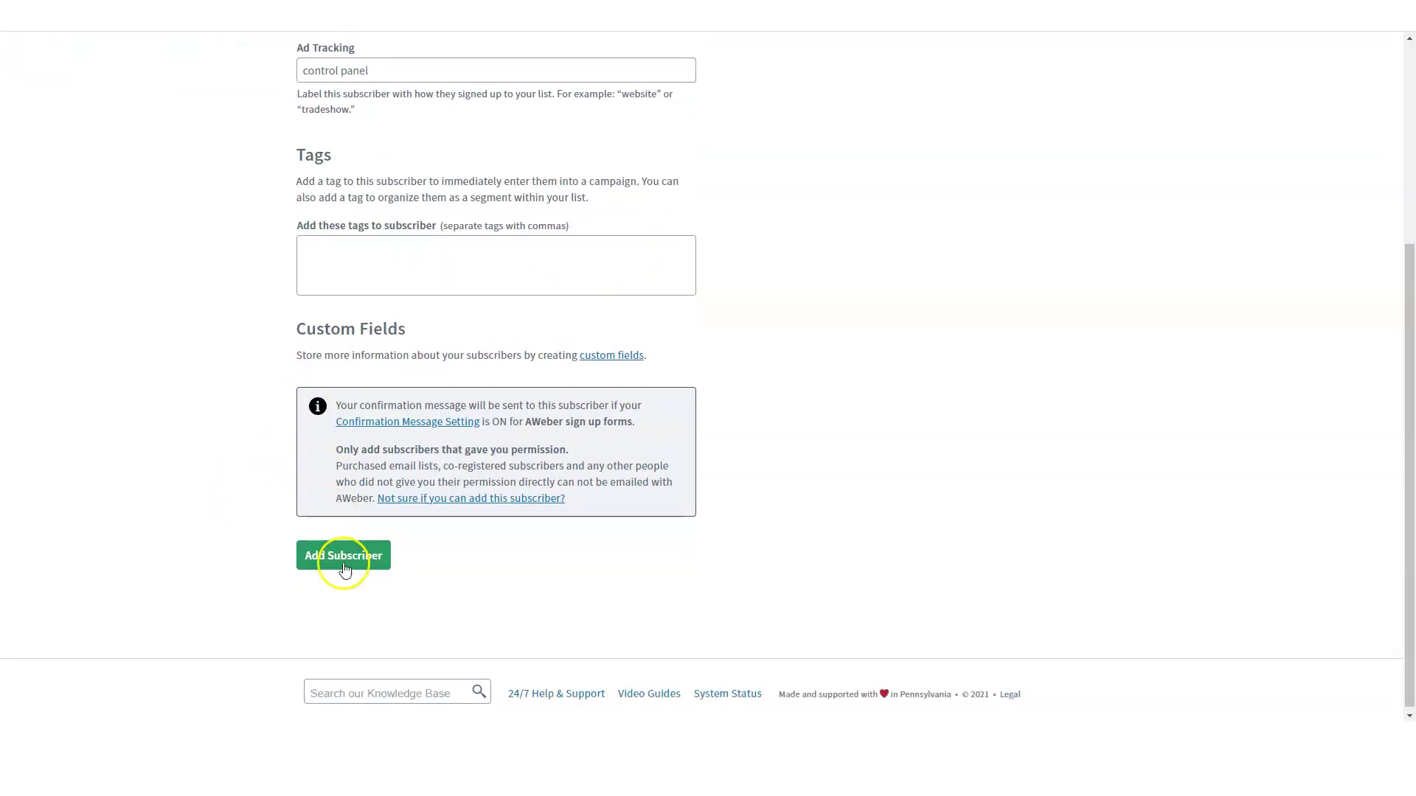
{"action": "left_click", "coordinate": [344, 556]}
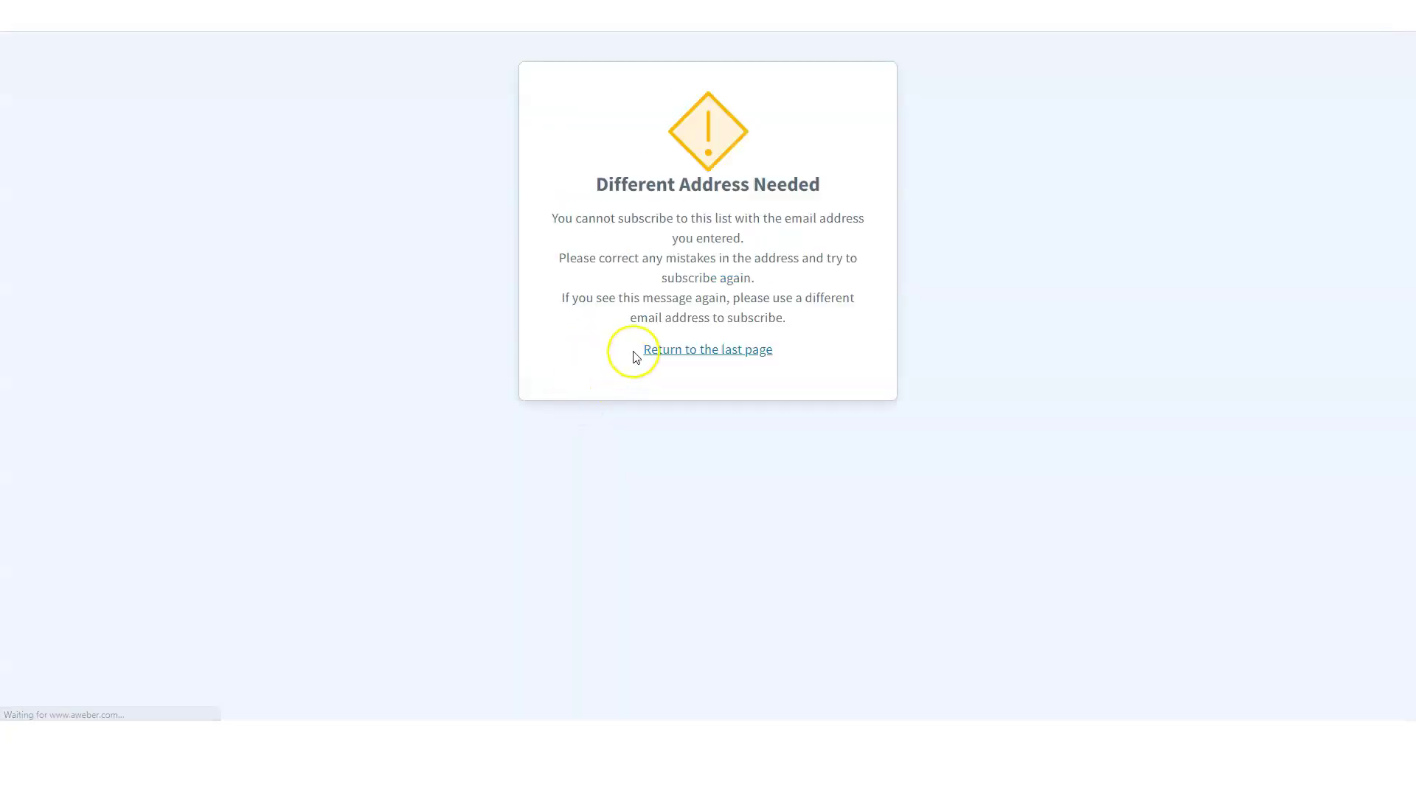
{"action": "left_click", "coordinate": [715, 349]}
Autofill the owner's saved name and email and add them as a subscriber.
{"action": "double_click", "coordinate": [391, 251]}
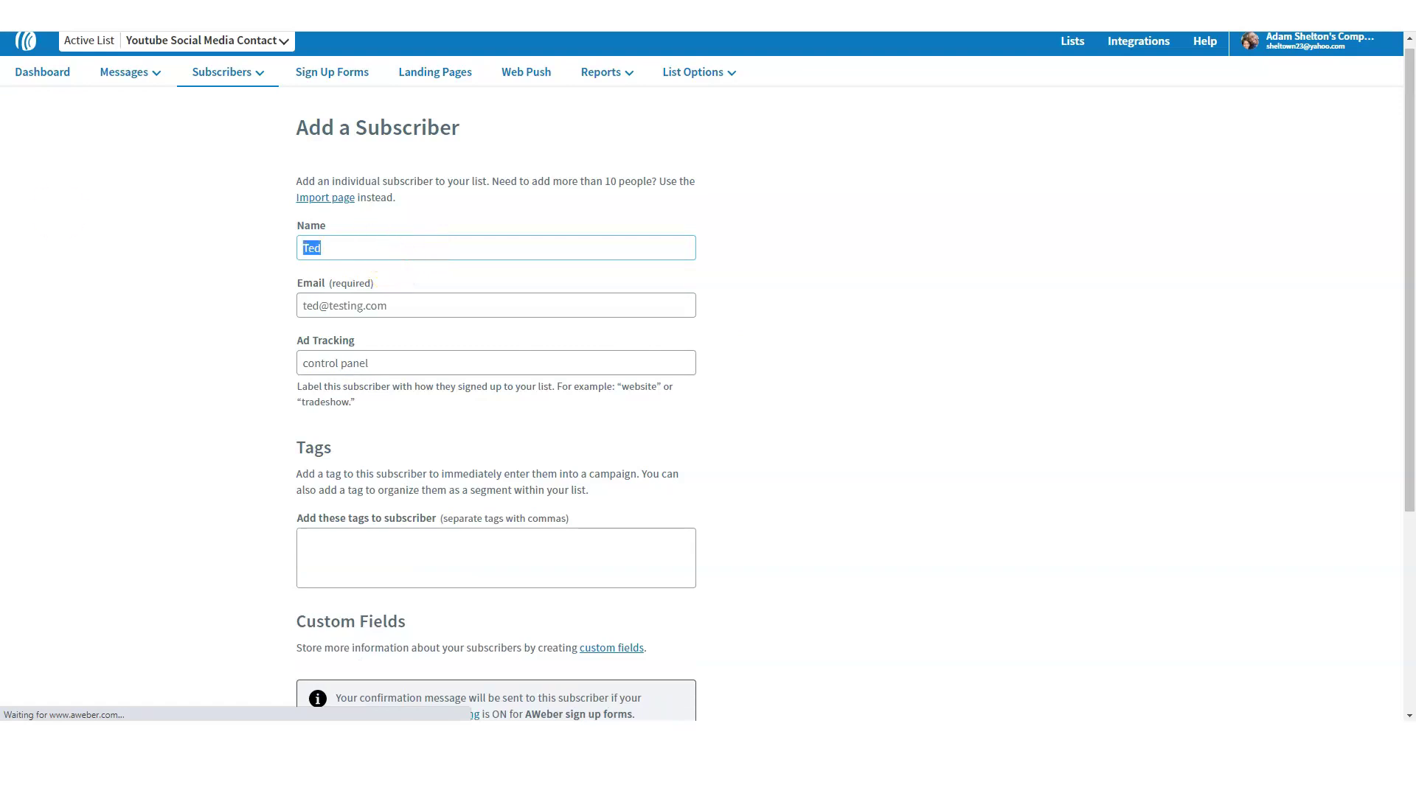
{"action": "type", "text": "Adam Shelton"}
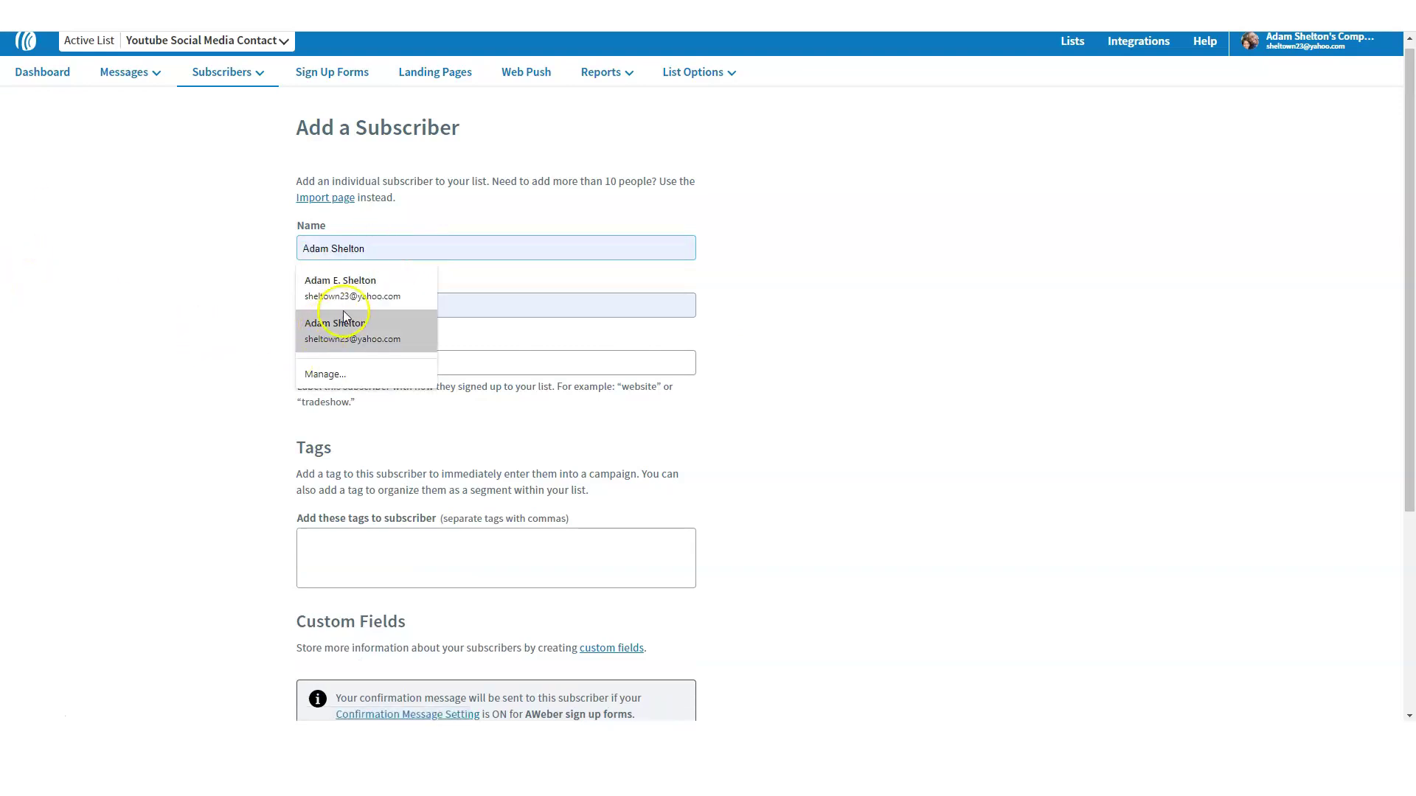
{"action": "left_click", "coordinate": [352, 288]}
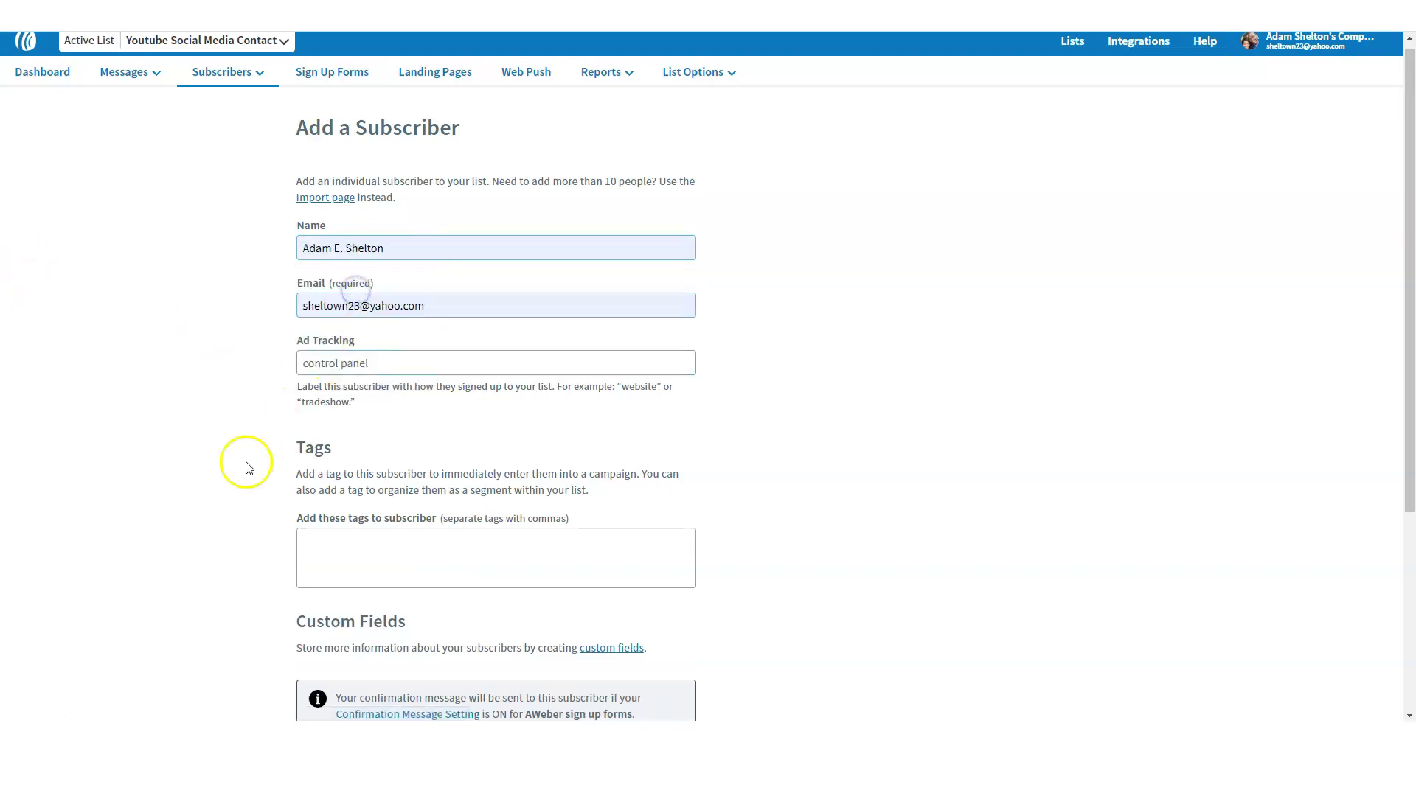
{"action": "scroll", "coordinate": [248, 468], "scroll_direction": "down", "scroll_amount": 4}
{"action": "left_click", "coordinate": [336, 555]}
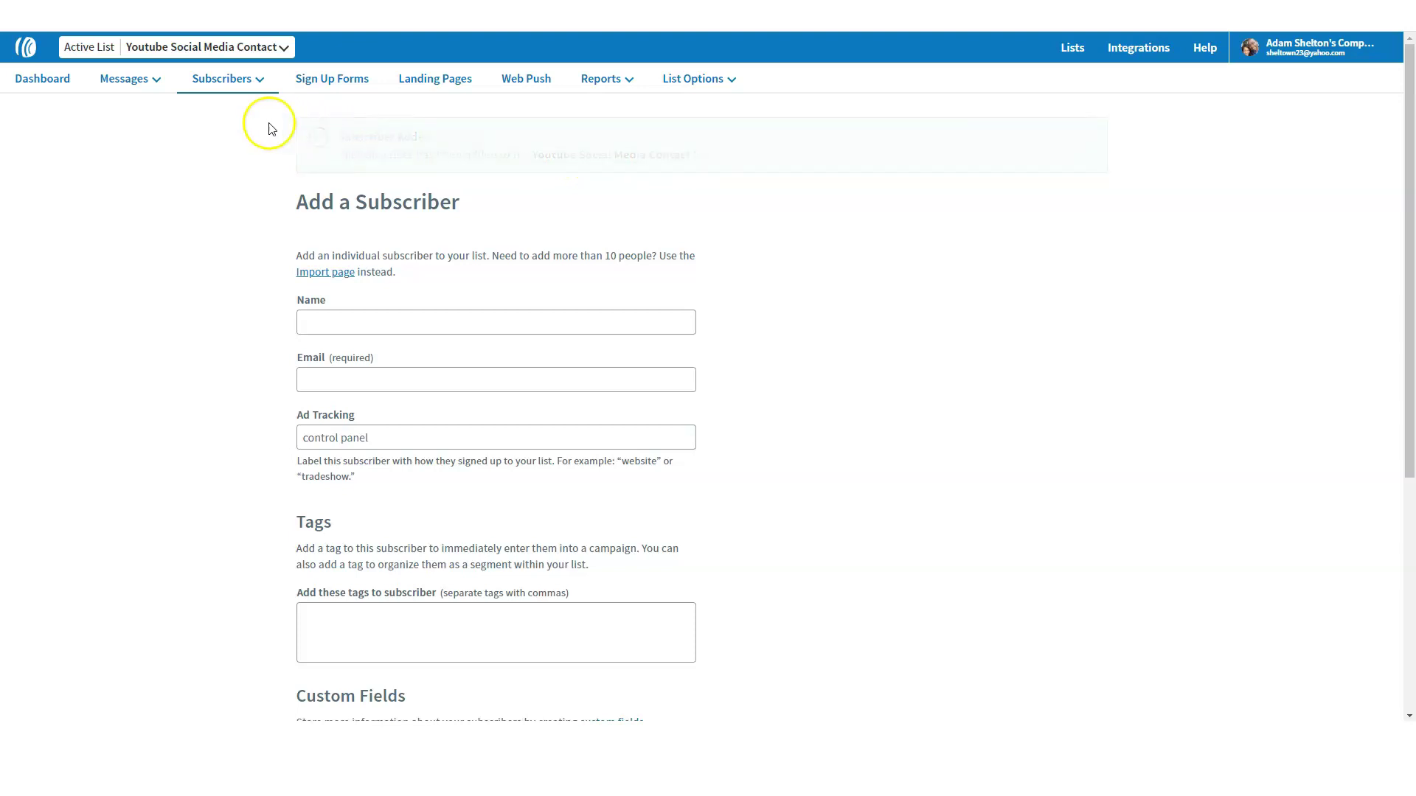
{"action": "left_click", "coordinate": [255, 80]}
View the list's subscribers and select the Pending subscriber's email address.
{"action": "left_click", "coordinate": [233, 114]}
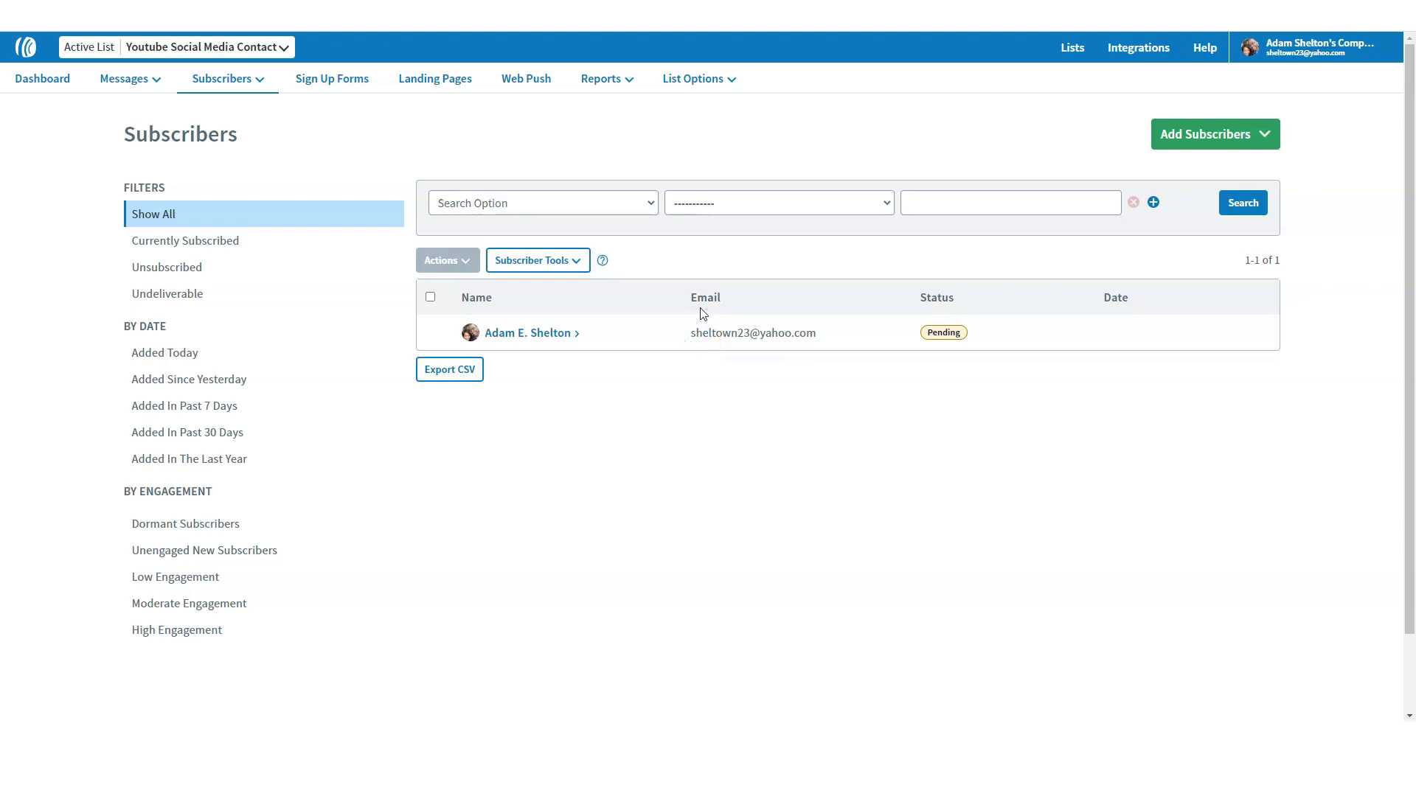
{"action": "left_click_drag", "start_coordinate": [690, 334], "coordinate": [829, 340]}
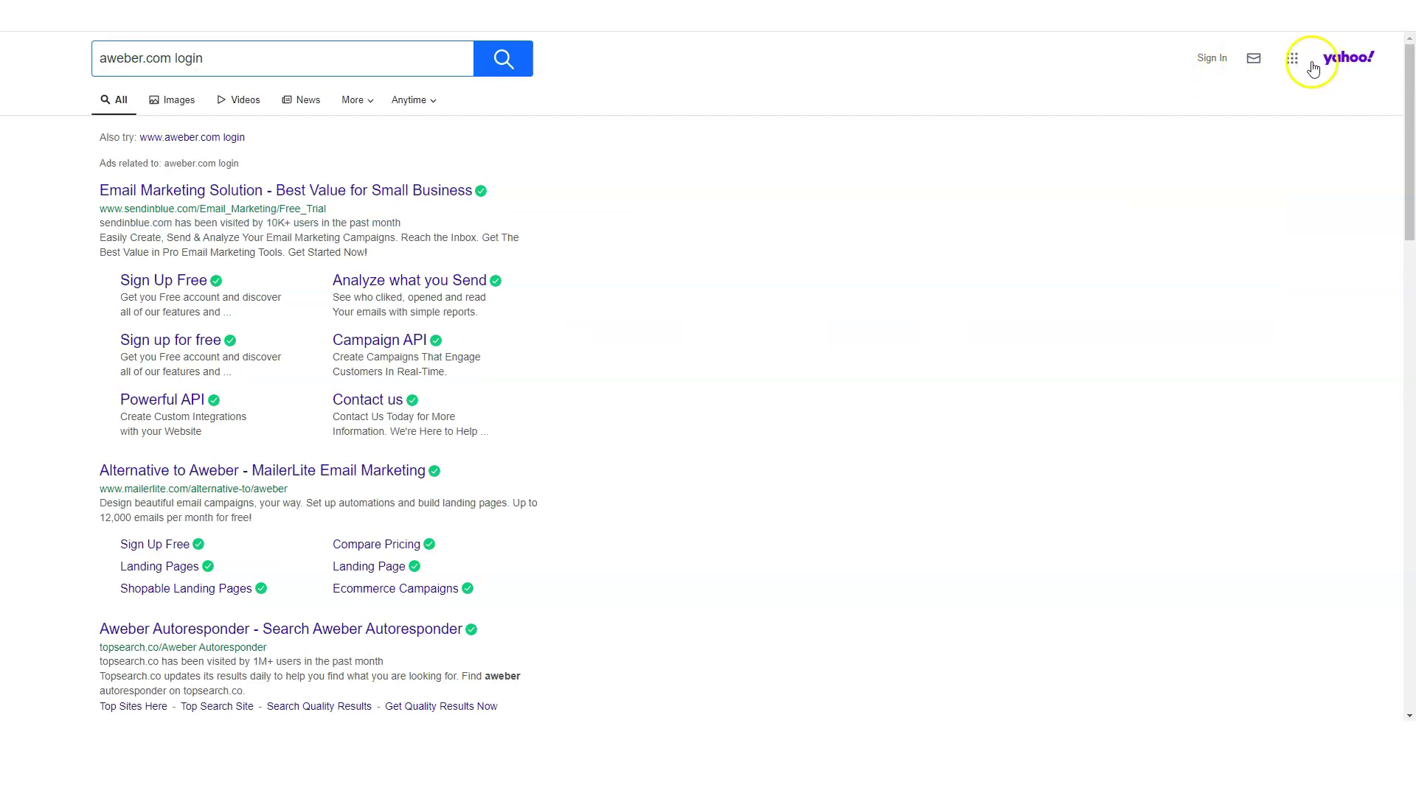
Sign in to Yahoo Mail with the saved account.
{"action": "left_click", "coordinate": [1251, 59]}
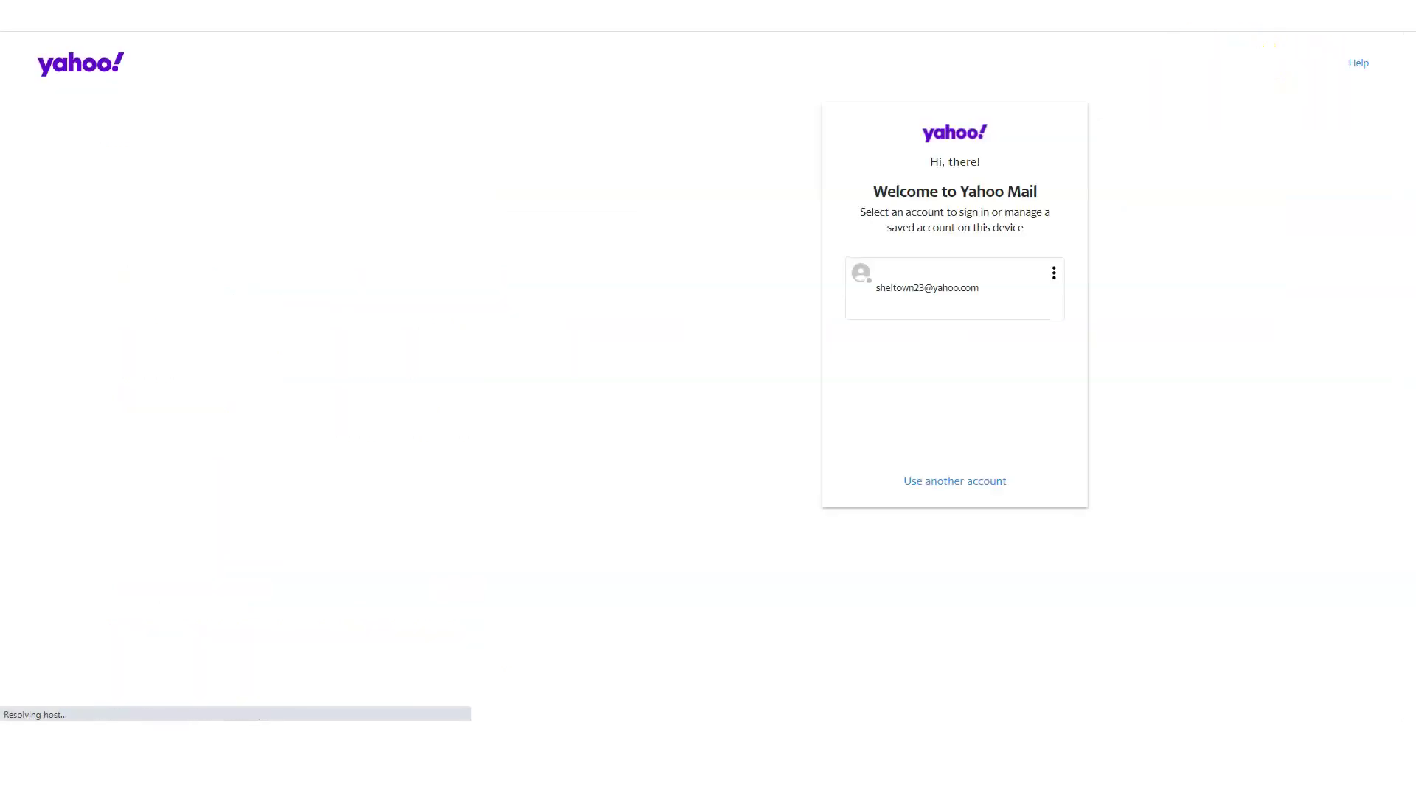
{"action": "left_click", "coordinate": [910, 278]}
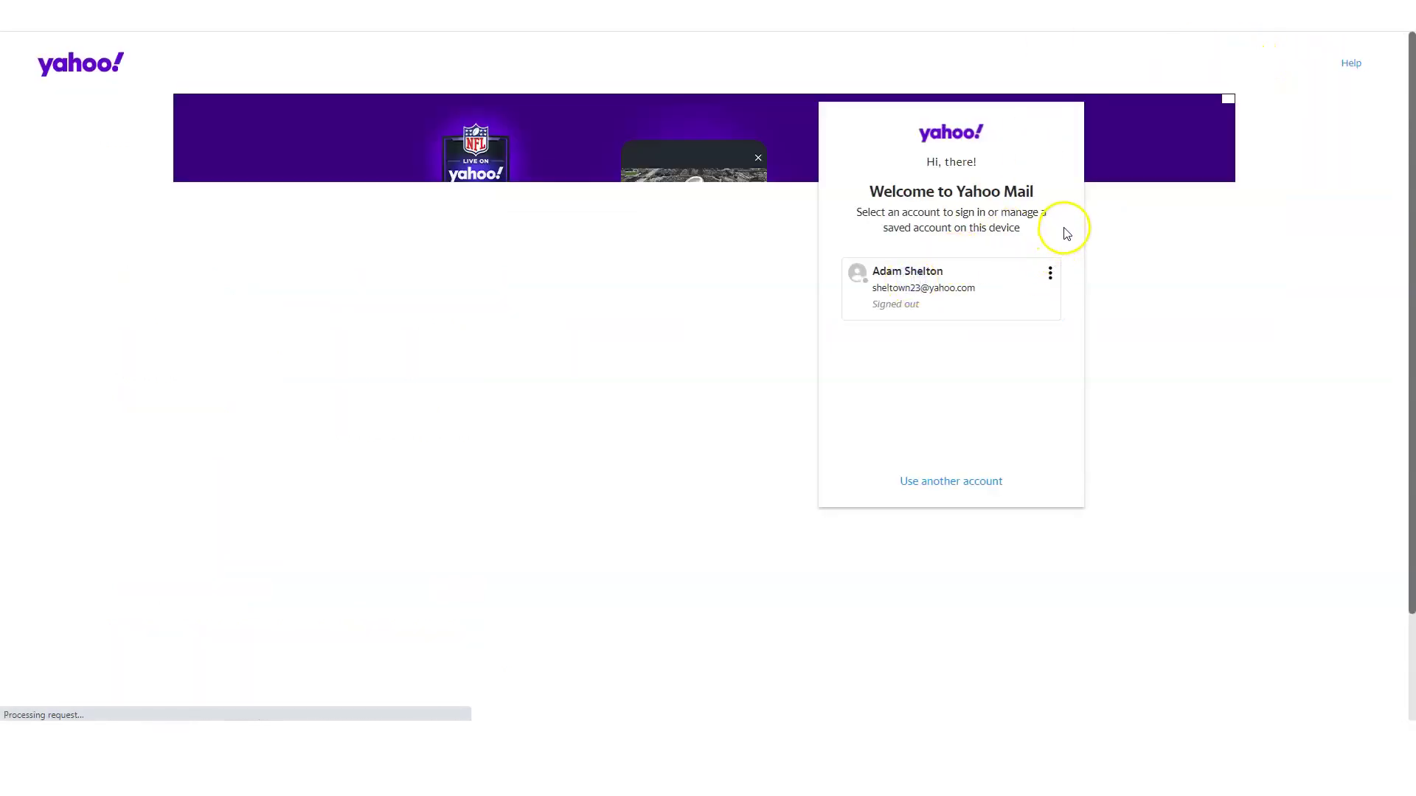
{"action": "left_click", "coordinate": [936, 284]}
{"action": "left_click", "coordinate": [930, 327]}
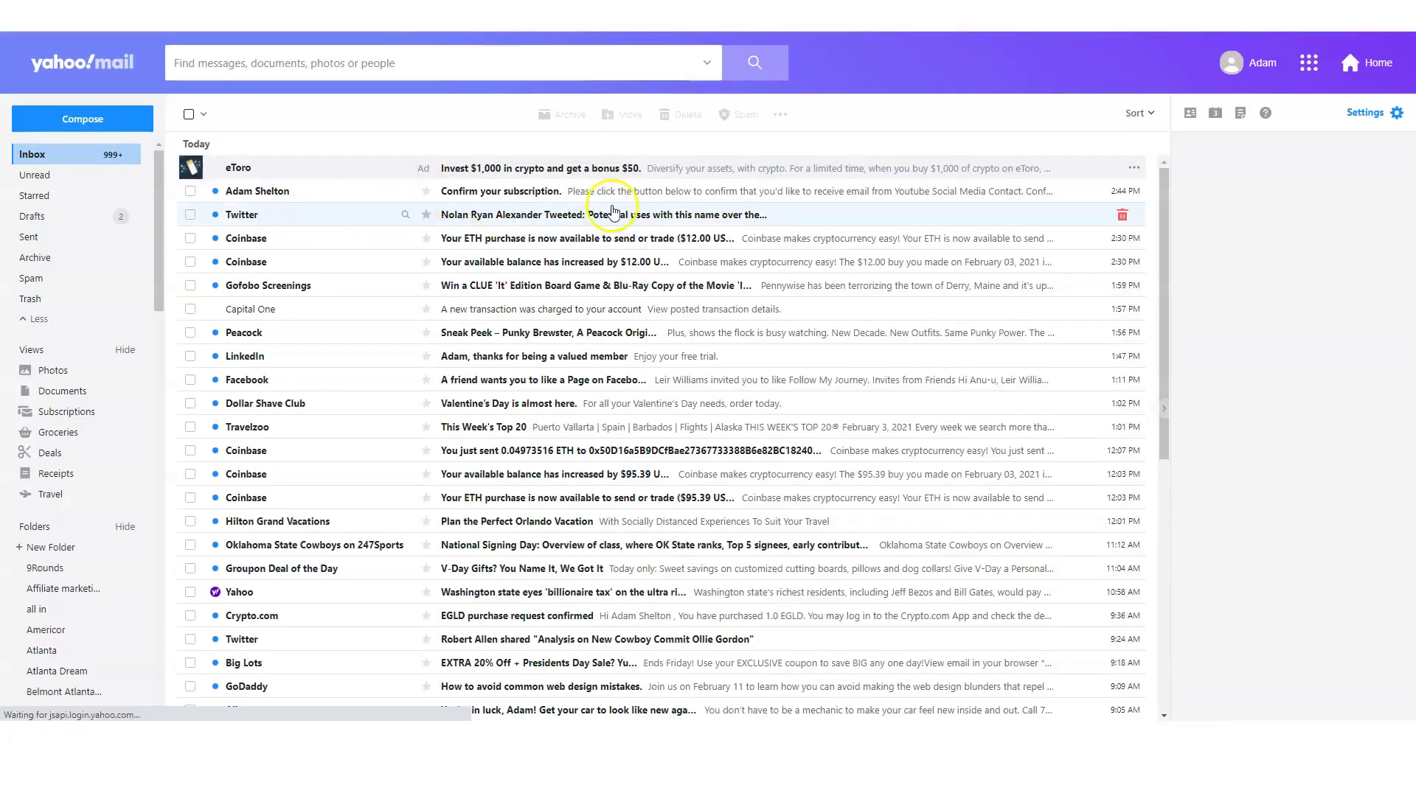
Open the 'Confirm your subscription' email and confirm the subscription.
{"action": "left_click", "coordinate": [640, 193]}
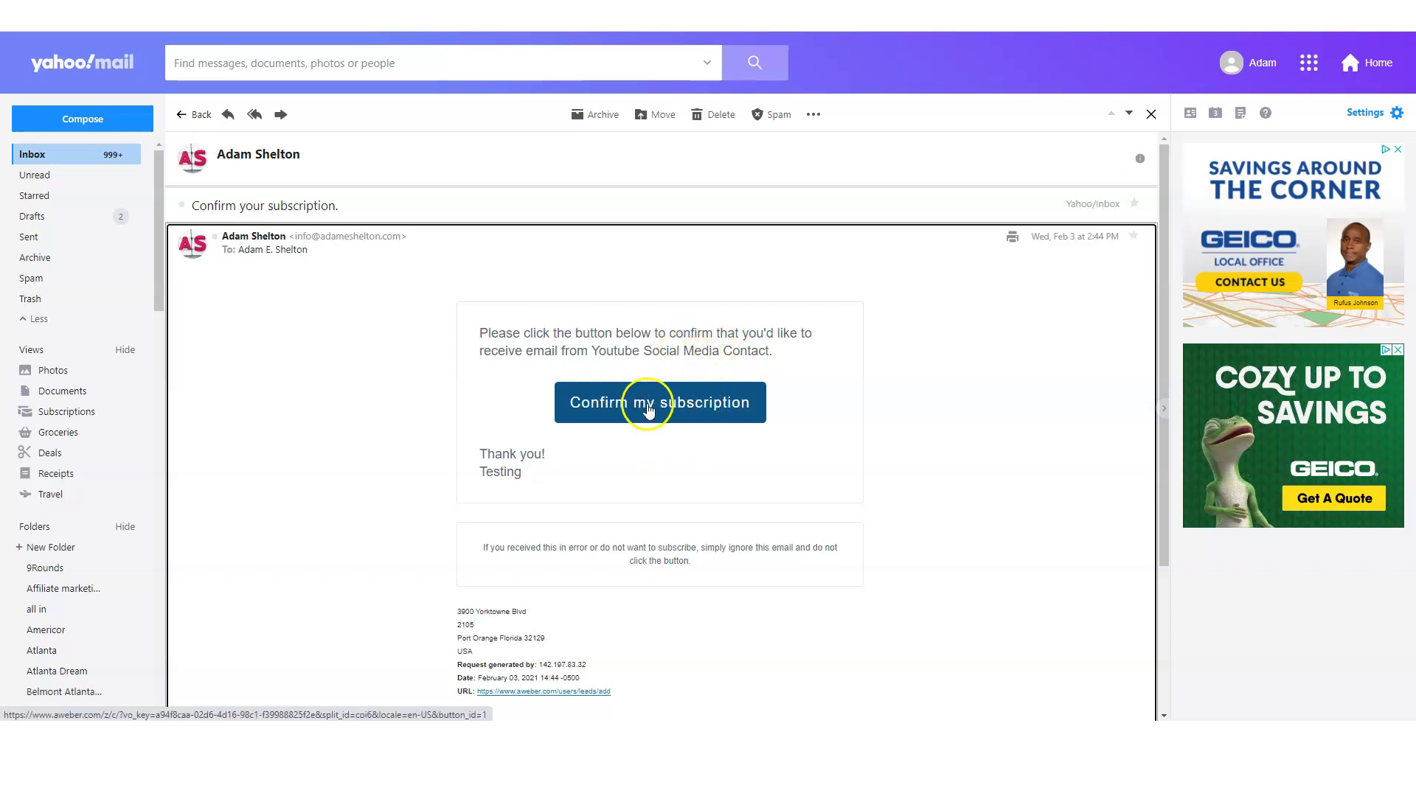
{"action": "left_click", "coordinate": [649, 410]}
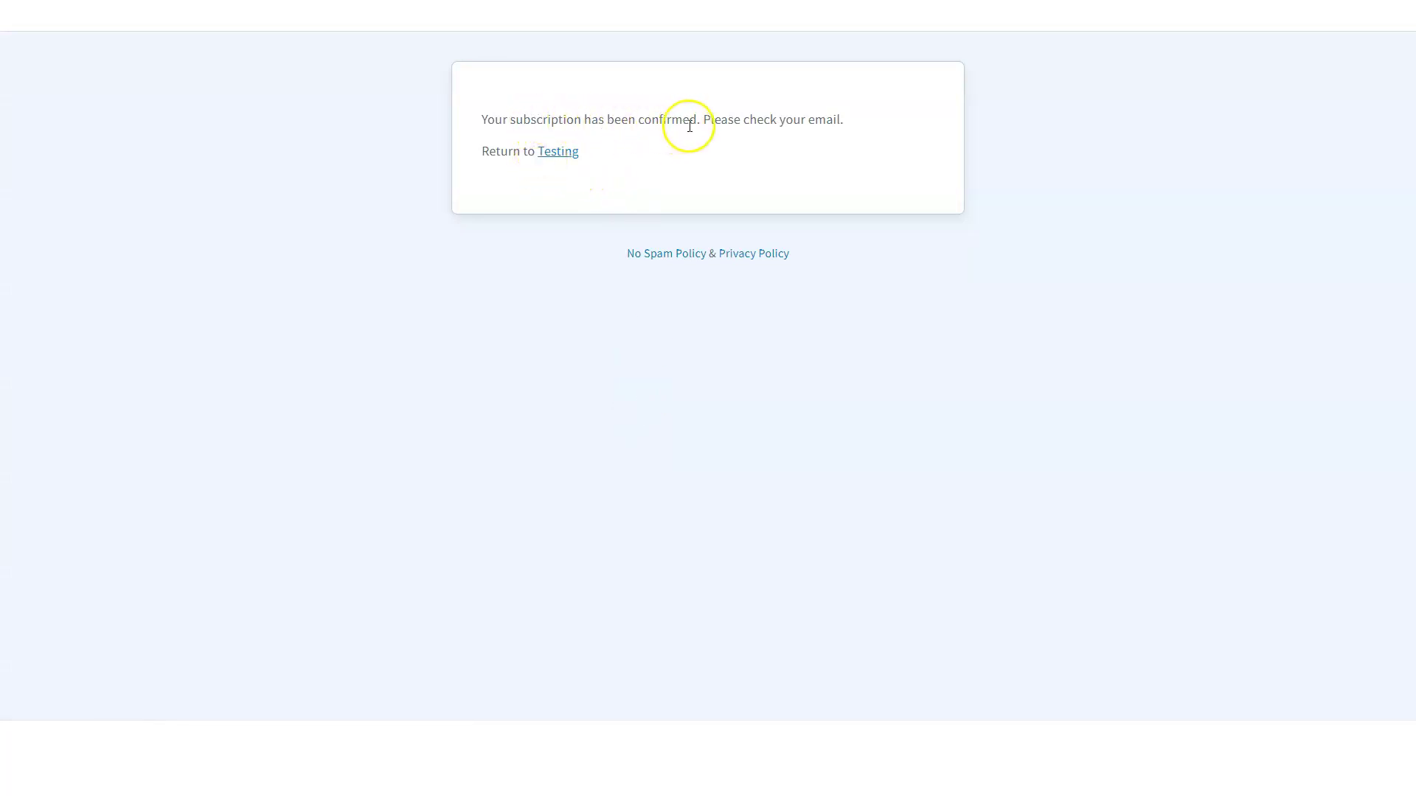
{"action": "left_click", "coordinate": [558, 152]}
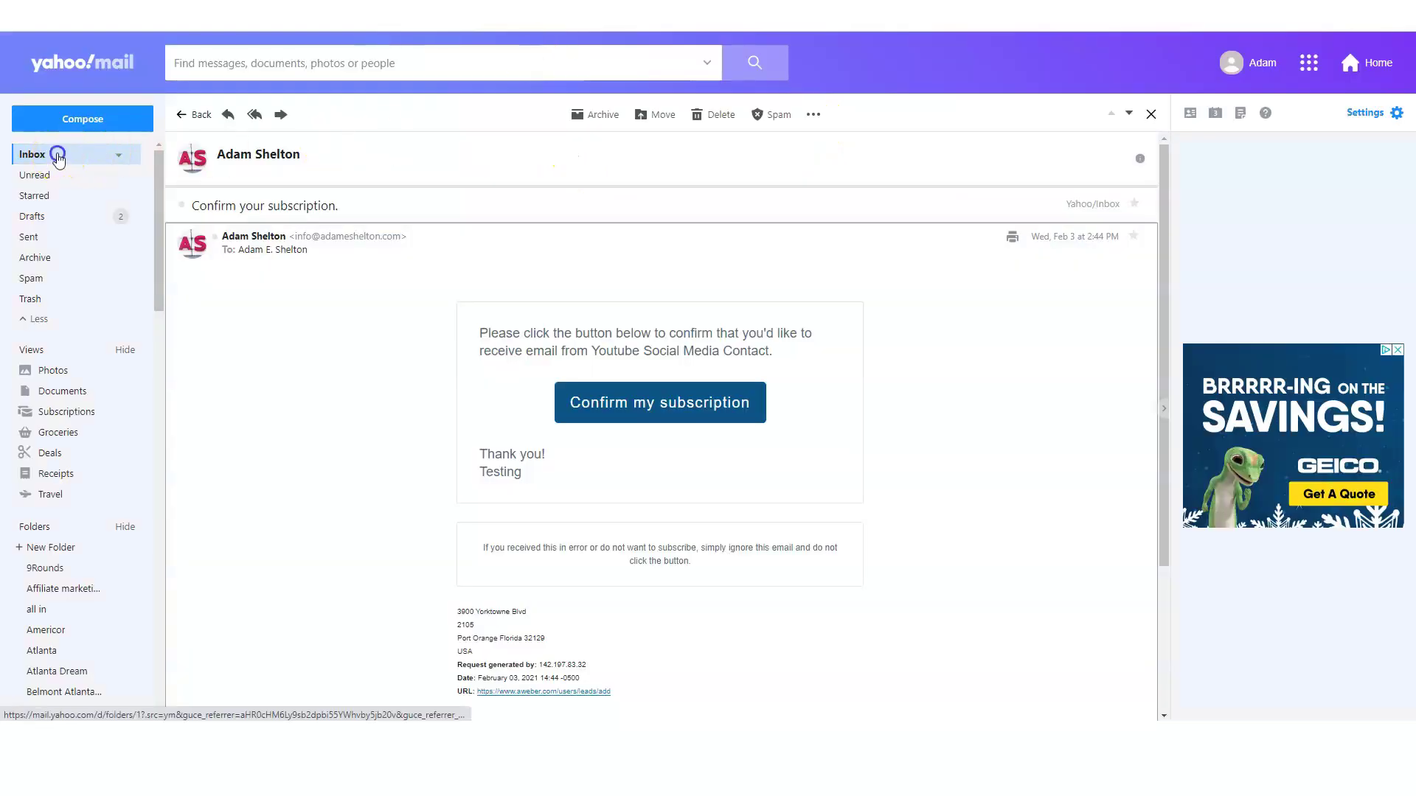
{"action": "left_click", "coordinate": [58, 157]}
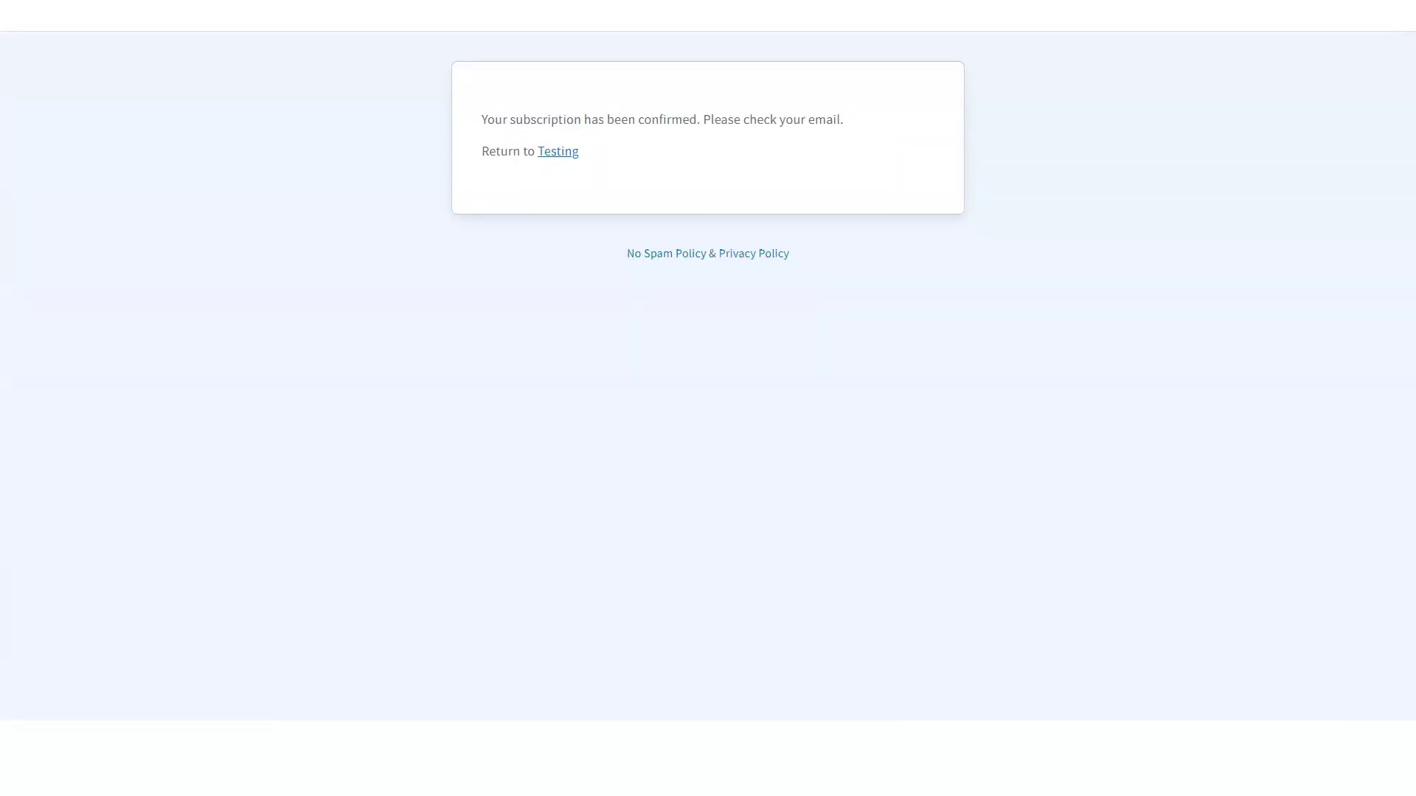
Return to aweber.com and open Subscribers, where the contact now shows as Subscribed.
{"action": "left_click", "coordinate": [559, 152]}
{"action": "key", "text": "ctrl+l"}
{"action": "key", "text": "Return"}
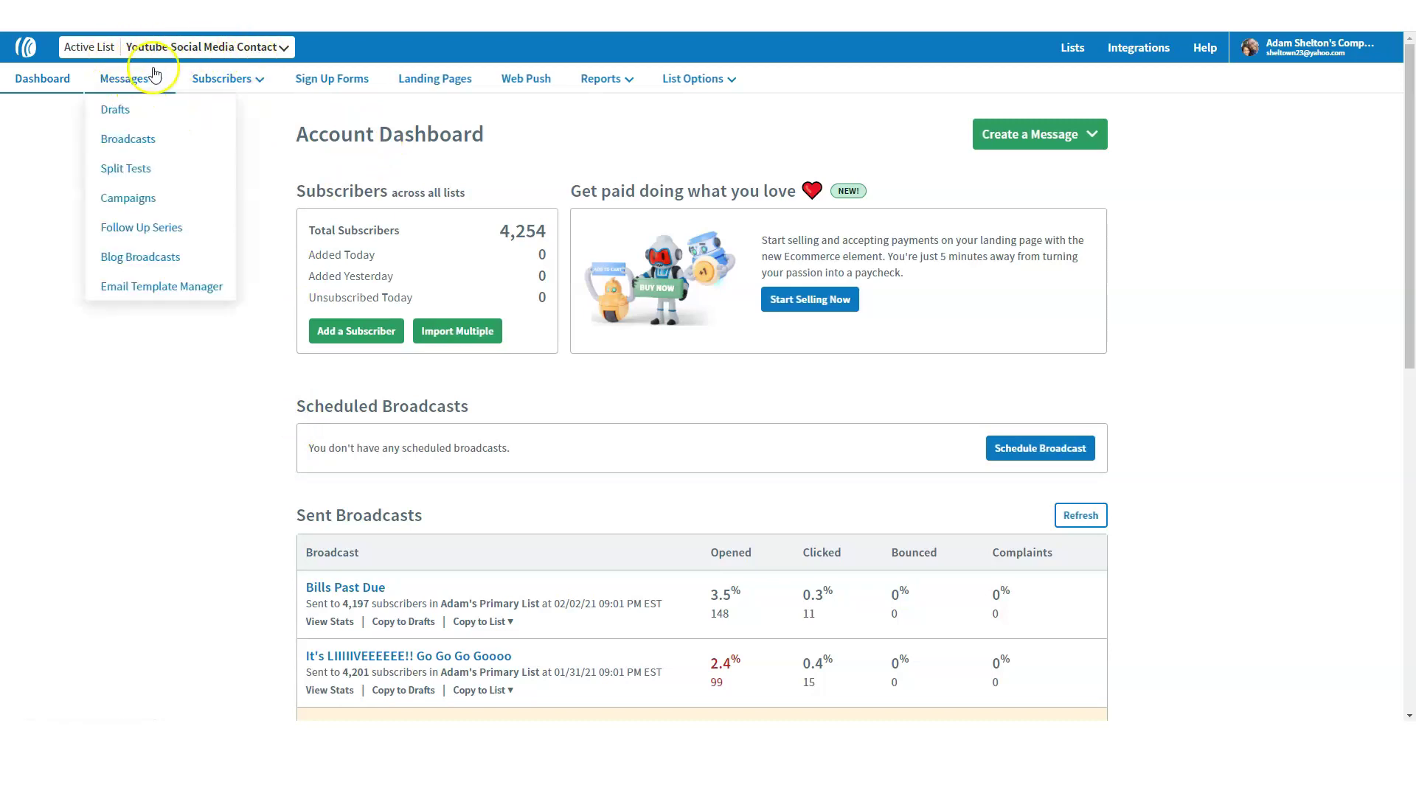
{"action": "mouse_move", "coordinate": [224, 78]}
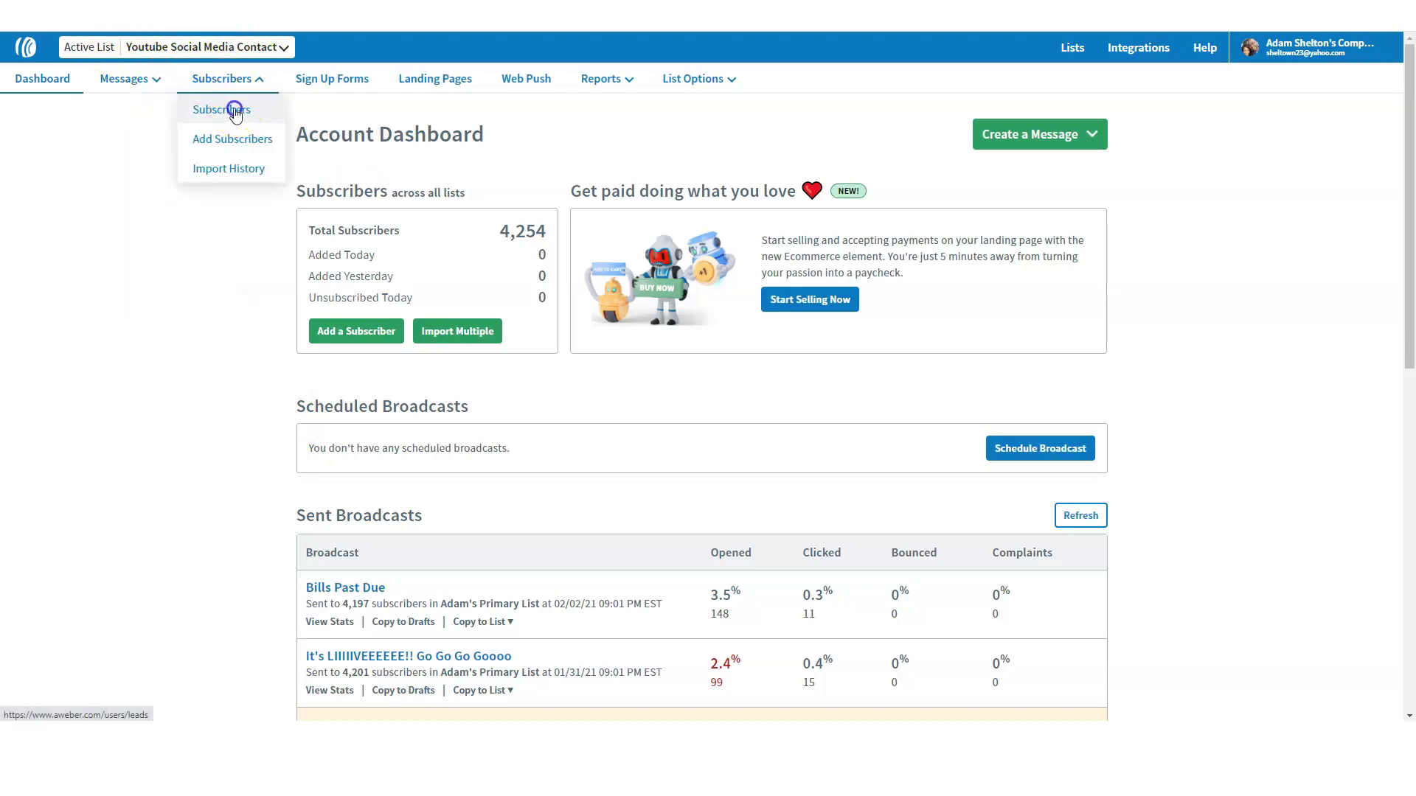
{"action": "left_click", "coordinate": [234, 111]}
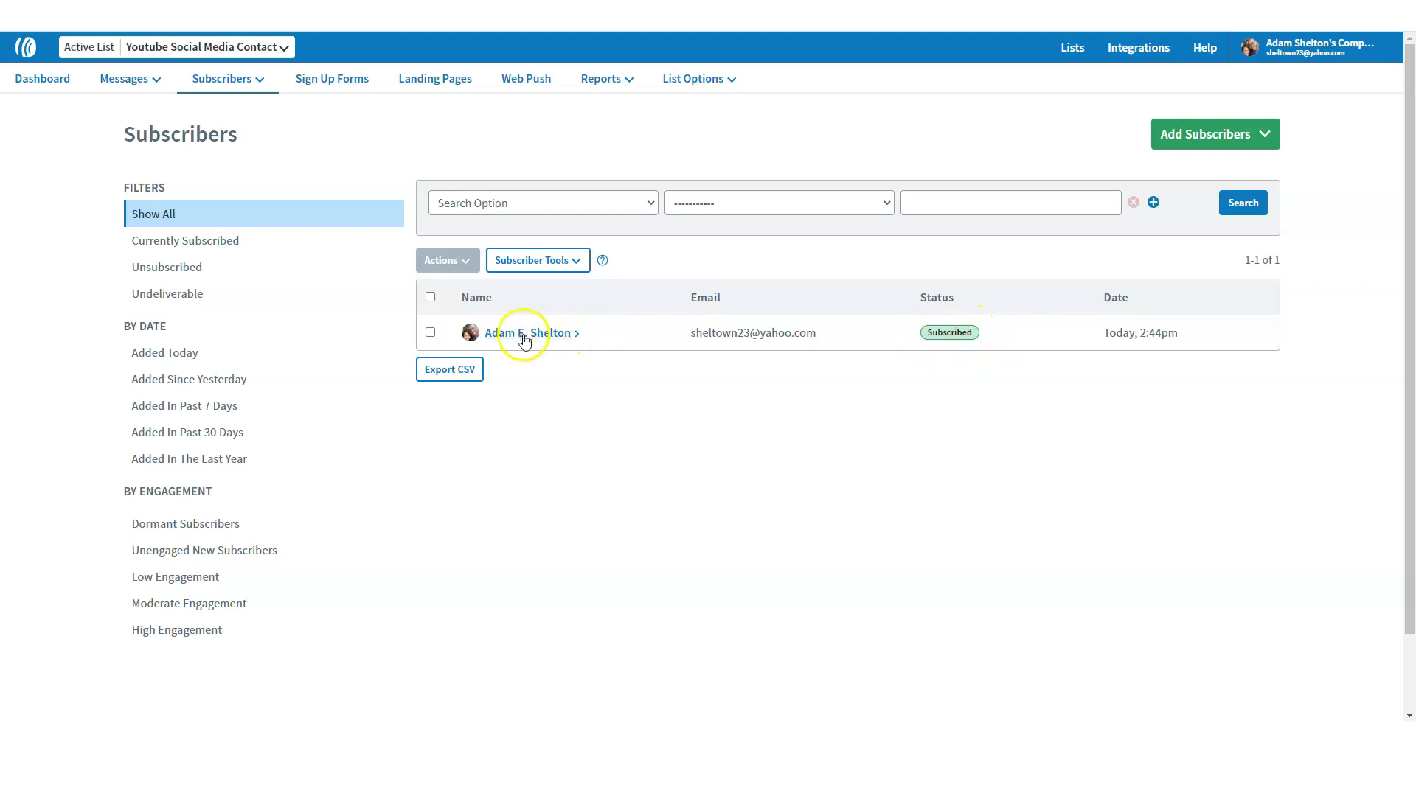
Expand the subscriber's details and review its activity and sign-up-form subscription source.
{"action": "left_click", "coordinate": [556, 337]}
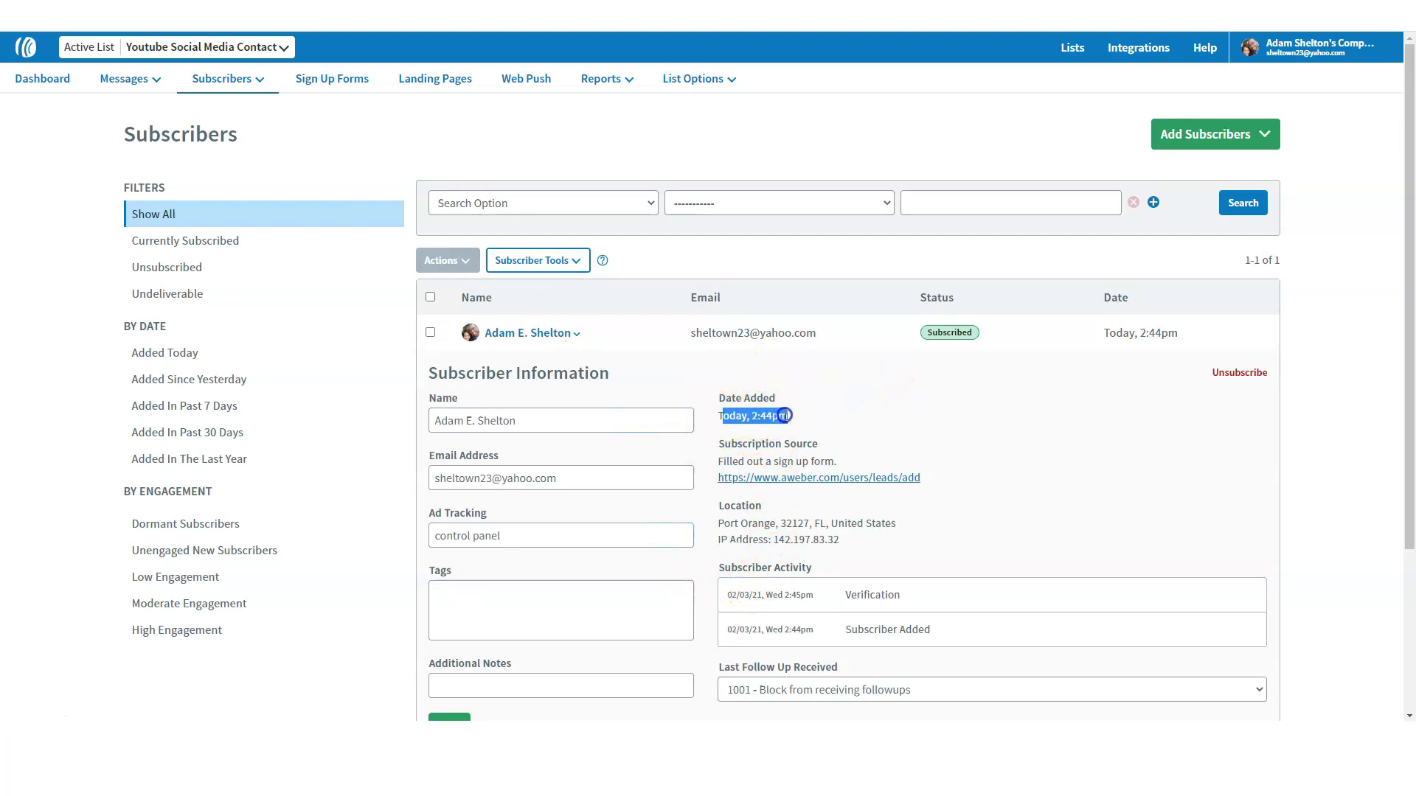
{"action": "scroll", "coordinate": [783, 416], "scroll_direction": "down", "scroll_amount": 1}
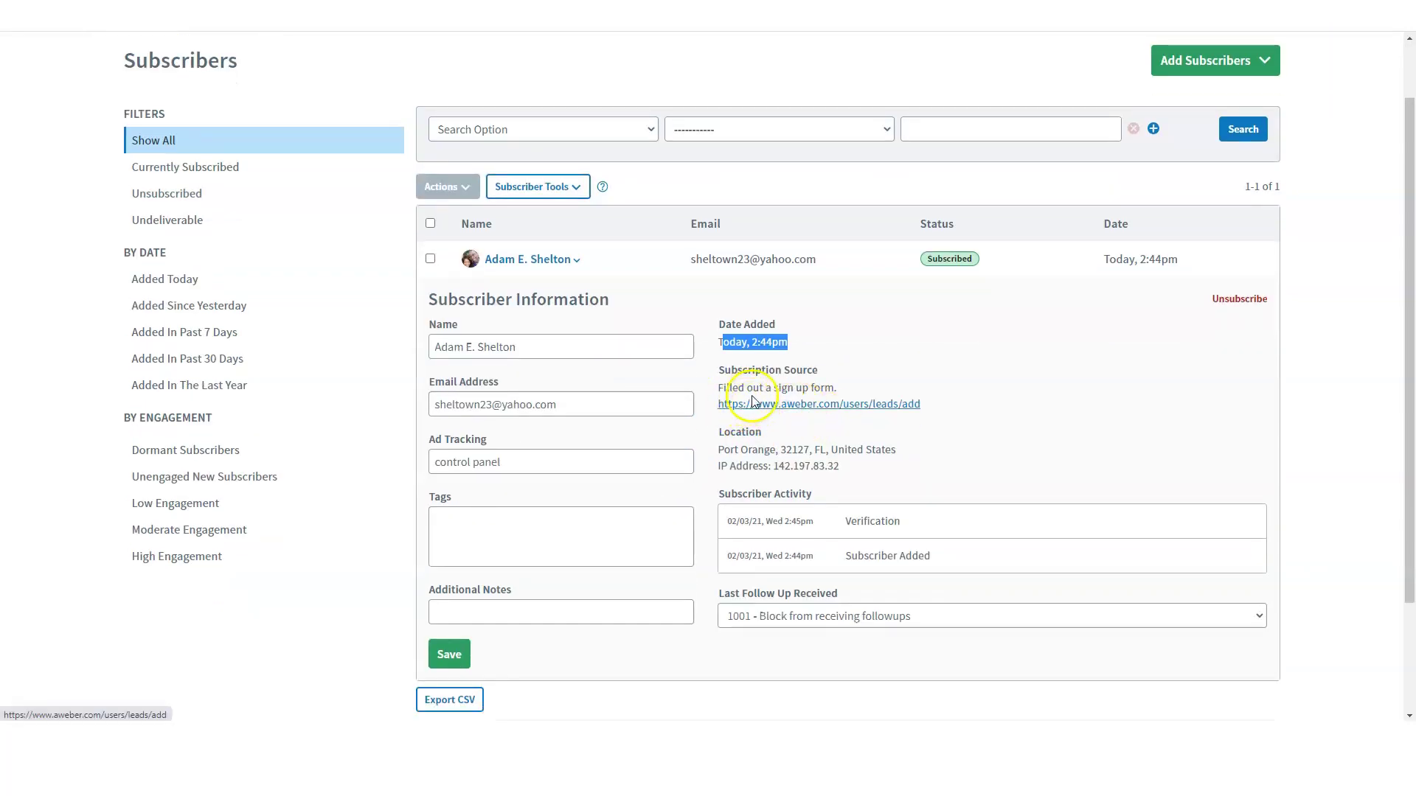
{"action": "left_click", "coordinate": [843, 405]}
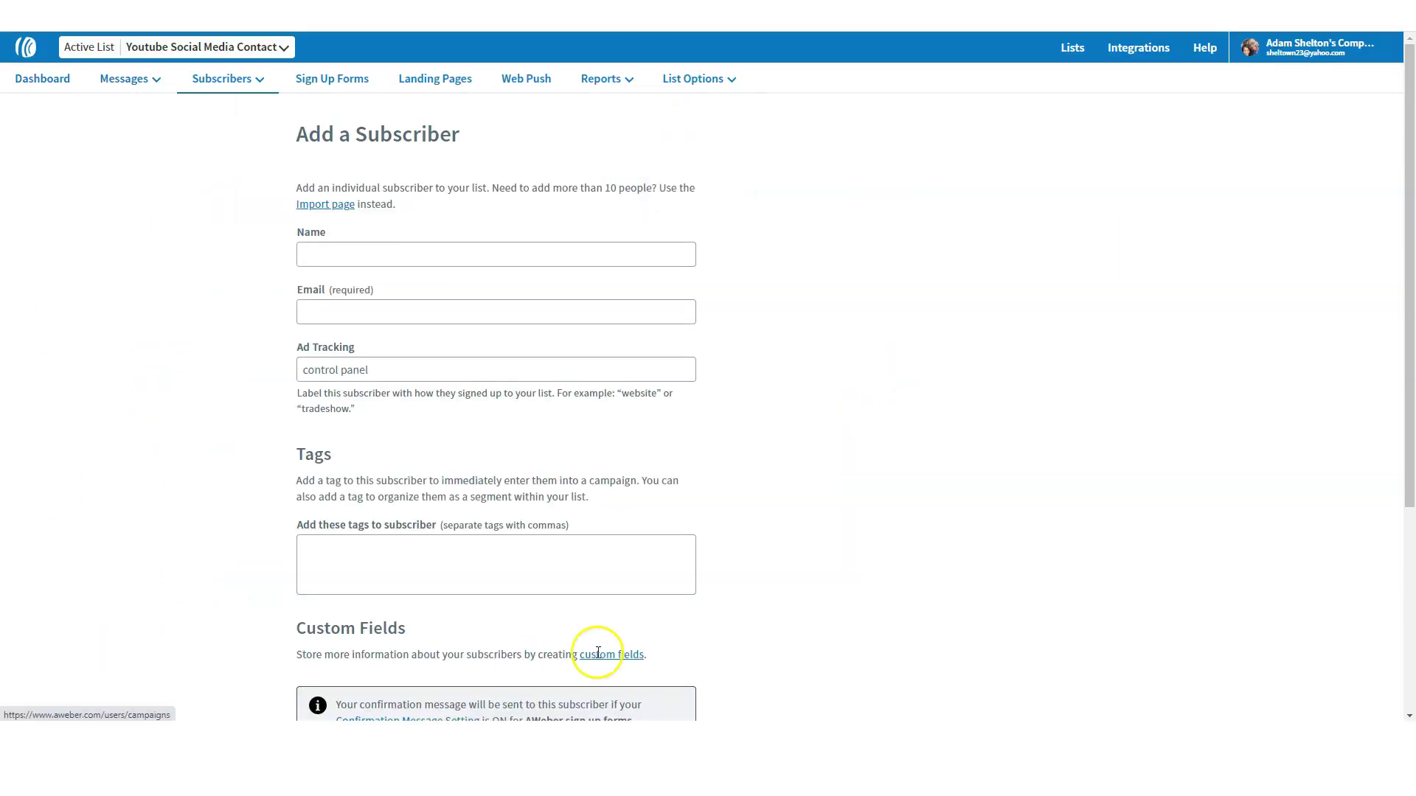
{"action": "key", "text": "alt+Left"}
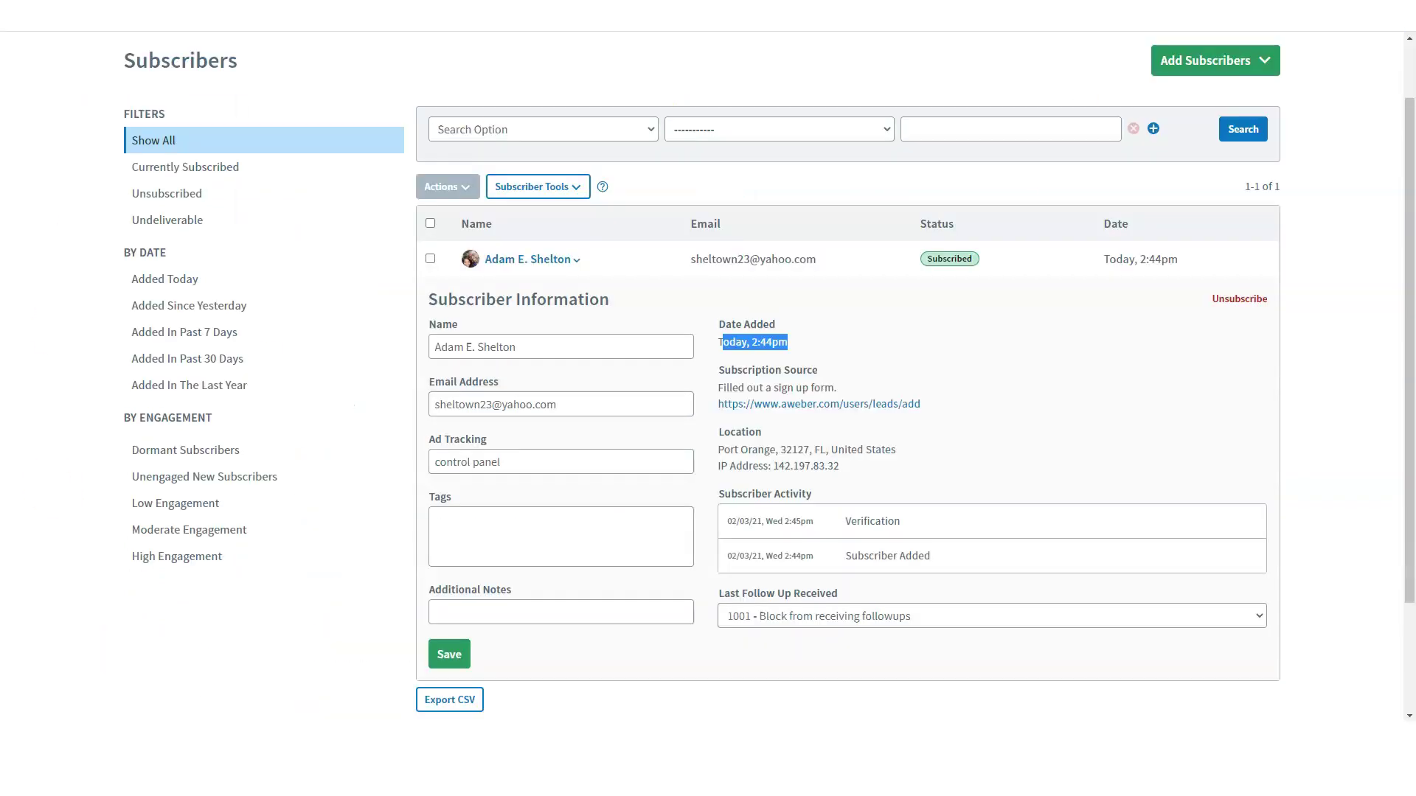
{"action": "scroll", "coordinate": [959, 516], "scroll_direction": "down", "scroll_amount": 1}
{"action": "scroll", "coordinate": [966, 558], "scroll_direction": "down", "scroll_amount": 1}
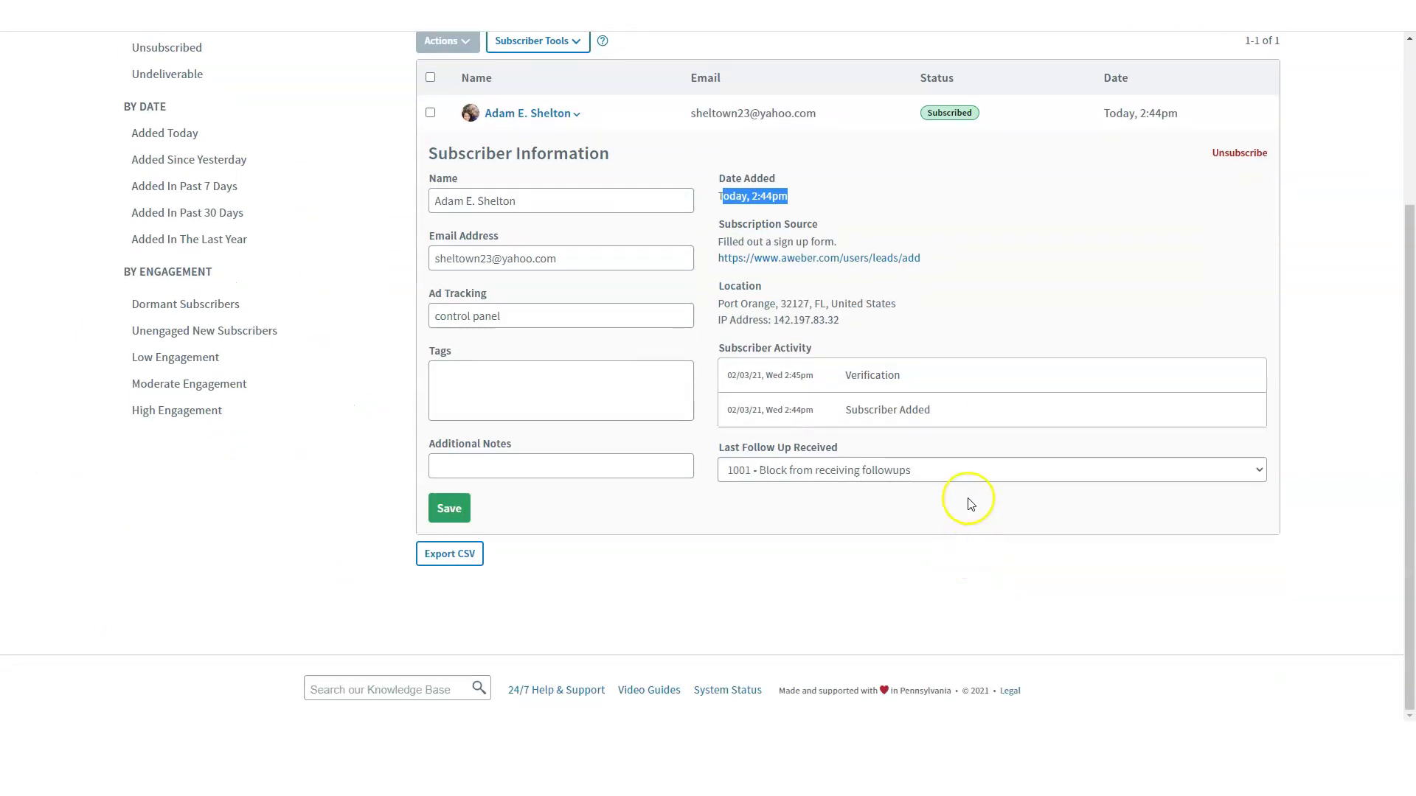
{"action": "scroll", "coordinate": [854, 449], "scroll_direction": "up", "scroll_amount": 3}
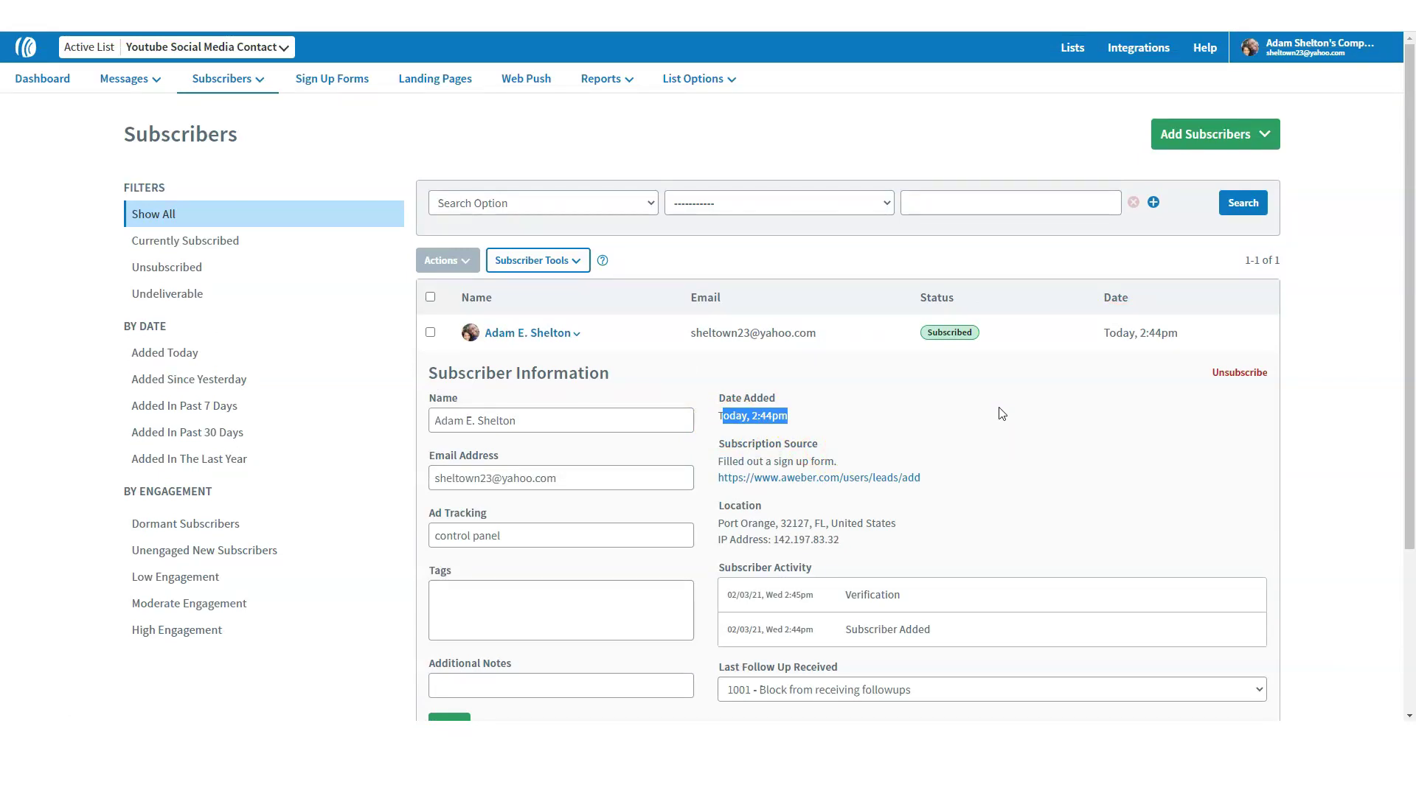
{"action": "scroll", "coordinate": [813, 382], "scroll_direction": "down", "scroll_amount": 3}
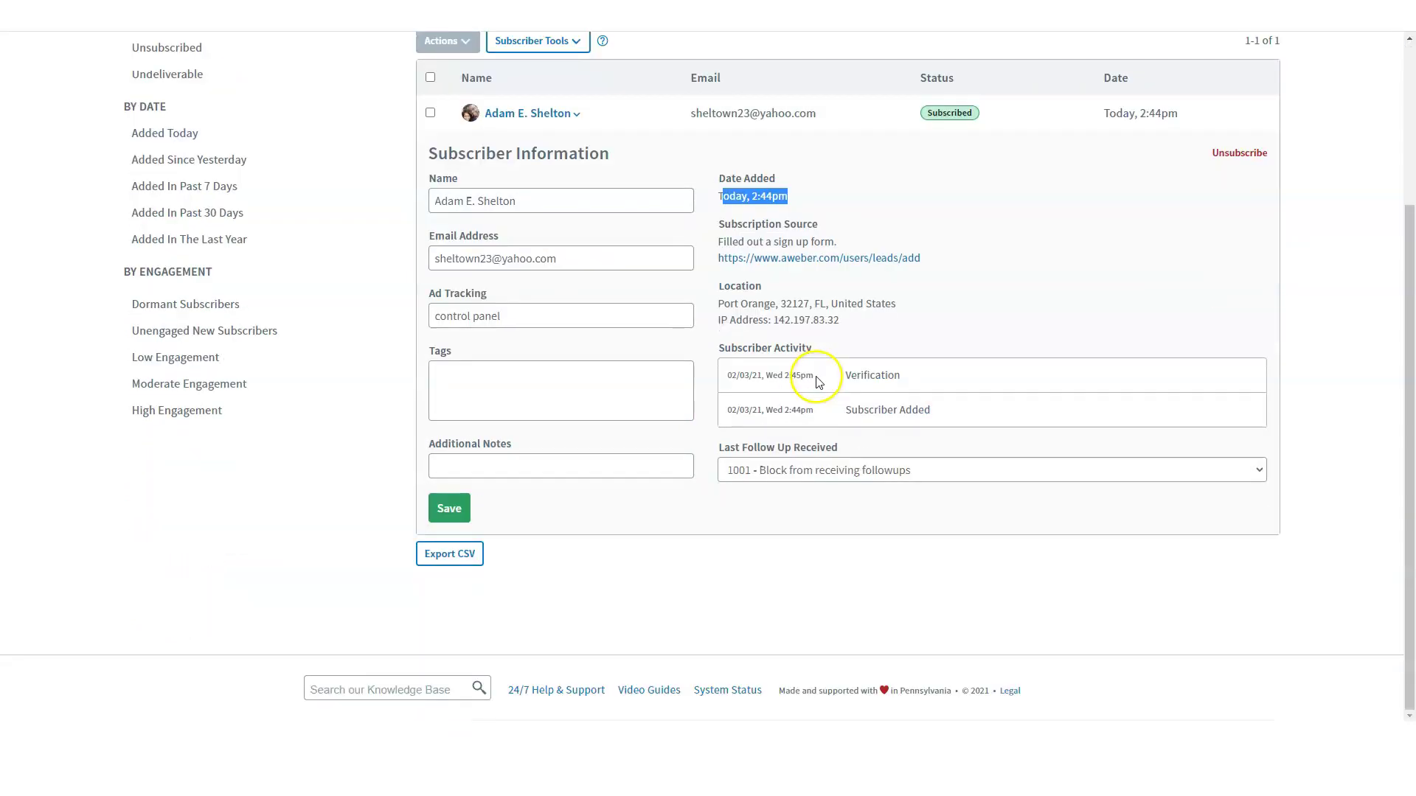
Export the subscriber list as a CSV file, then bring up the Messages menu.
{"action": "left_click", "coordinate": [438, 558]}
{"action": "scroll", "coordinate": [549, 569], "scroll_direction": "up", "scroll_amount": 3}
{"action": "scroll", "coordinate": [392, 558], "scroll_direction": "down", "scroll_amount": 3}
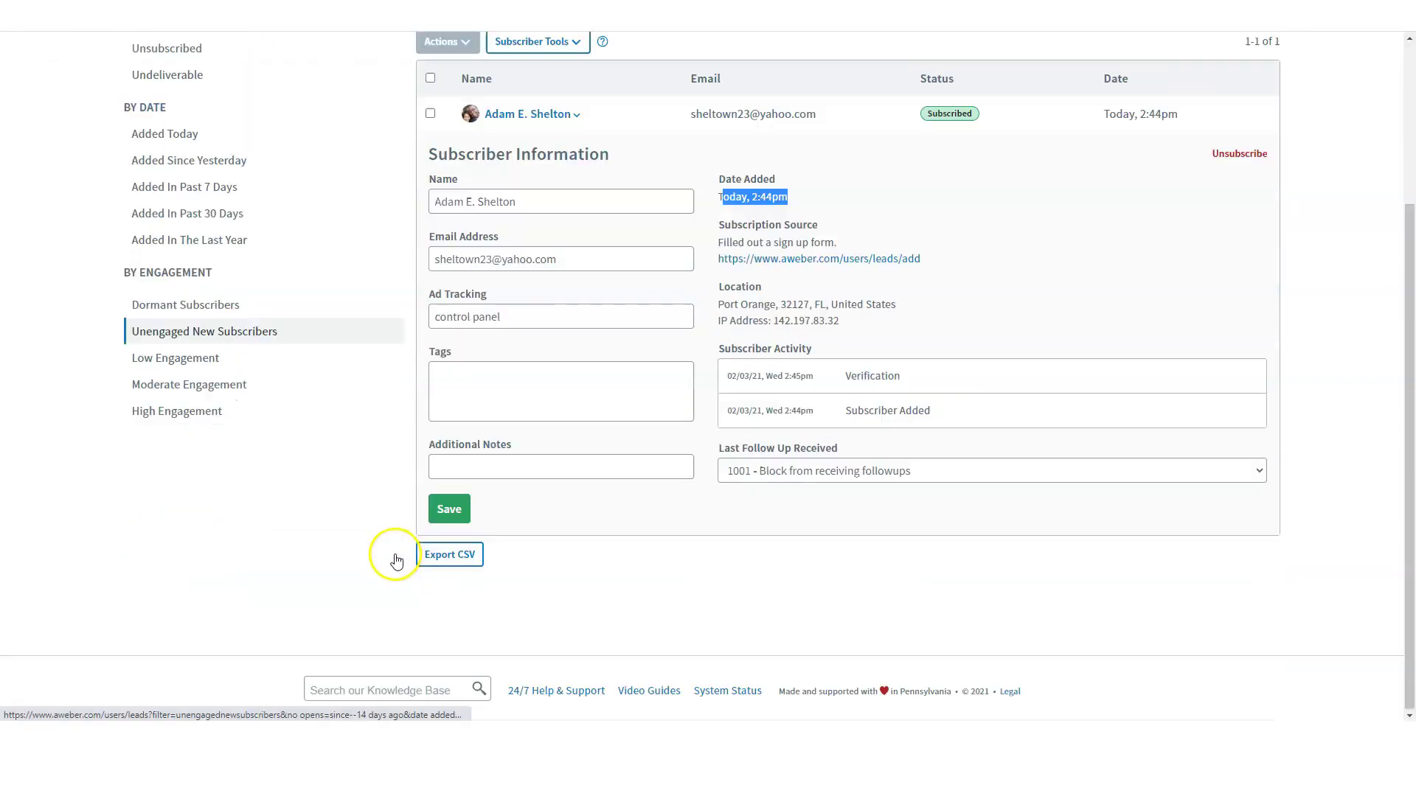
{"action": "scroll", "coordinate": [397, 560], "scroll_direction": "up", "scroll_amount": 3}
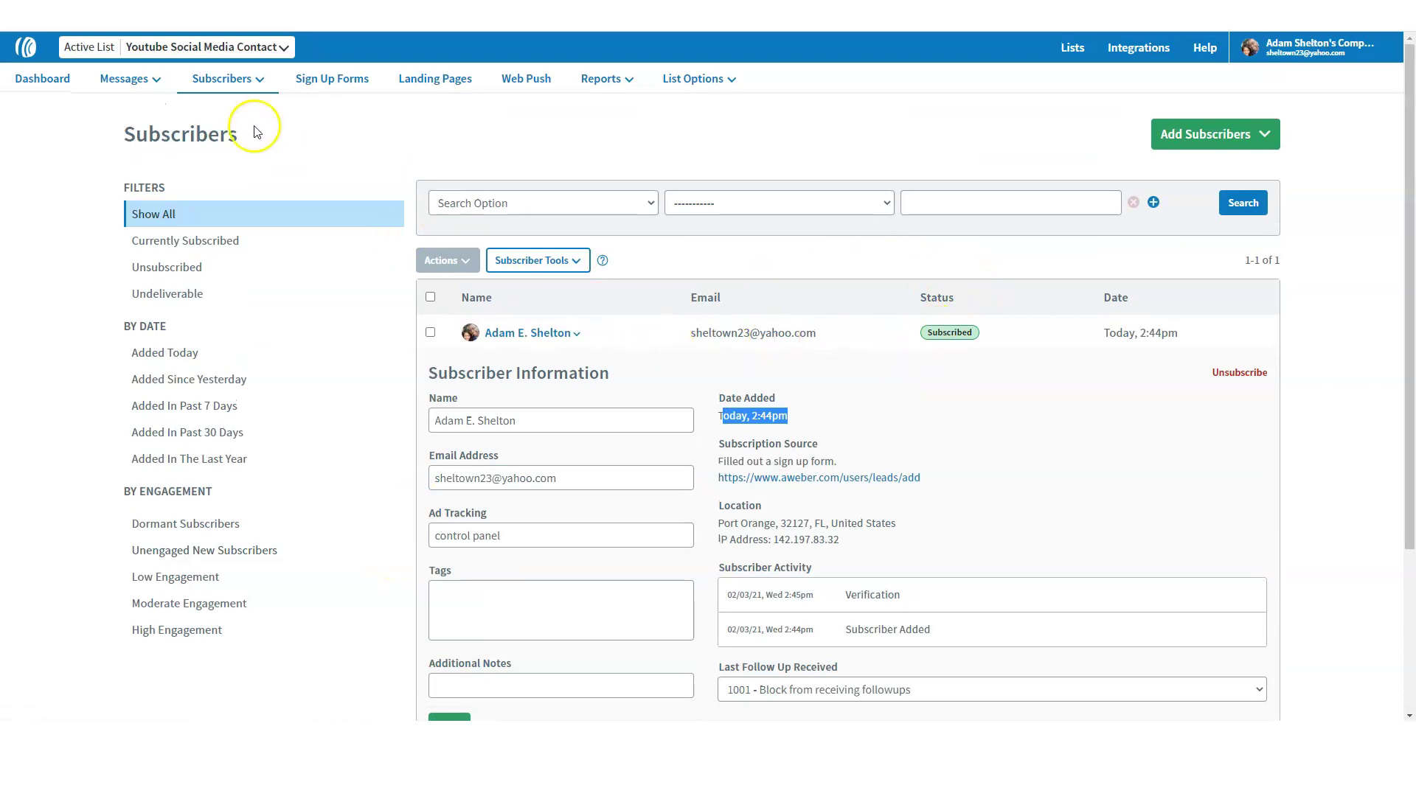
{"action": "mouse_move", "coordinate": [129, 85]}
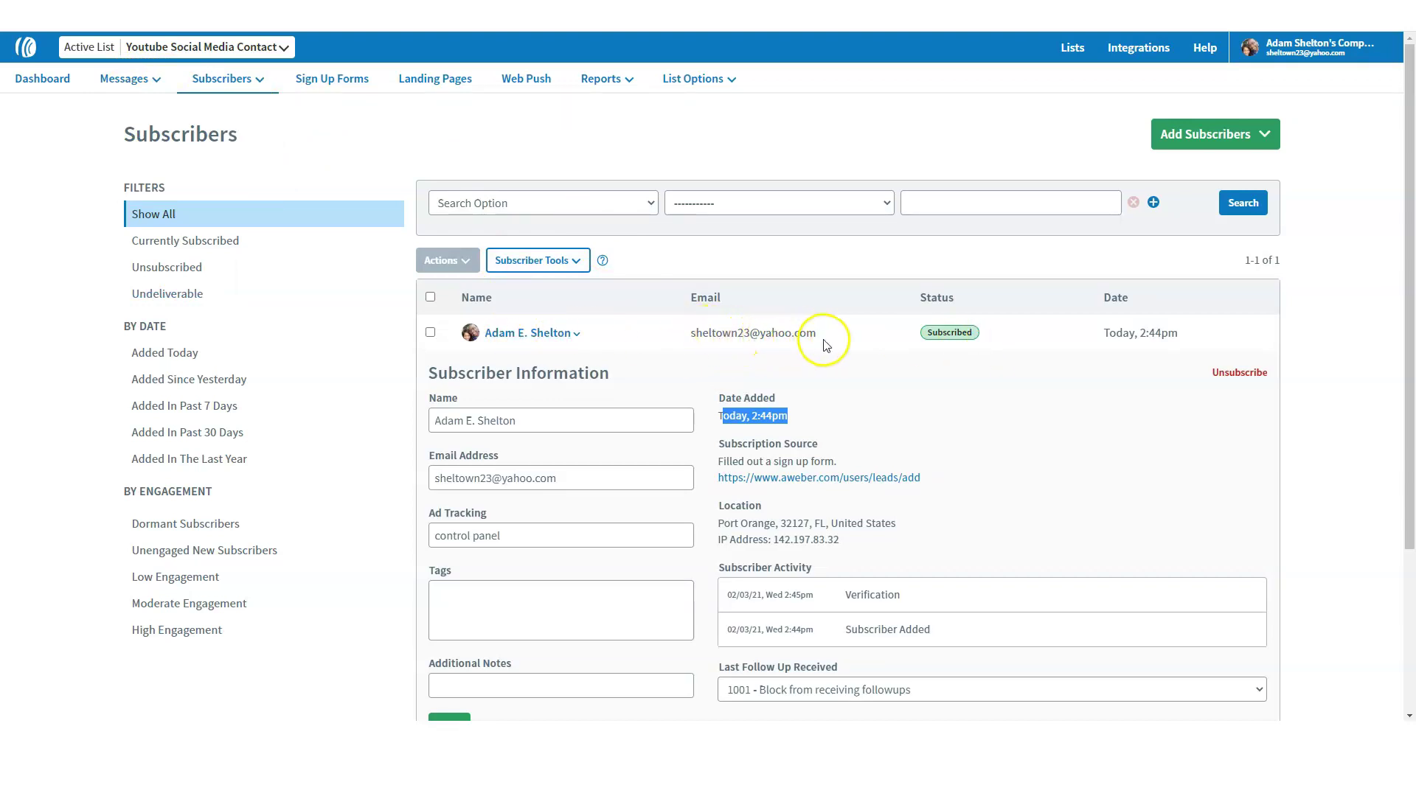
{"action": "left_click", "coordinate": [147, 83]}
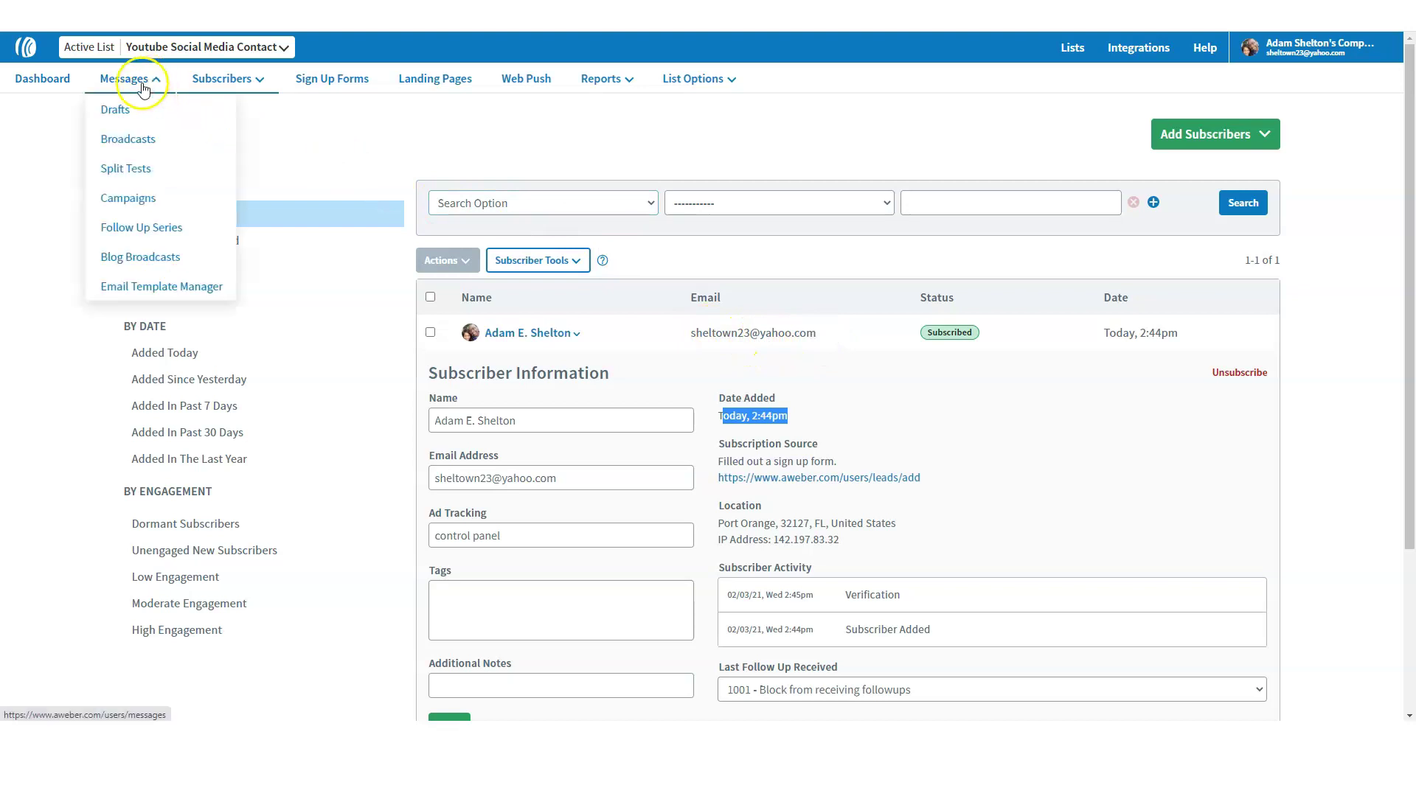
Go to the Messages > Drafts page.
{"action": "left_click", "coordinate": [126, 138]}
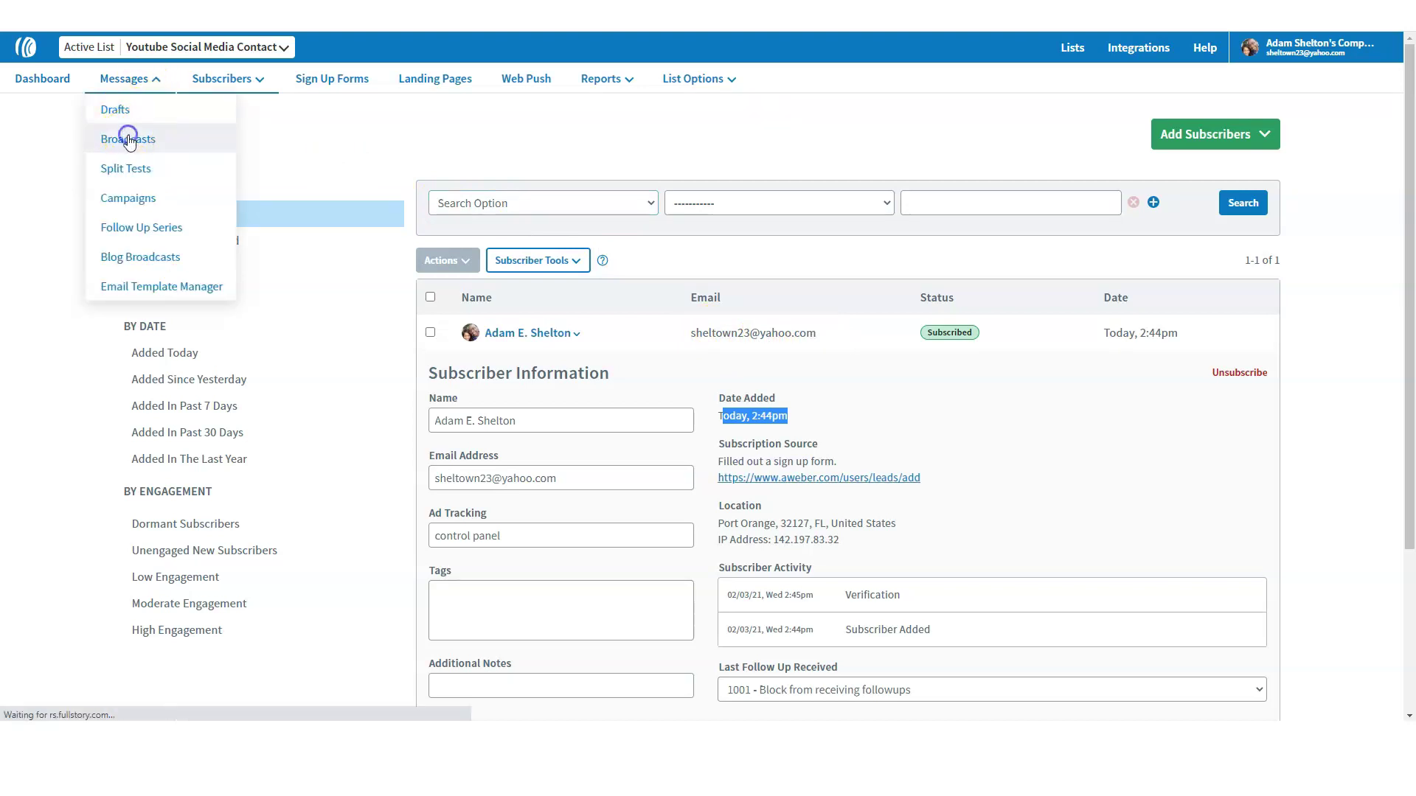
{"action": "left_click", "coordinate": [140, 87]}
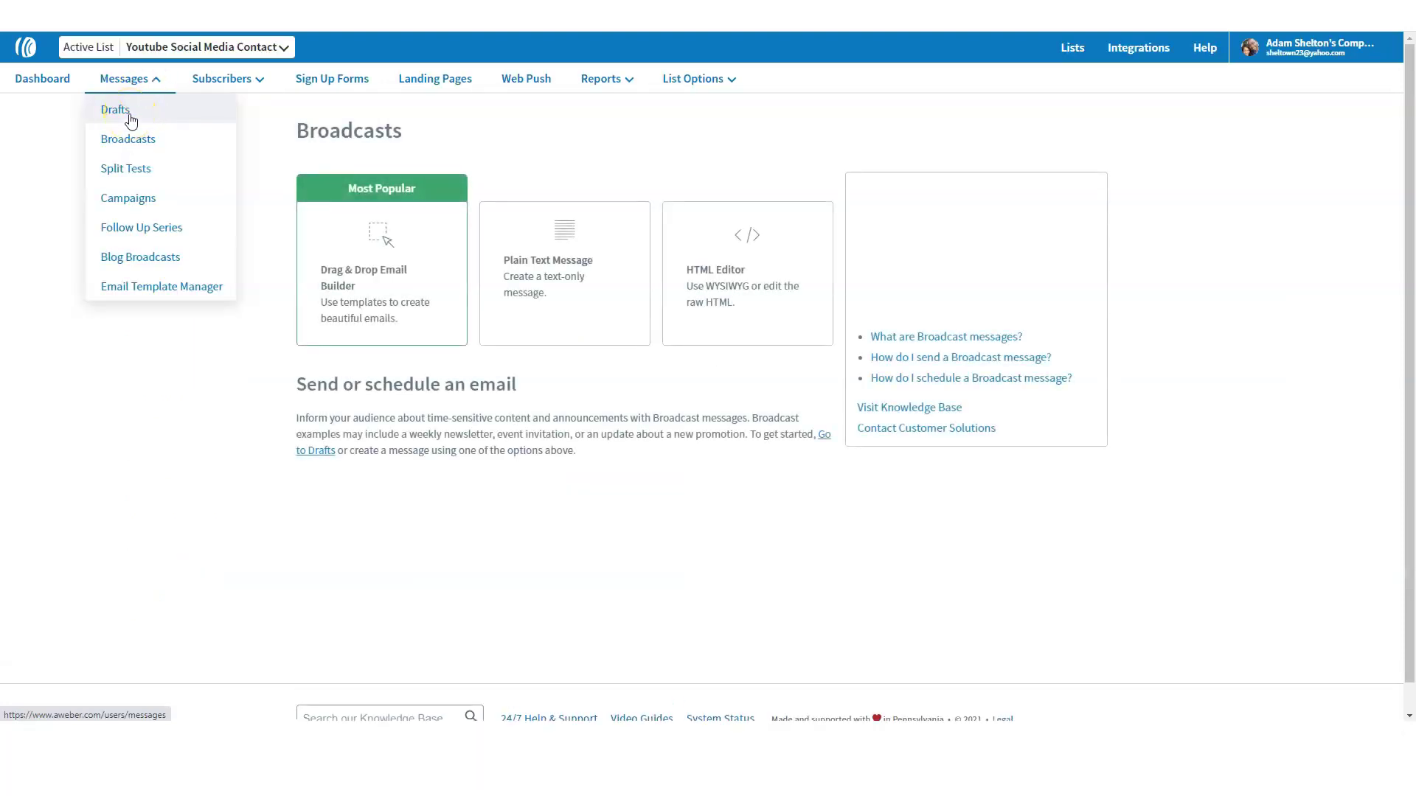
{"action": "left_click", "coordinate": [129, 117]}
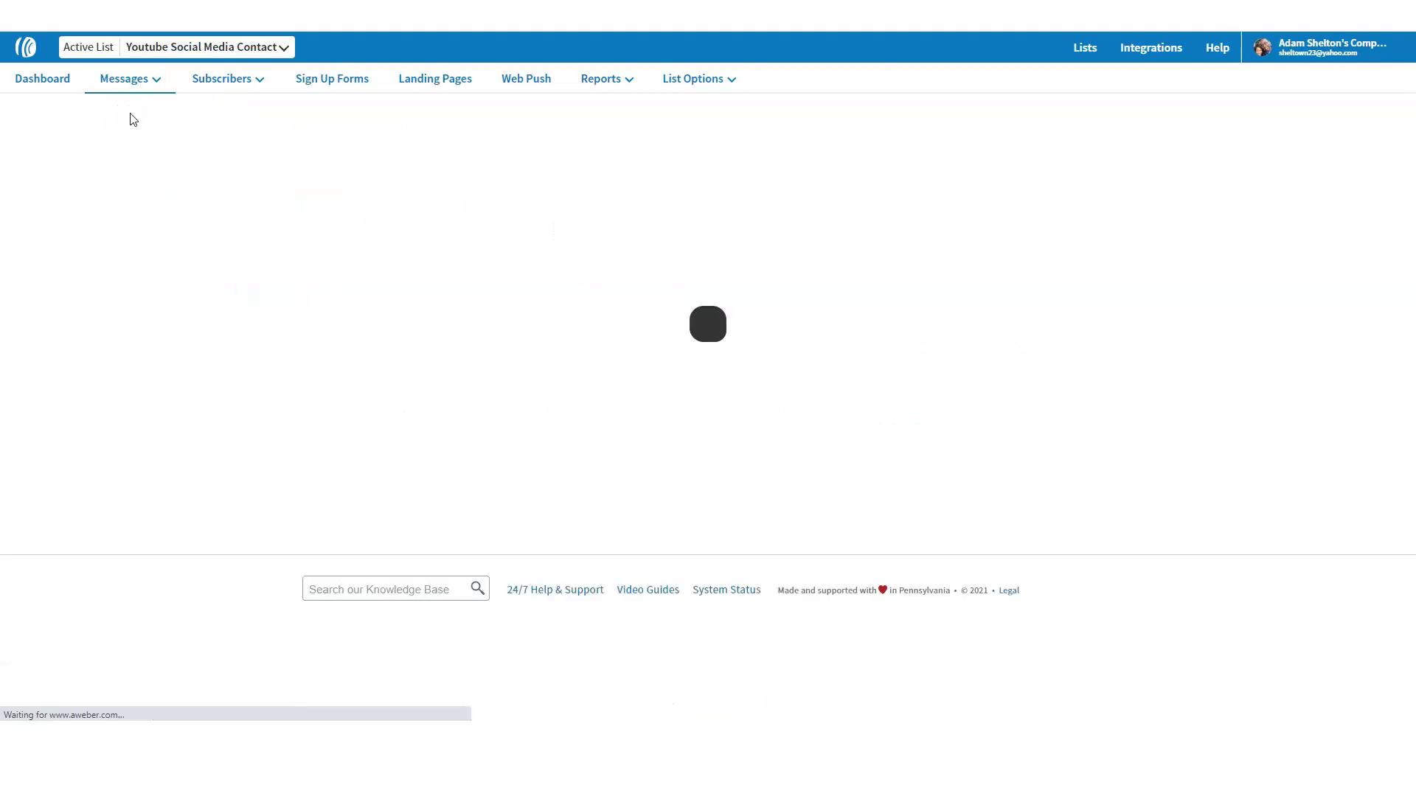
{"action": "left_click", "coordinate": [147, 83]}
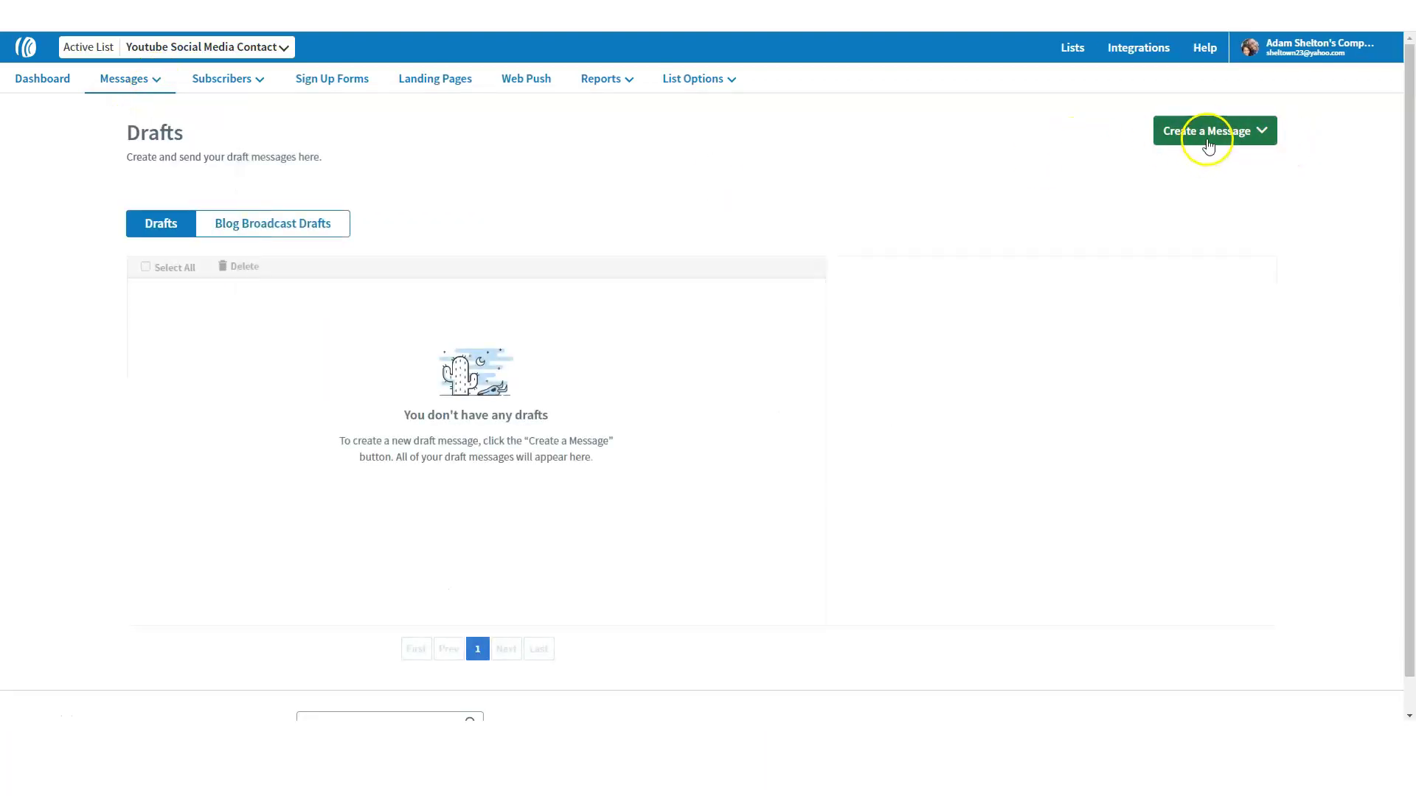
Create a plain-text message with subject 'Testing' and body 'Testing 123', and save it.
{"action": "left_click", "coordinate": [1204, 134]}
{"action": "left_click", "coordinate": [1144, 205]}
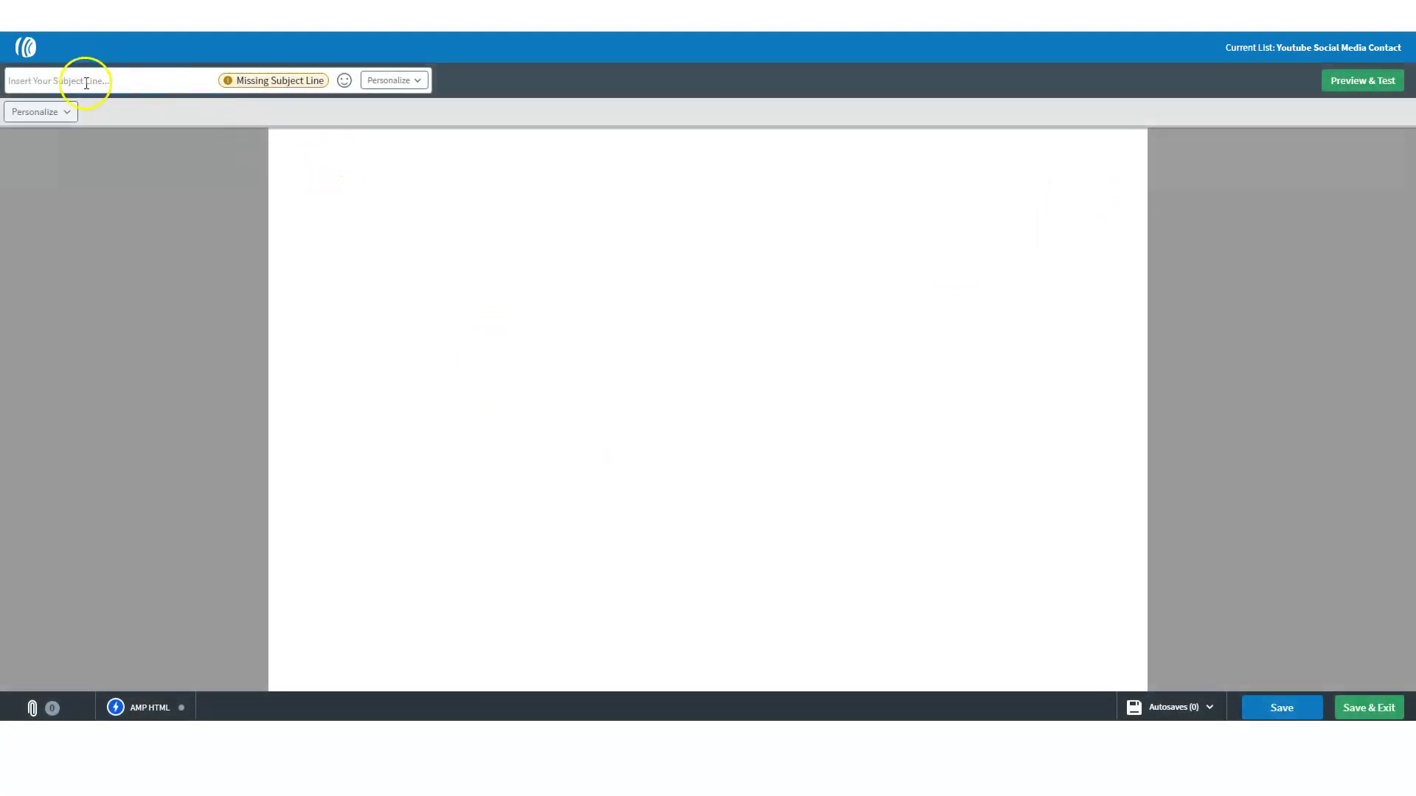
{"action": "left_click", "coordinate": [83, 74]}
{"action": "type", "text": "Testing"}
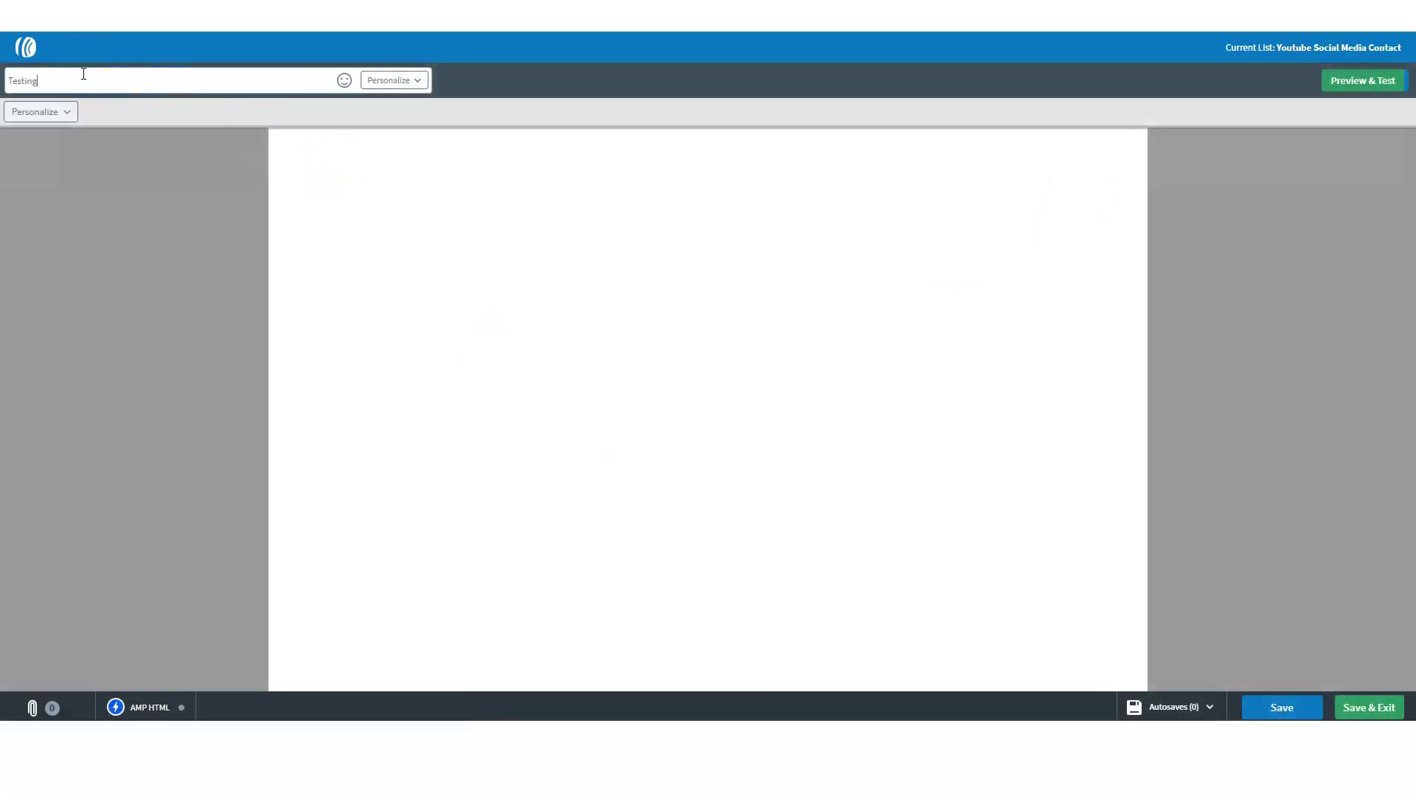
{"action": "left_click", "coordinate": [365, 191]}
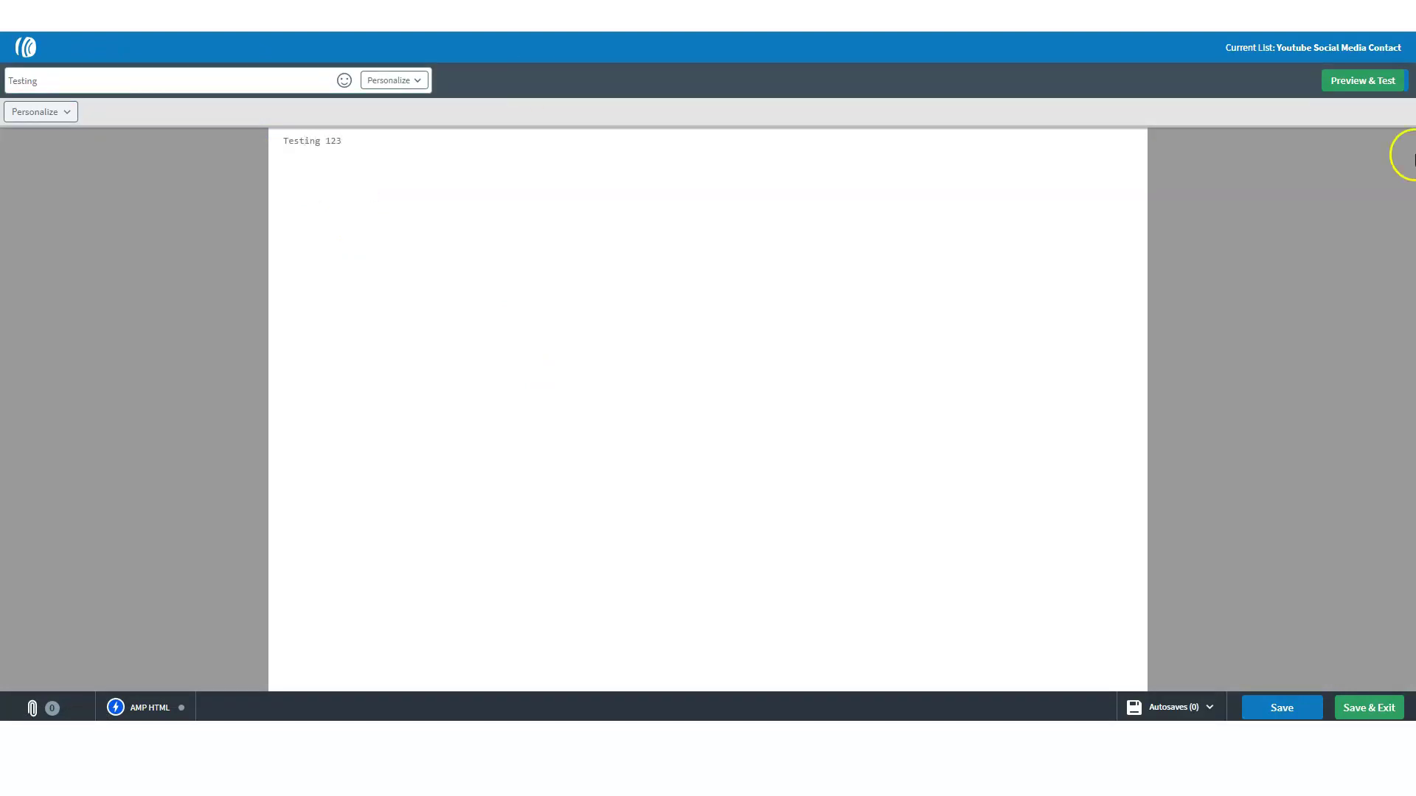
{"action": "left_click", "coordinate": [1364, 708]}
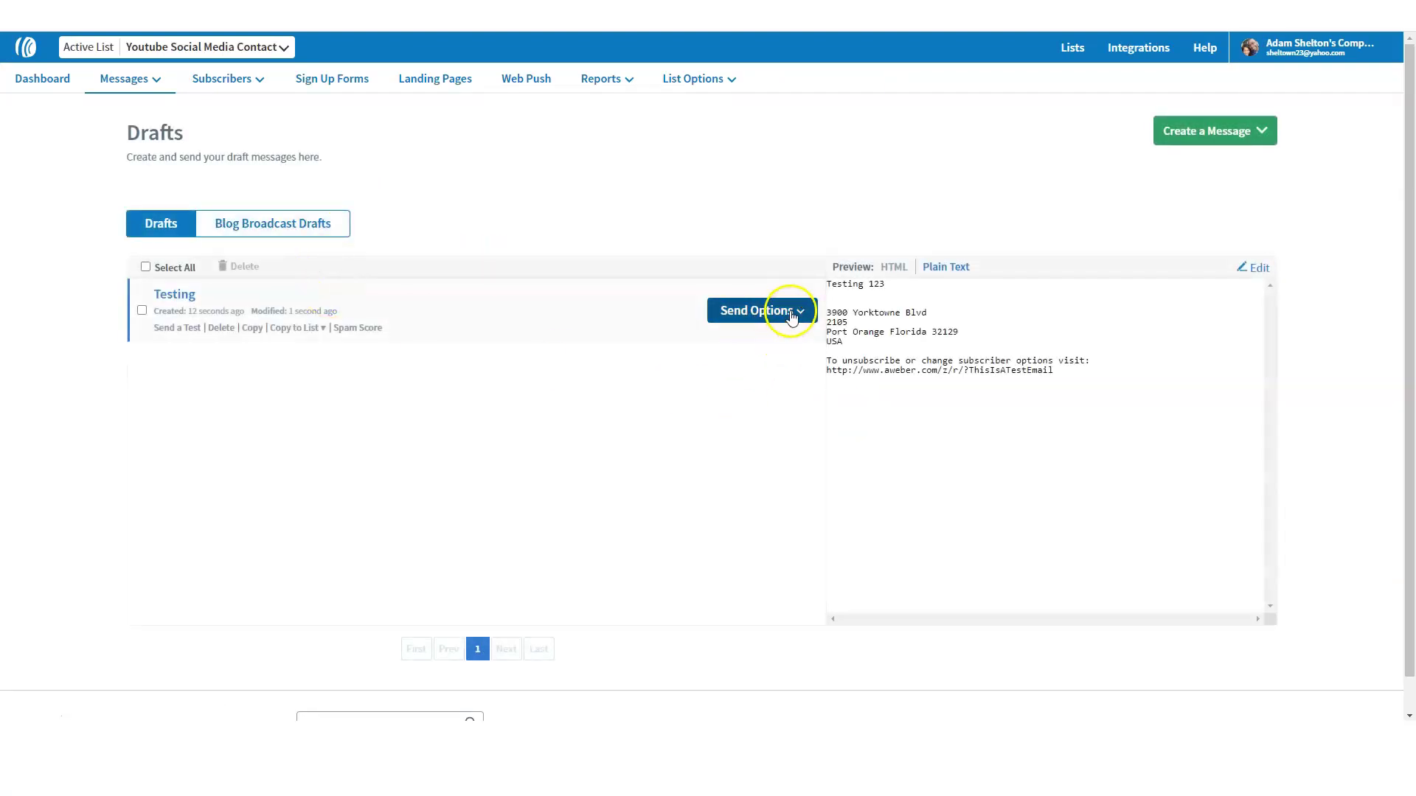
Schedule the Testing draft as a broadcast, send it now, and refresh its status.
{"action": "left_click", "coordinate": [793, 312]}
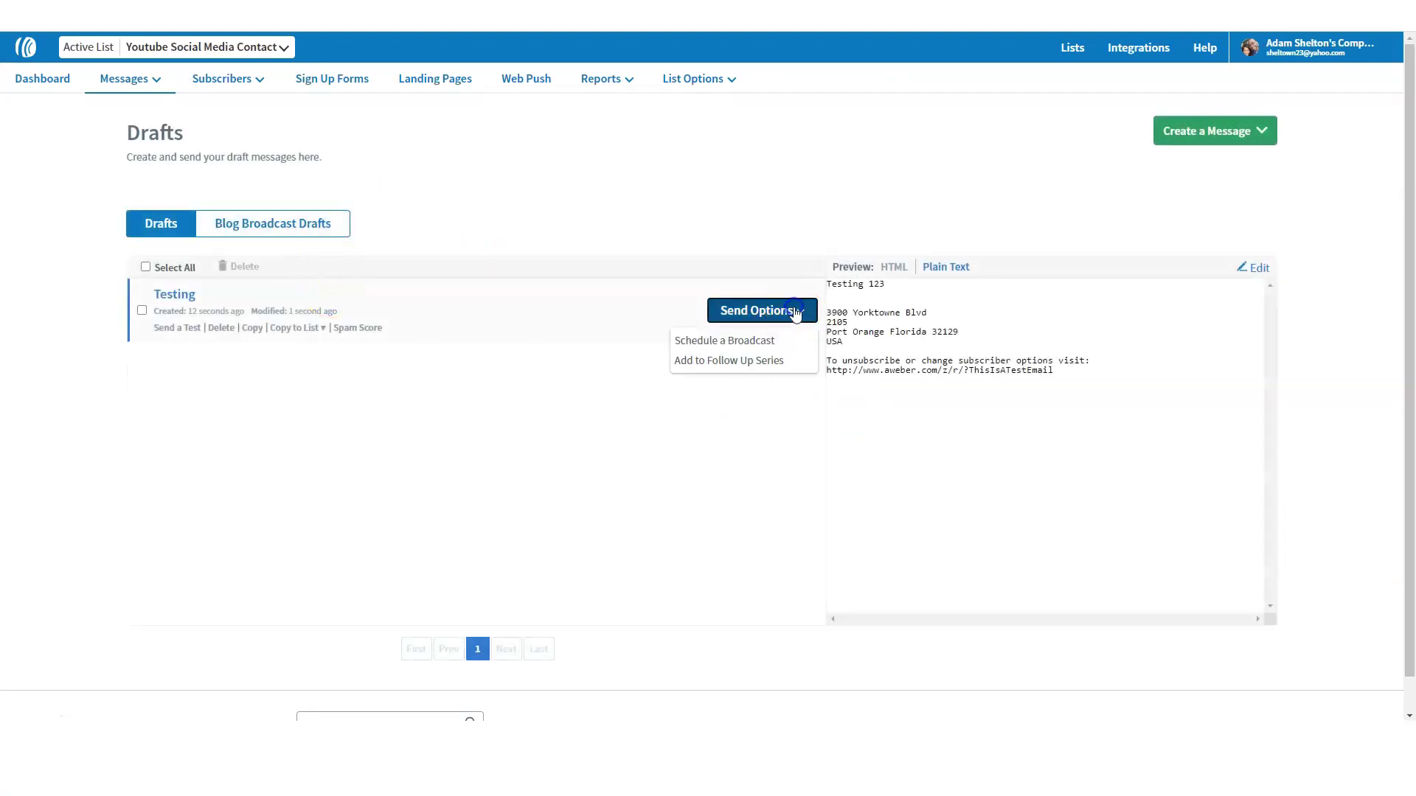
{"action": "left_click", "coordinate": [738, 340]}
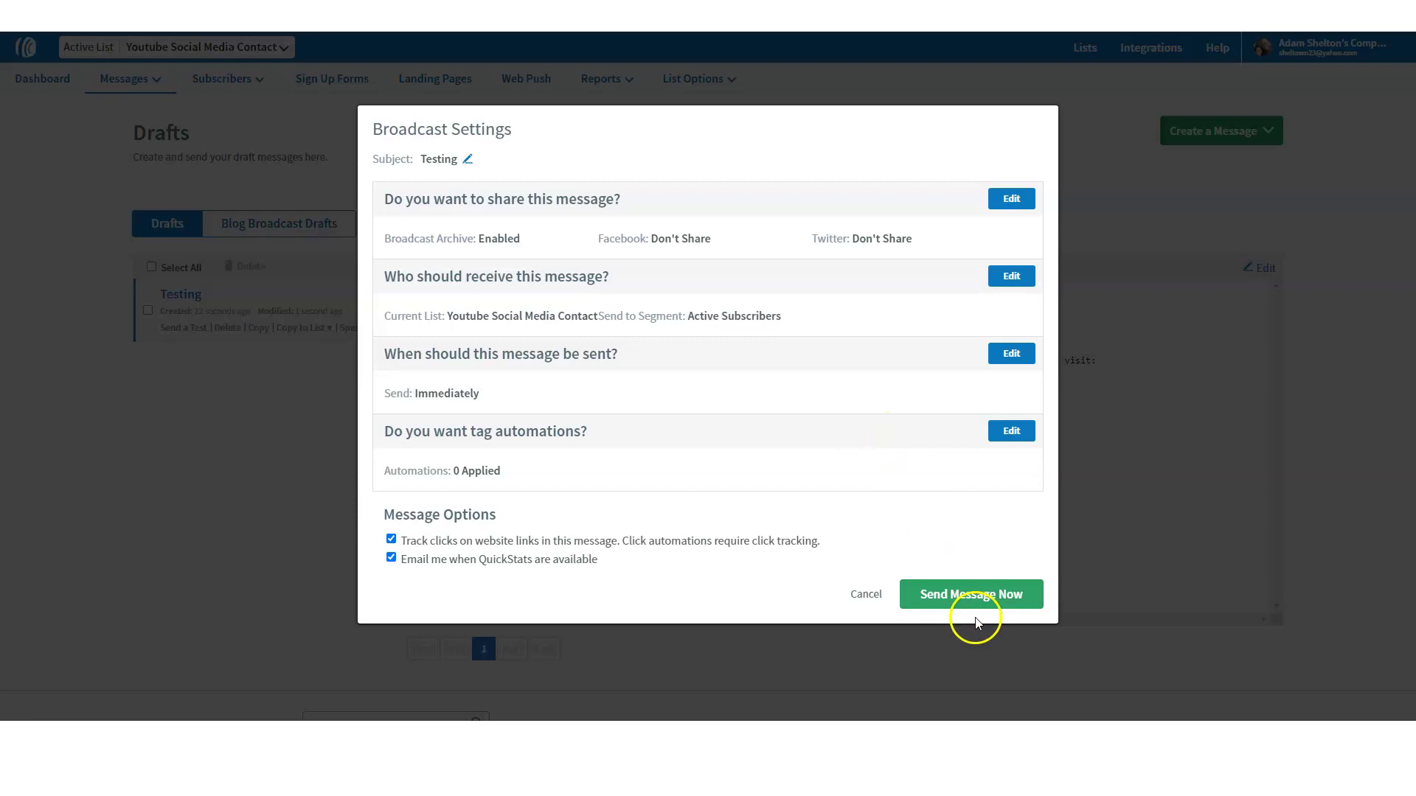
{"action": "left_click", "coordinate": [956, 594]}
{"action": "left_click", "coordinate": [772, 214]}
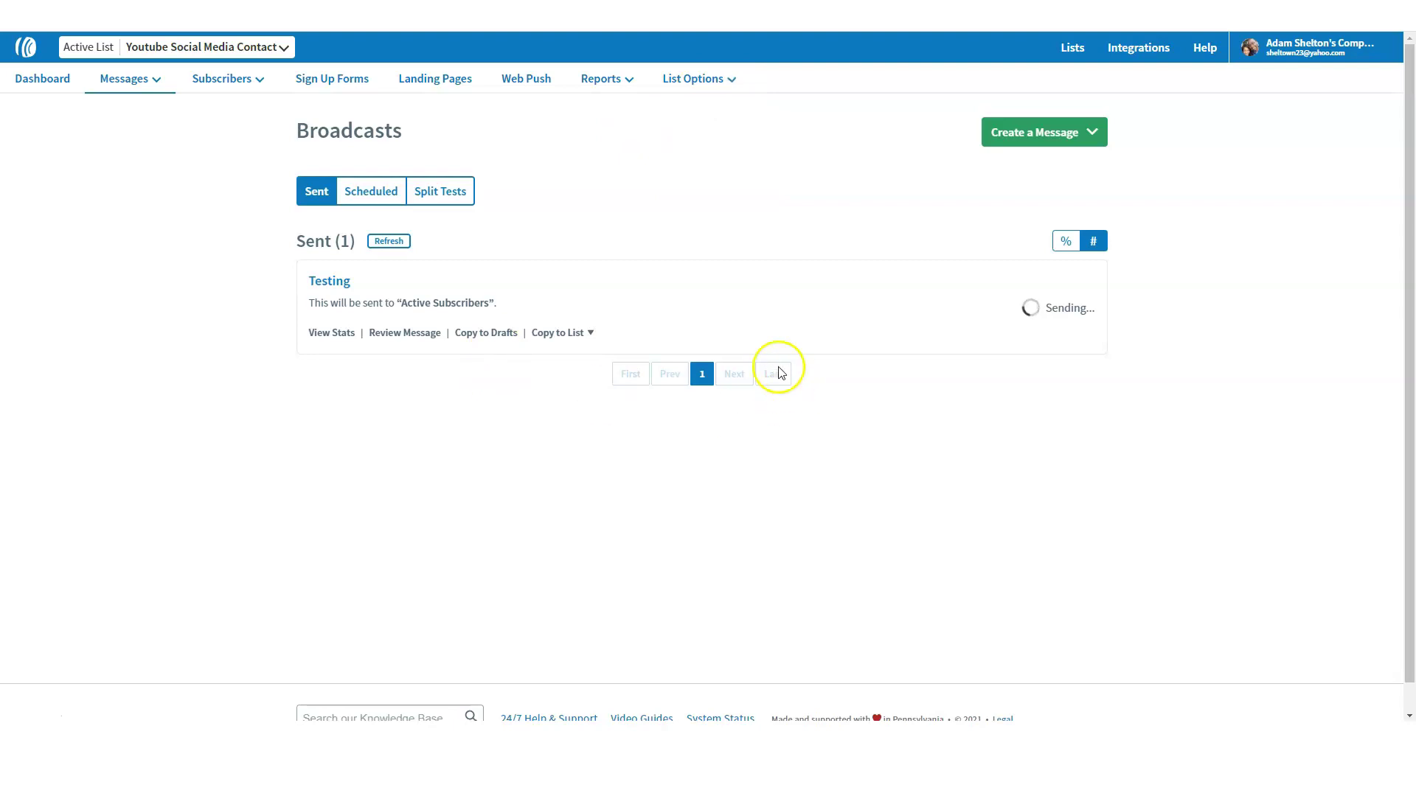
{"action": "left_click", "coordinate": [390, 242]}
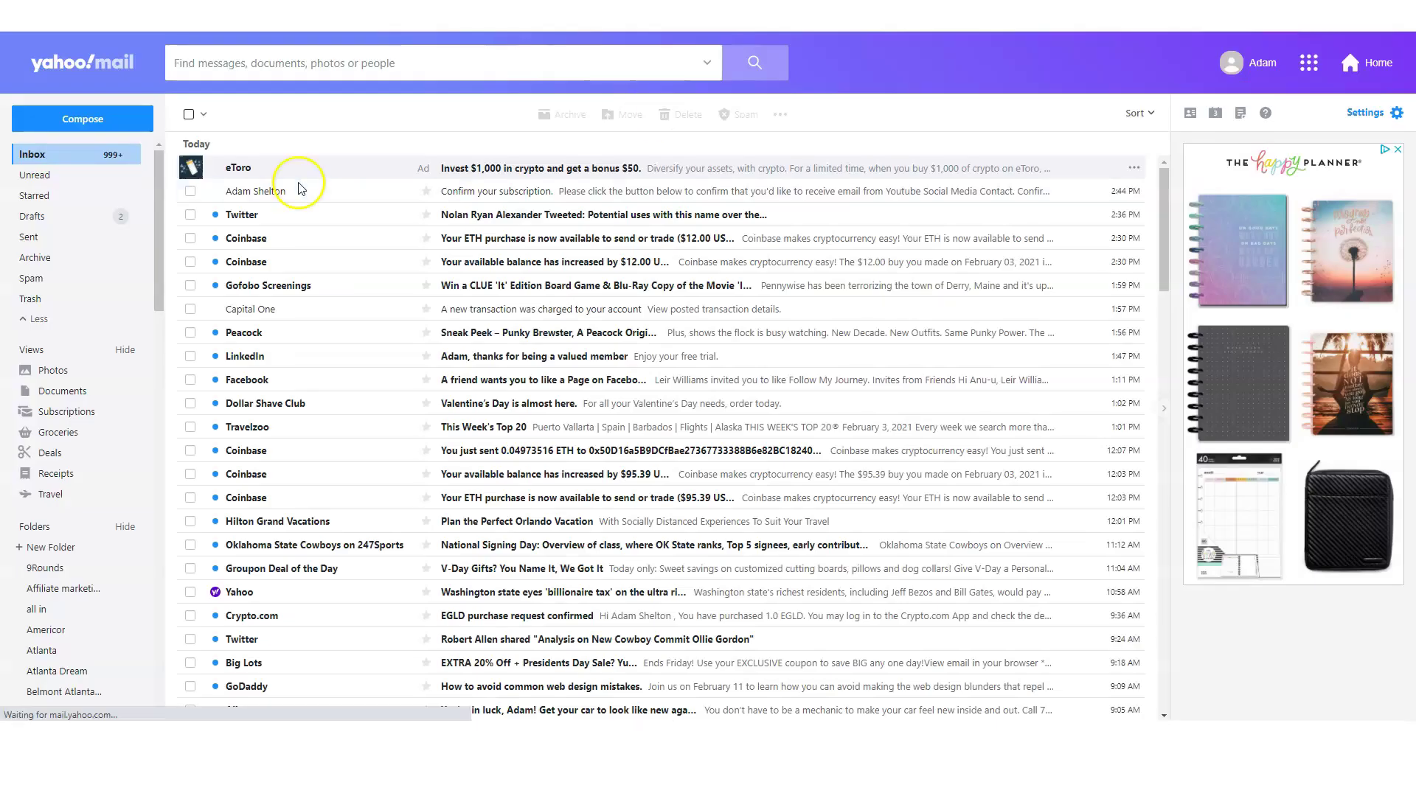
Refresh the Yahoo Mail inbox to look for the Testing broadcast.
{"action": "left_click", "coordinate": [49, 153]}
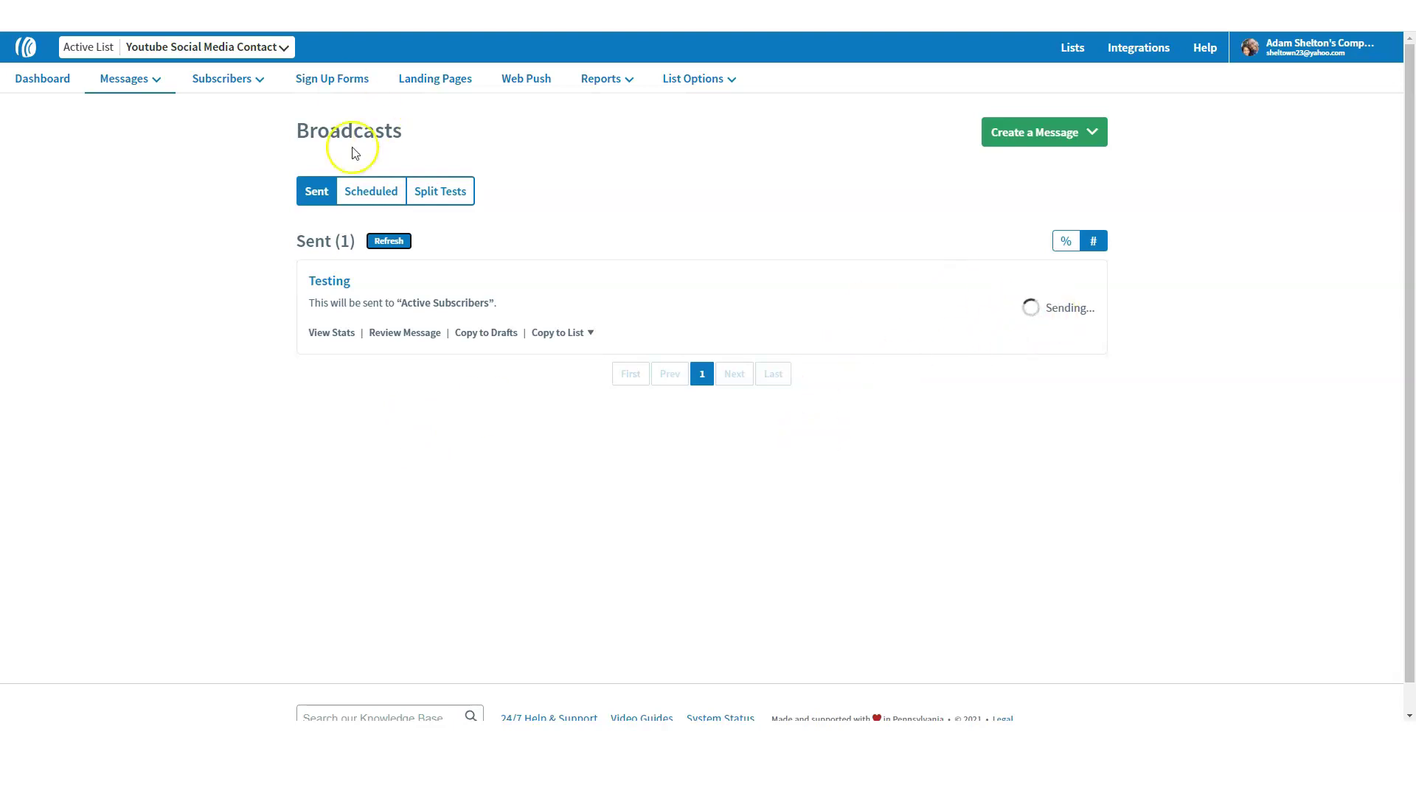
{"action": "left_click", "coordinate": [371, 195]}
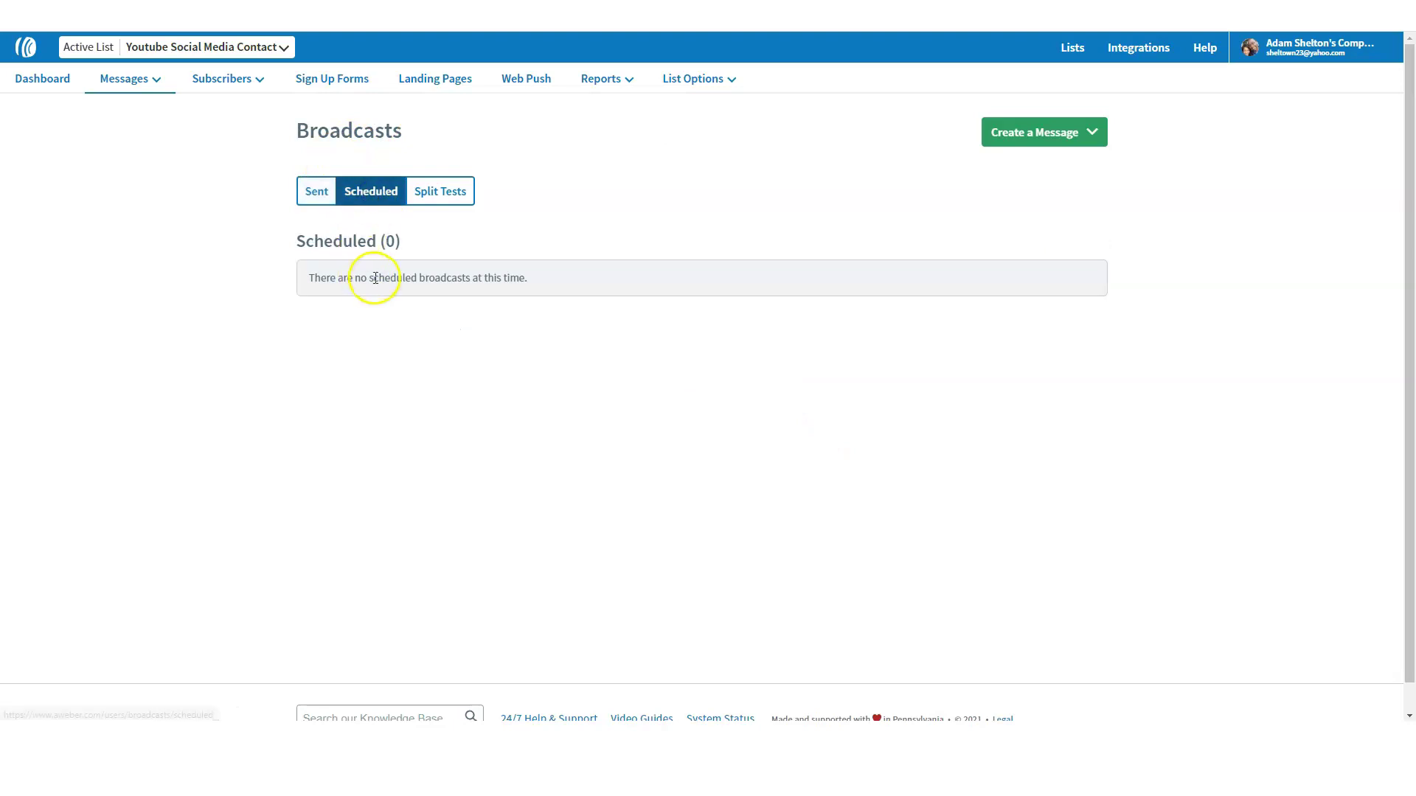
{"action": "left_click", "coordinate": [436, 197]}
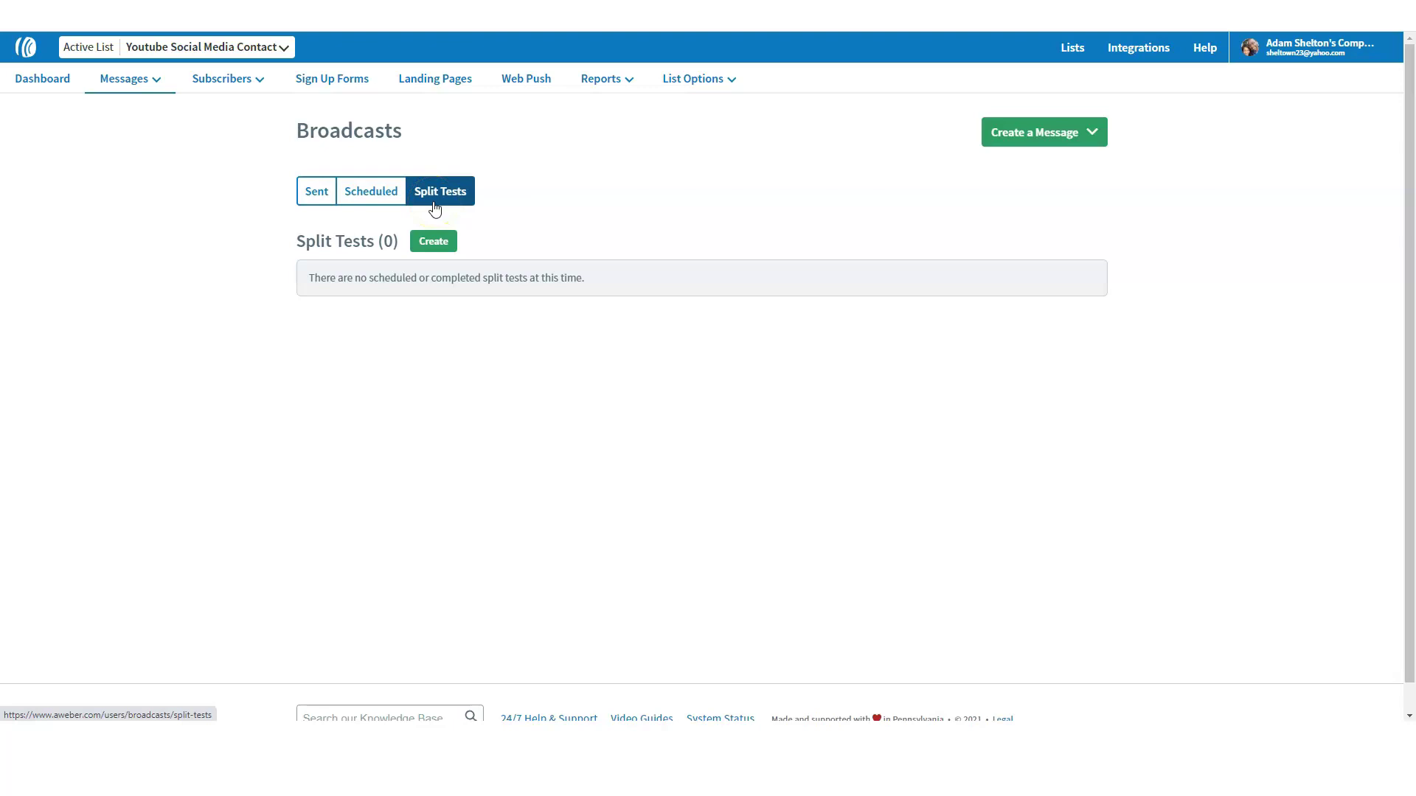
{"action": "left_click", "coordinate": [316, 191]}
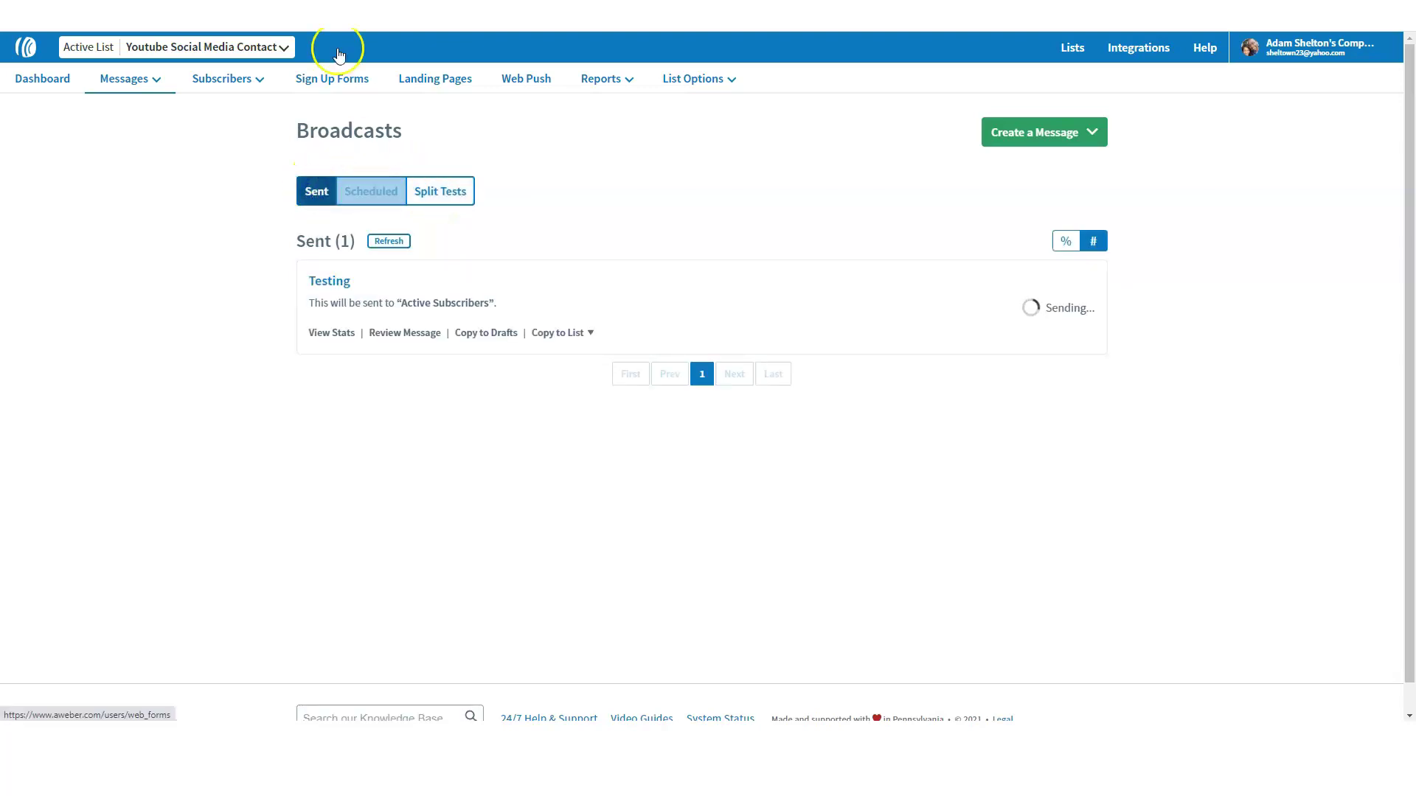
{"action": "mouse_move", "coordinate": [181, 86]}
{"action": "mouse_move", "coordinate": [135, 93]}
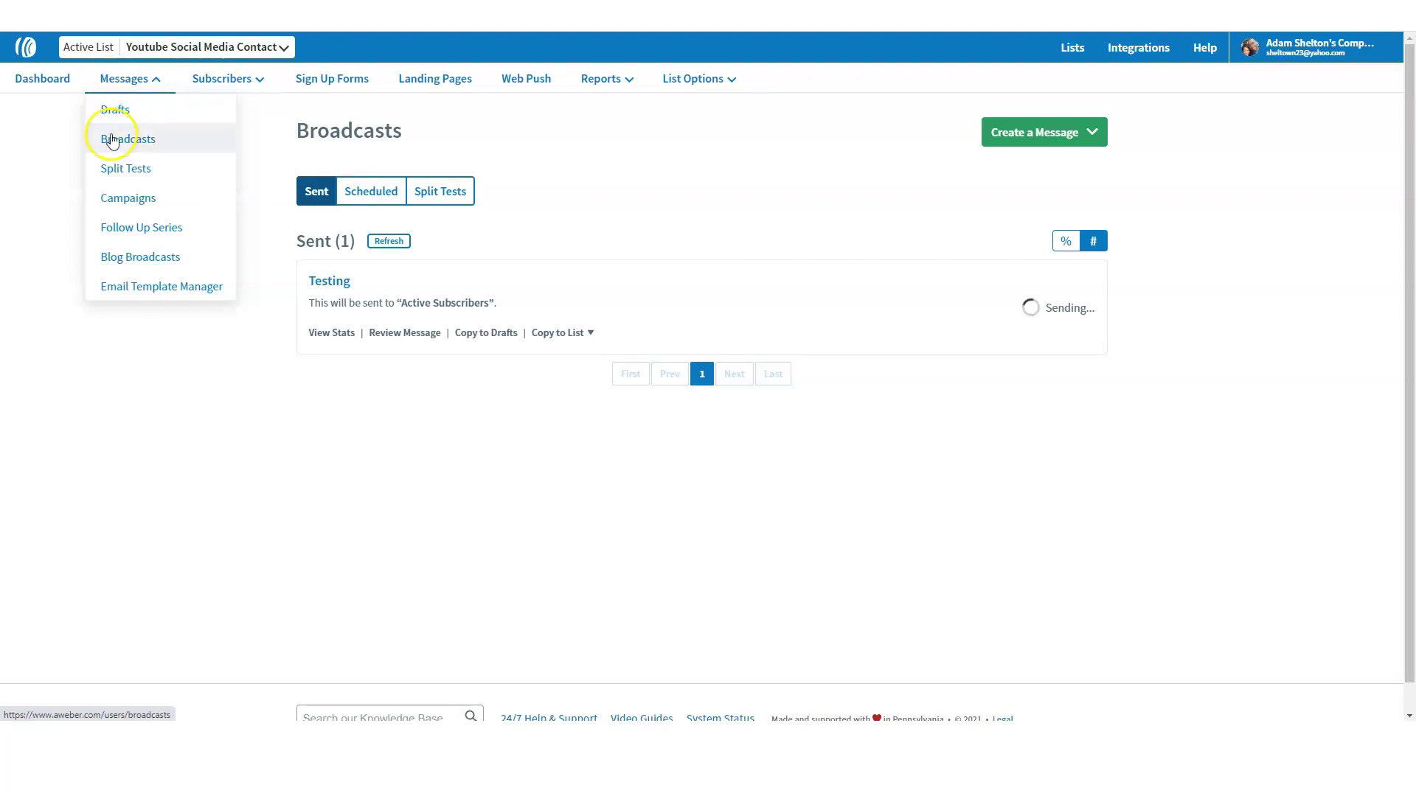
{"action": "left_click", "coordinate": [112, 140]}
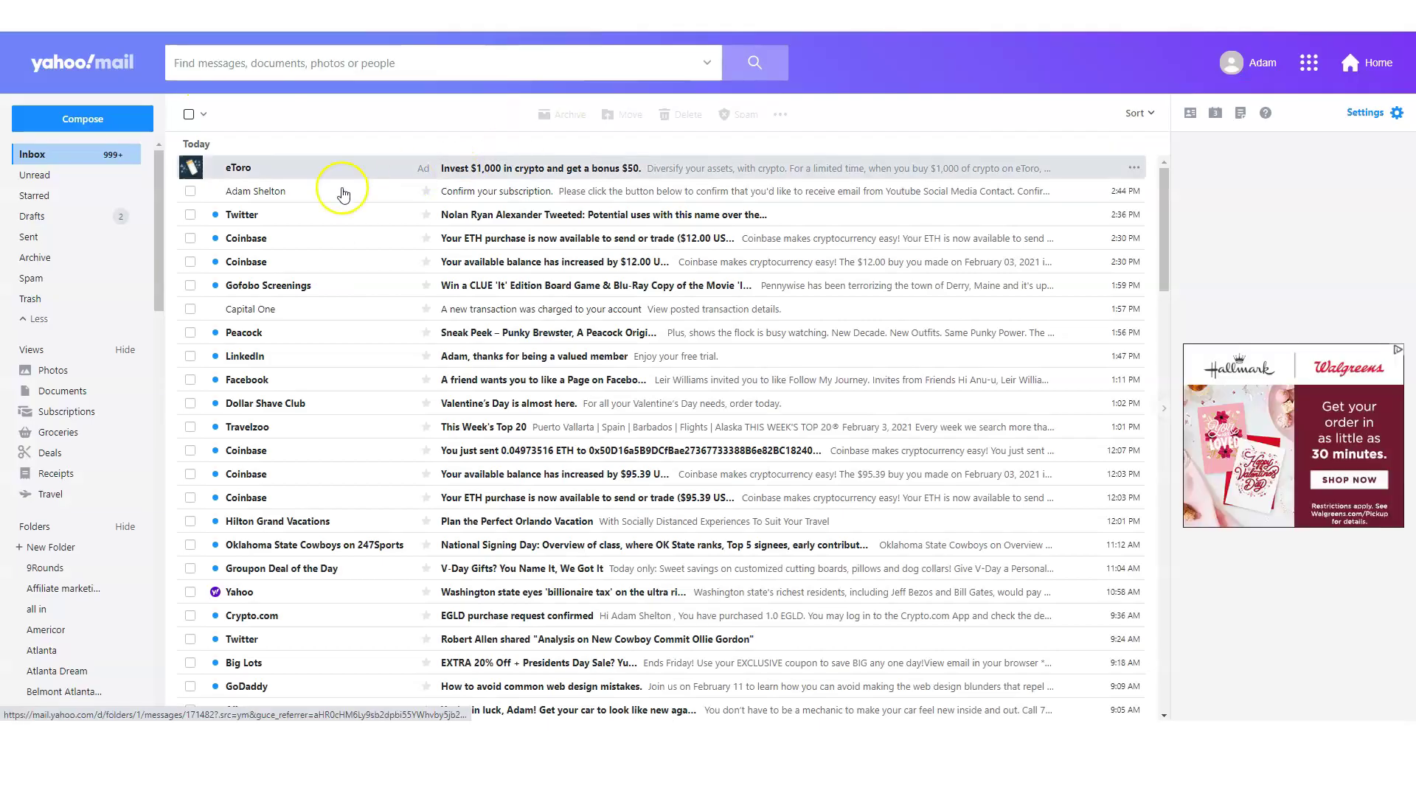
Reload Yahoo Mail and check Trash, Spam and the inbox for the Testing broadcast.
{"action": "right_click", "coordinate": [415, 113]}
{"action": "left_click", "coordinate": [483, 161]}
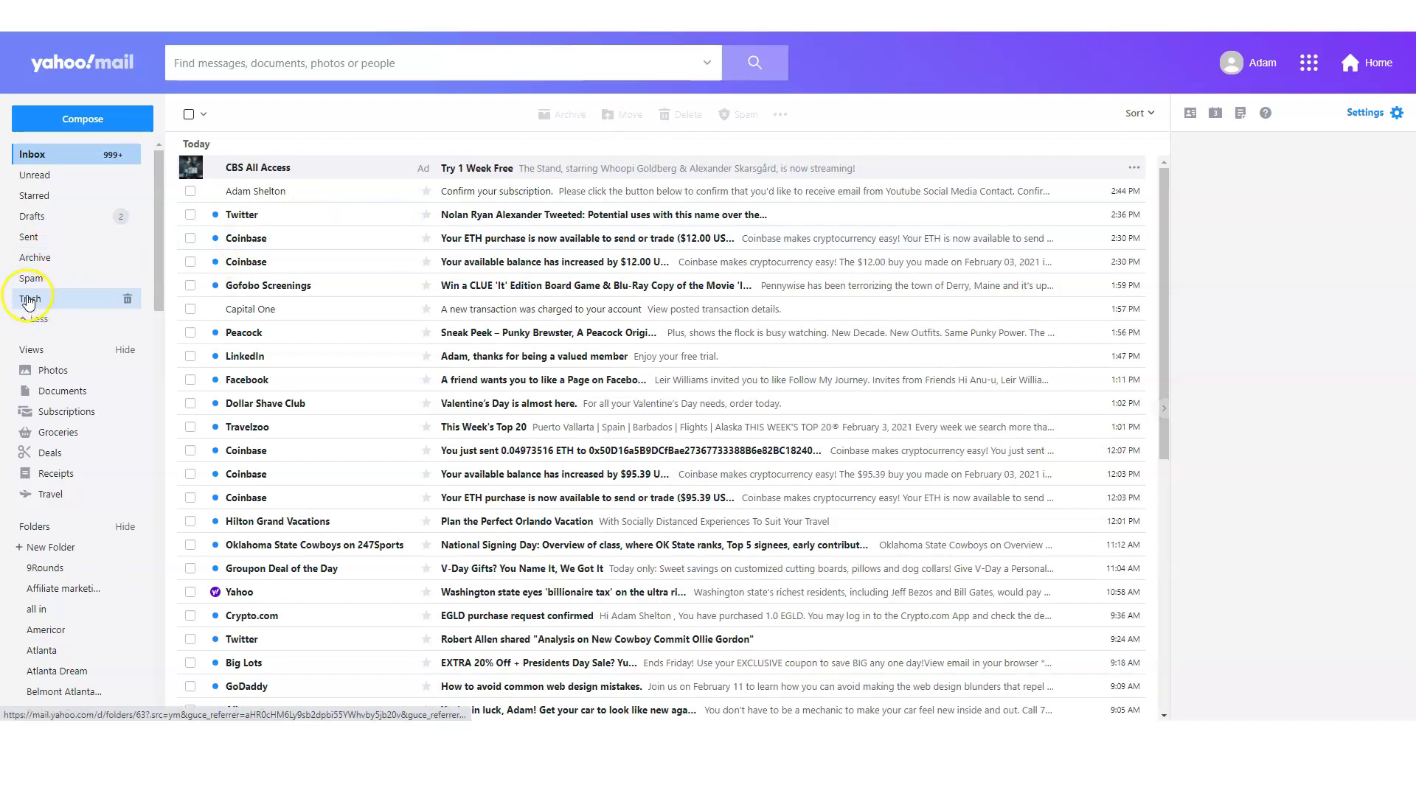
{"action": "left_click", "coordinate": [28, 299]}
{"action": "left_click", "coordinate": [30, 277]}
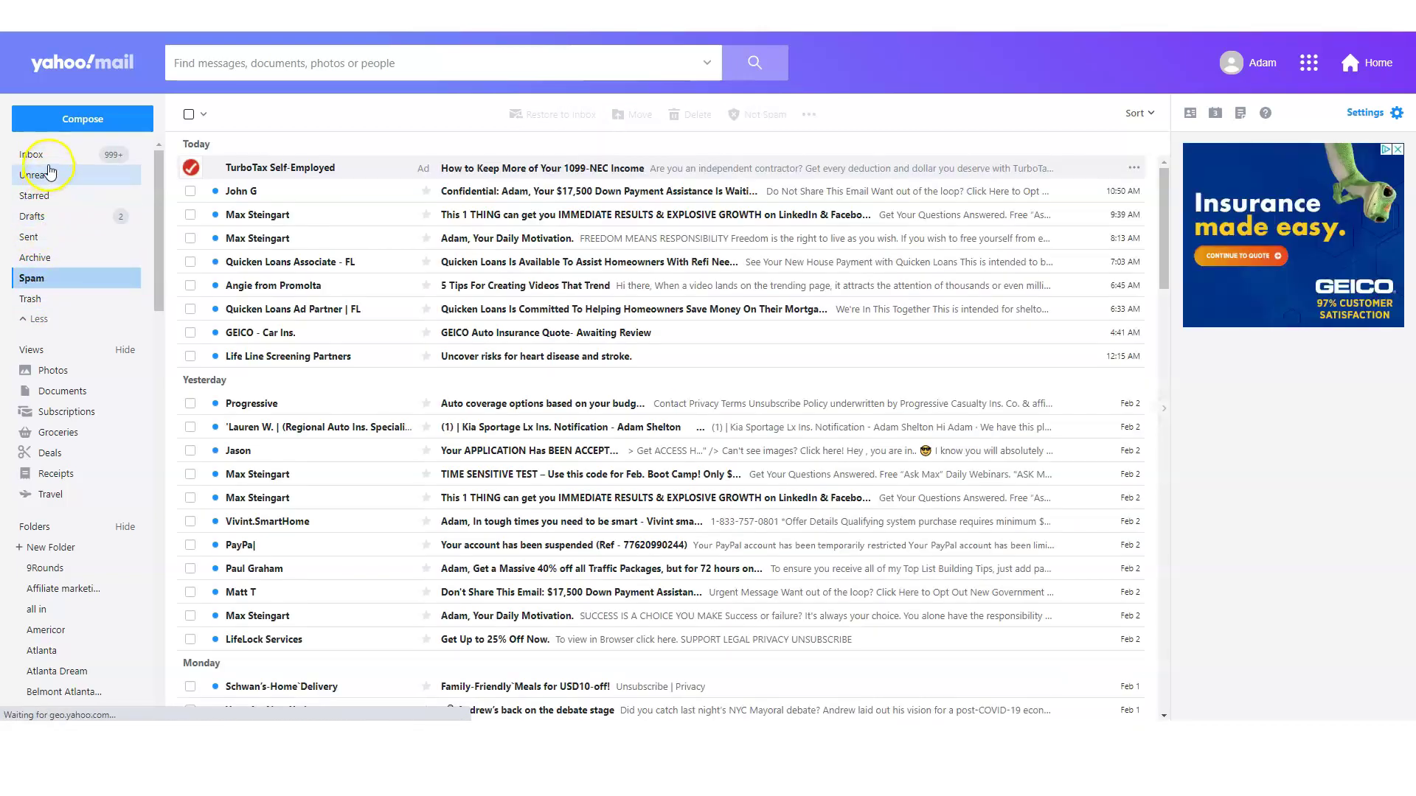
{"action": "left_click", "coordinate": [48, 155]}
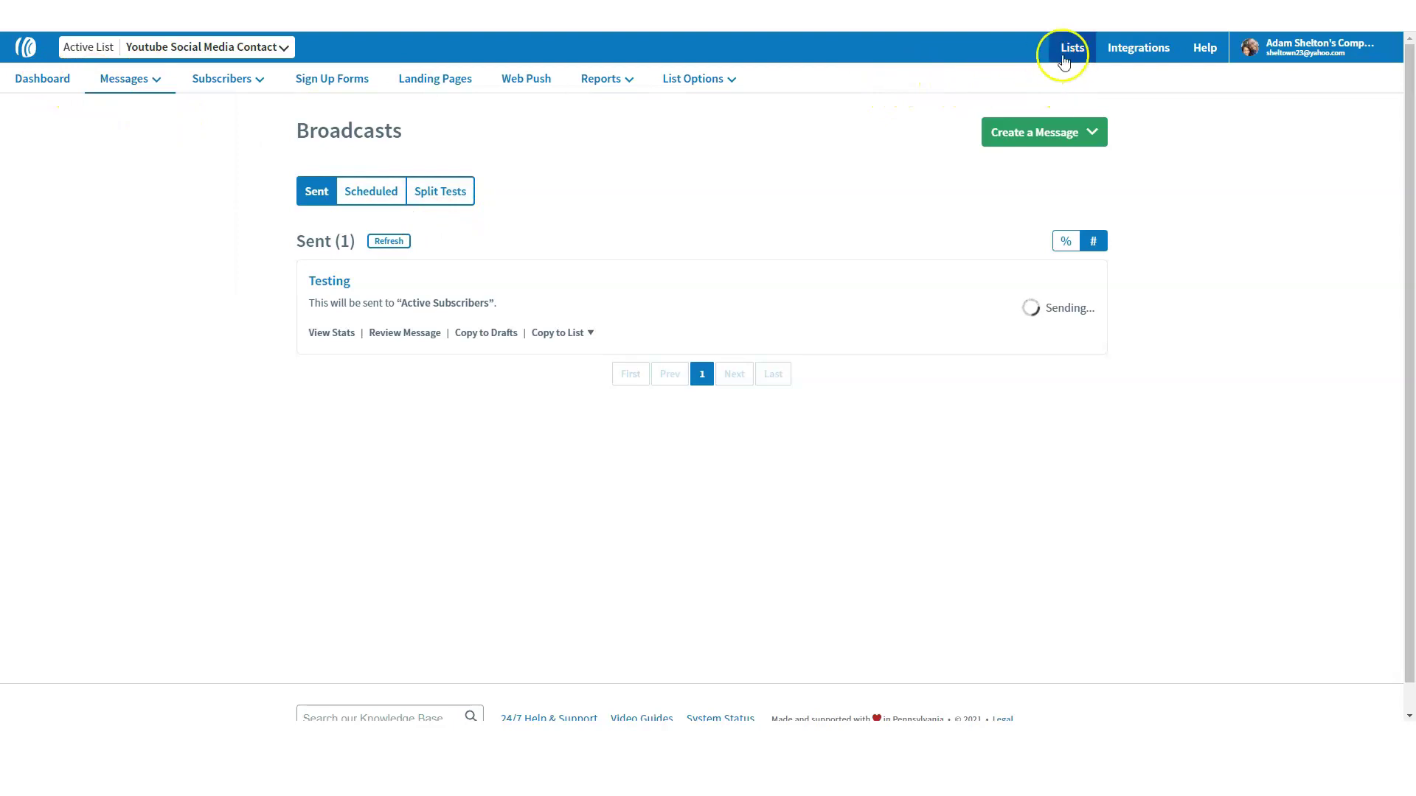
Open the Lists overview and the Youtube Social Media Contact list's settings.
{"action": "left_click", "coordinate": [1092, 47]}
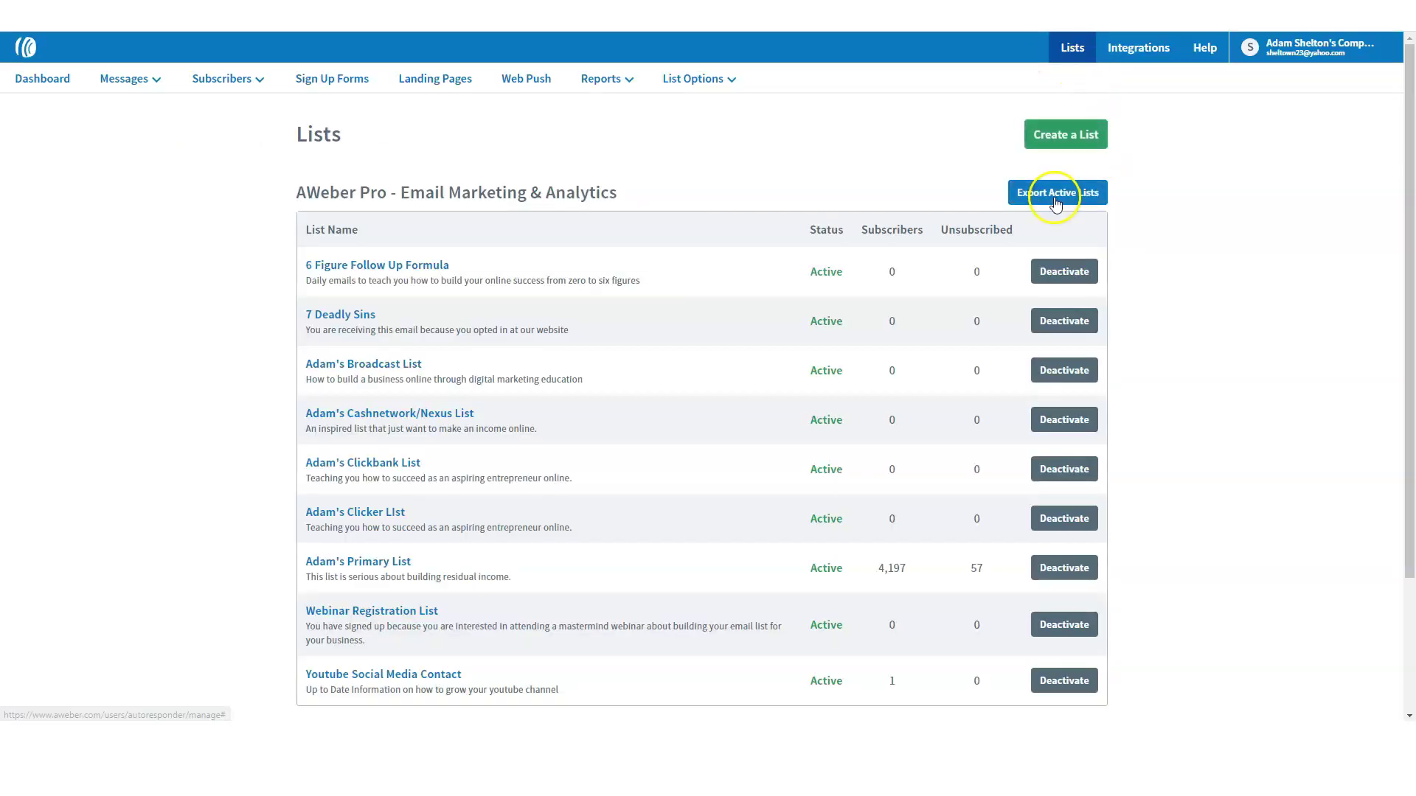
{"action": "scroll", "coordinate": [1105, 150], "scroll_direction": "down", "scroll_amount": 3}
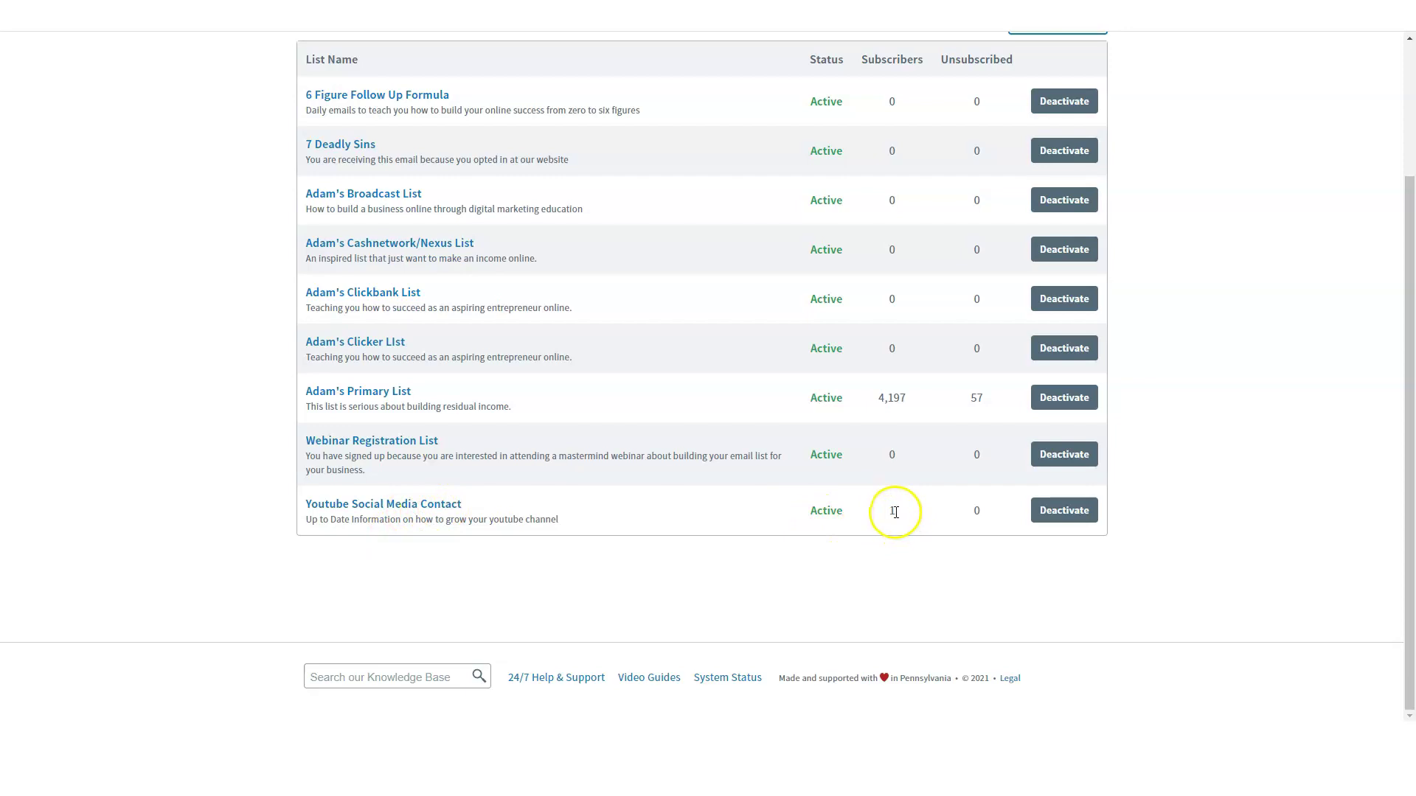
{"action": "left_click", "coordinate": [423, 508]}
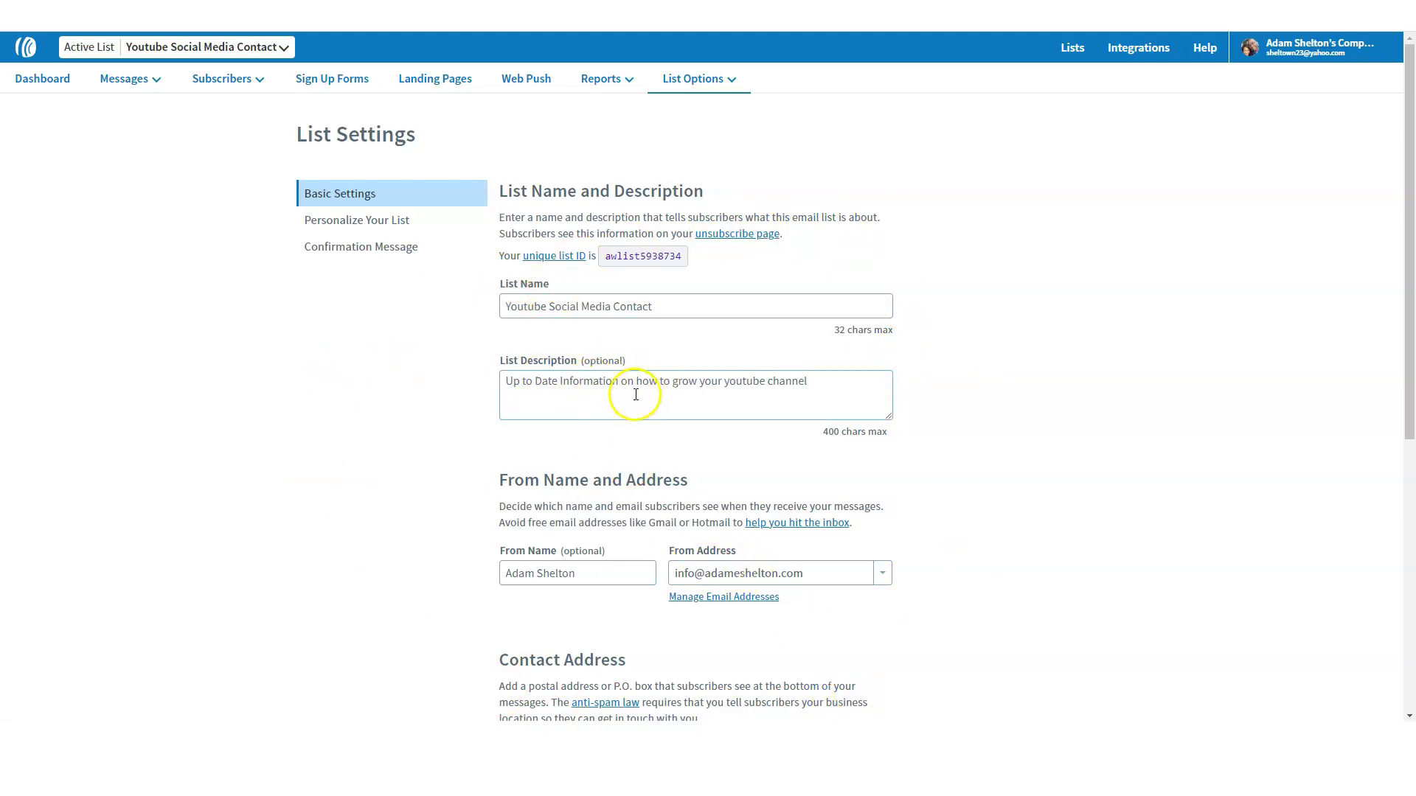
Review the list's Basic Settings and its Personalize Your List company details.
{"action": "scroll", "coordinate": [636, 398], "scroll_direction": "down", "scroll_amount": 2}
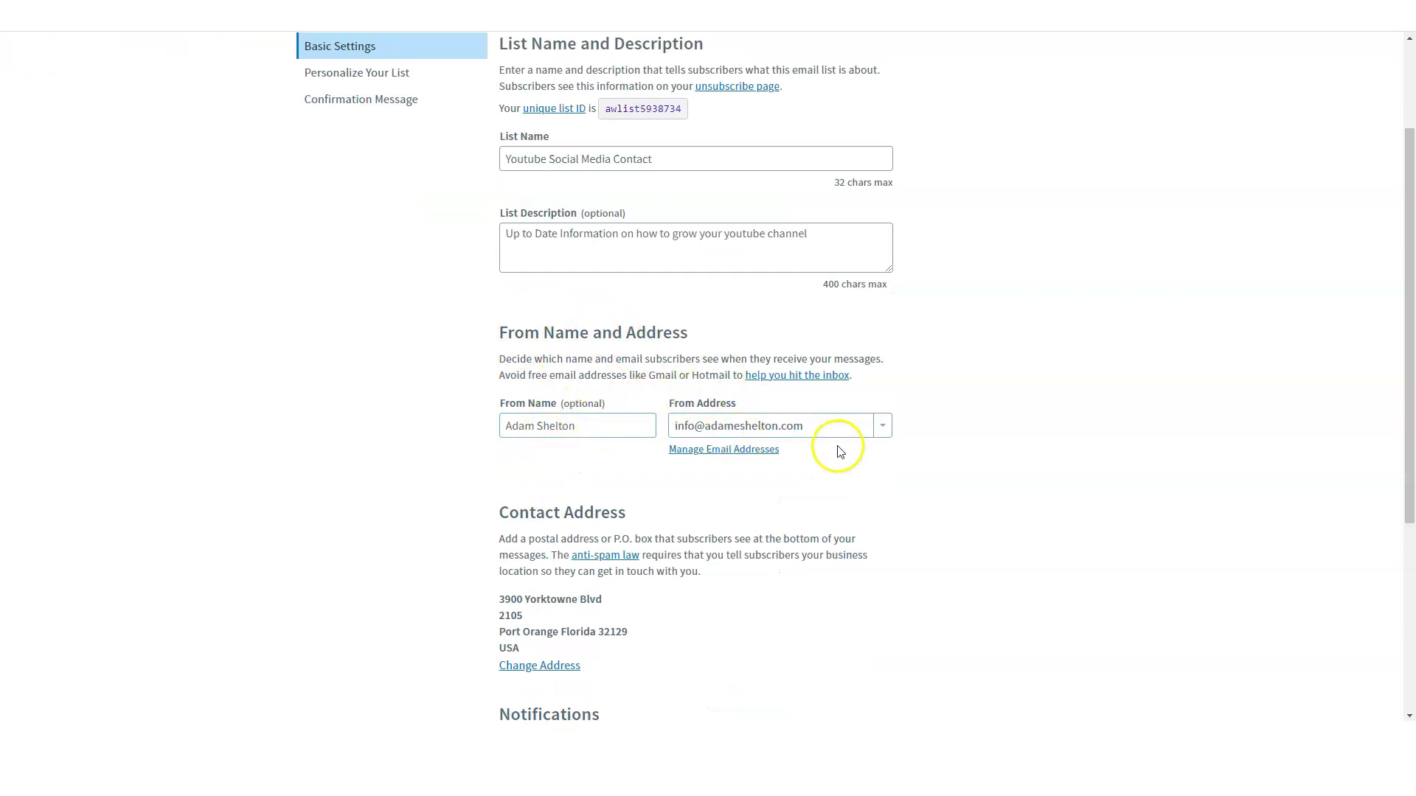
{"action": "scroll", "coordinate": [861, 421], "scroll_direction": "down", "scroll_amount": 1}
{"action": "scroll", "coordinate": [861, 420], "scroll_direction": "down", "scroll_amount": 4}
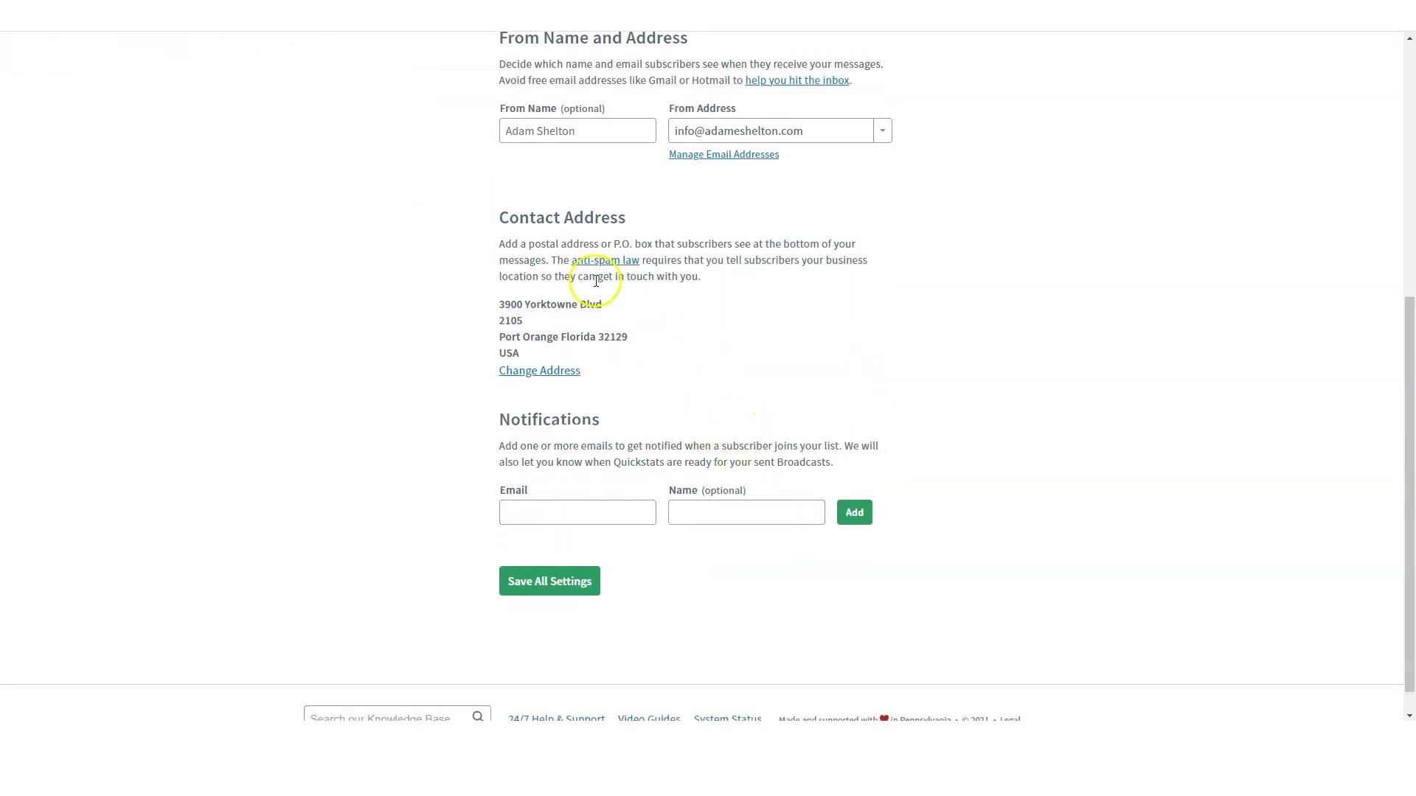
{"action": "left_click", "coordinate": [547, 511]}
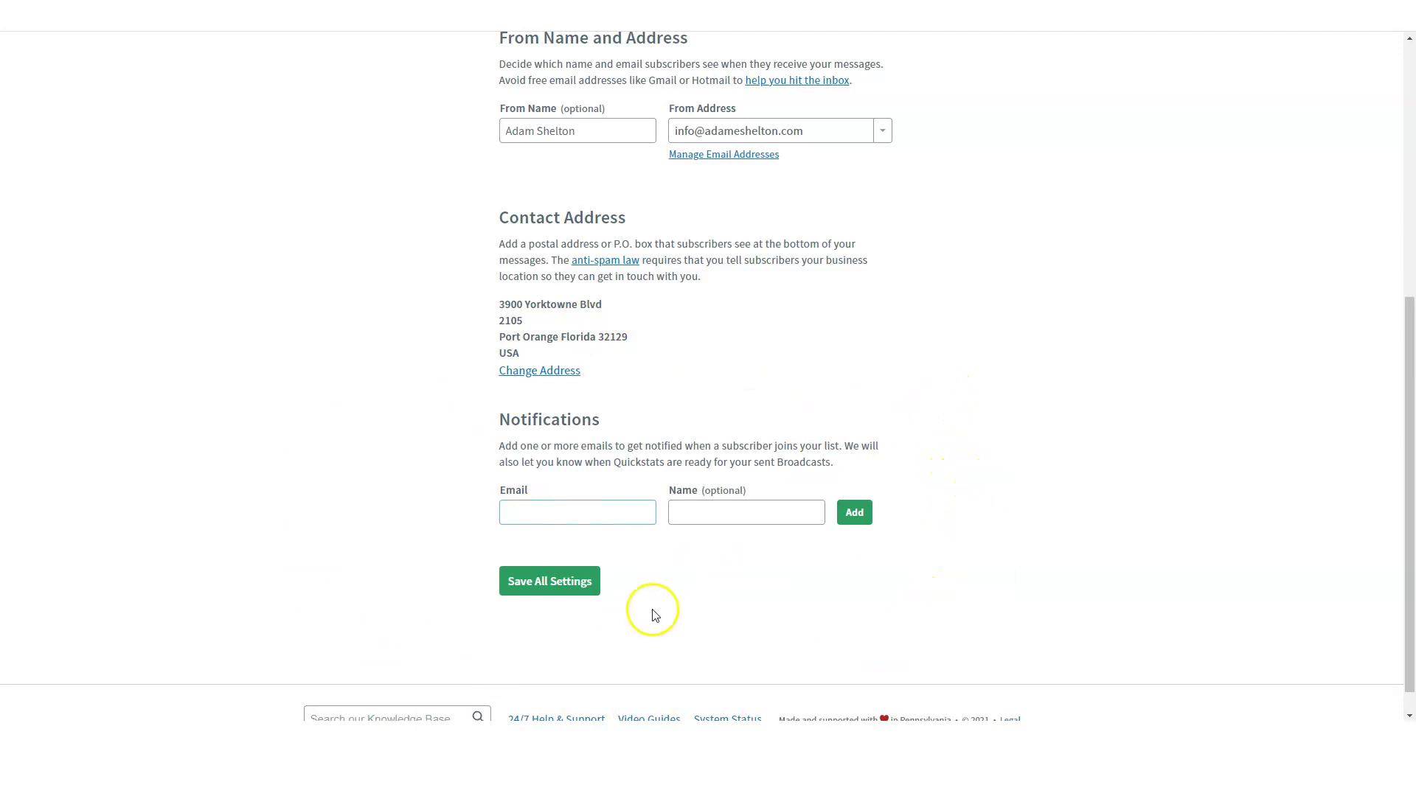
{"action": "scroll", "coordinate": [648, 607], "scroll_direction": "up", "scroll_amount": 6}
{"action": "left_click", "coordinate": [357, 220]}
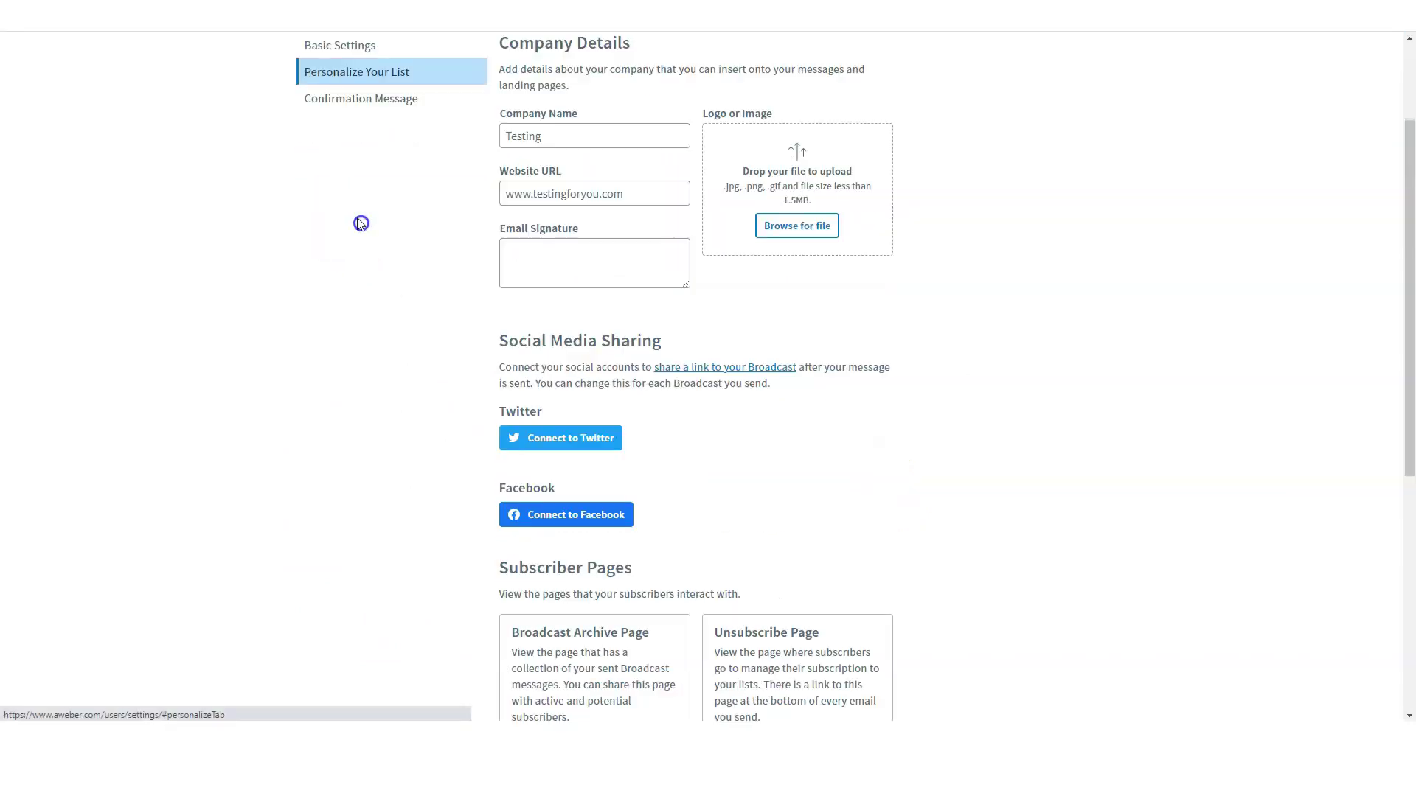
{"action": "scroll", "coordinate": [848, 369], "scroll_direction": "up", "scroll_amount": 2}
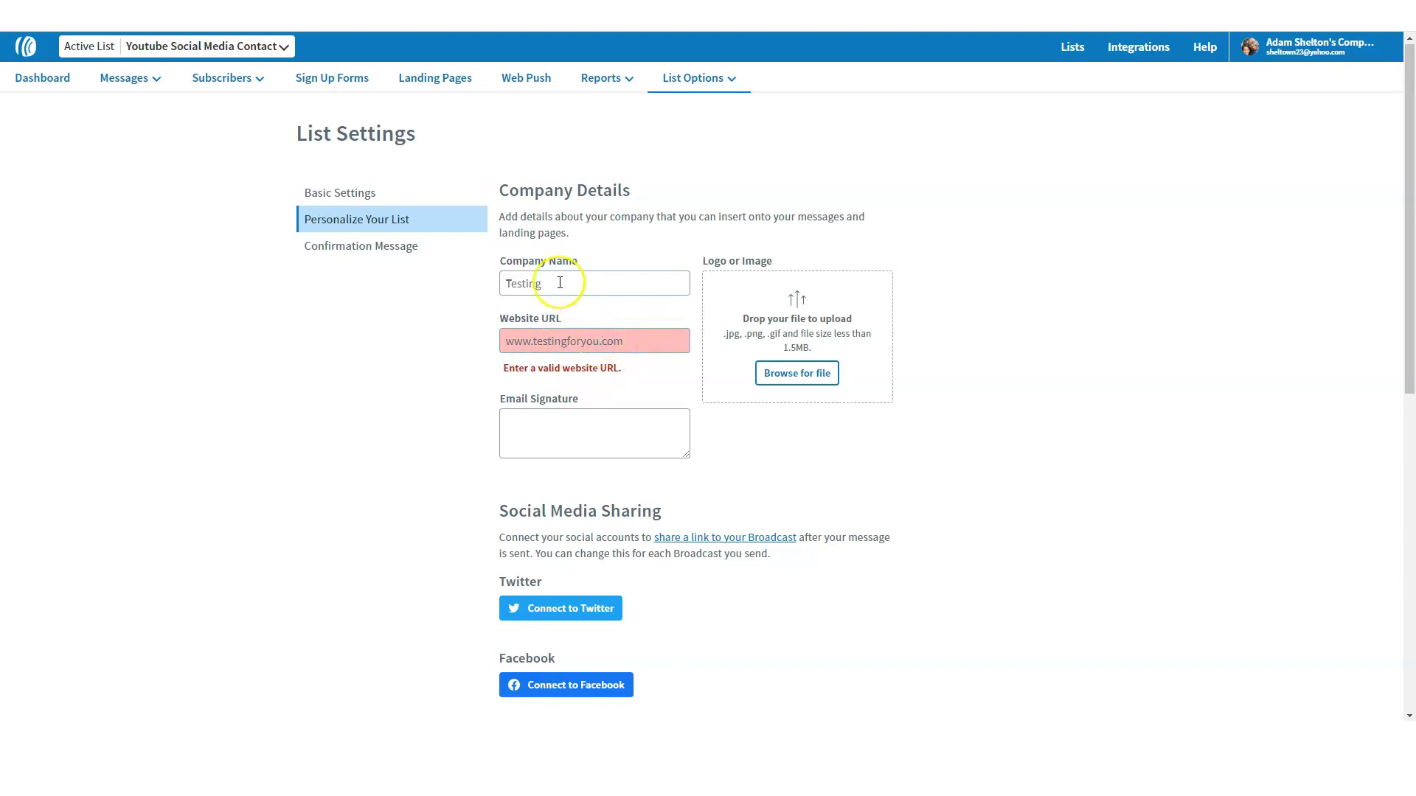
{"action": "left_click", "coordinate": [770, 446]}
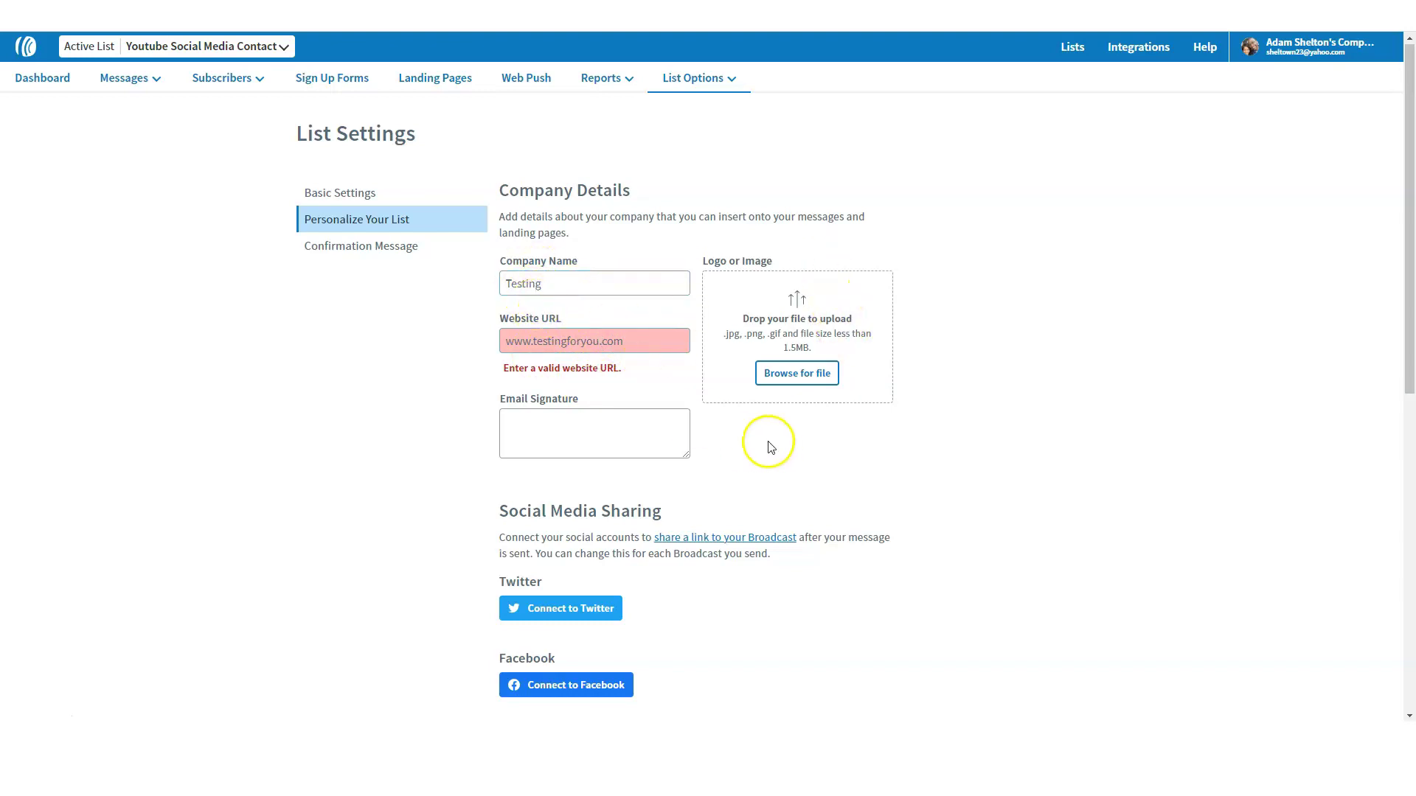
Show the Confirmation Message settings, then open the received Testing email in Yahoo Mail.
{"action": "scroll", "coordinate": [770, 446], "scroll_direction": "down", "scroll_amount": 4}
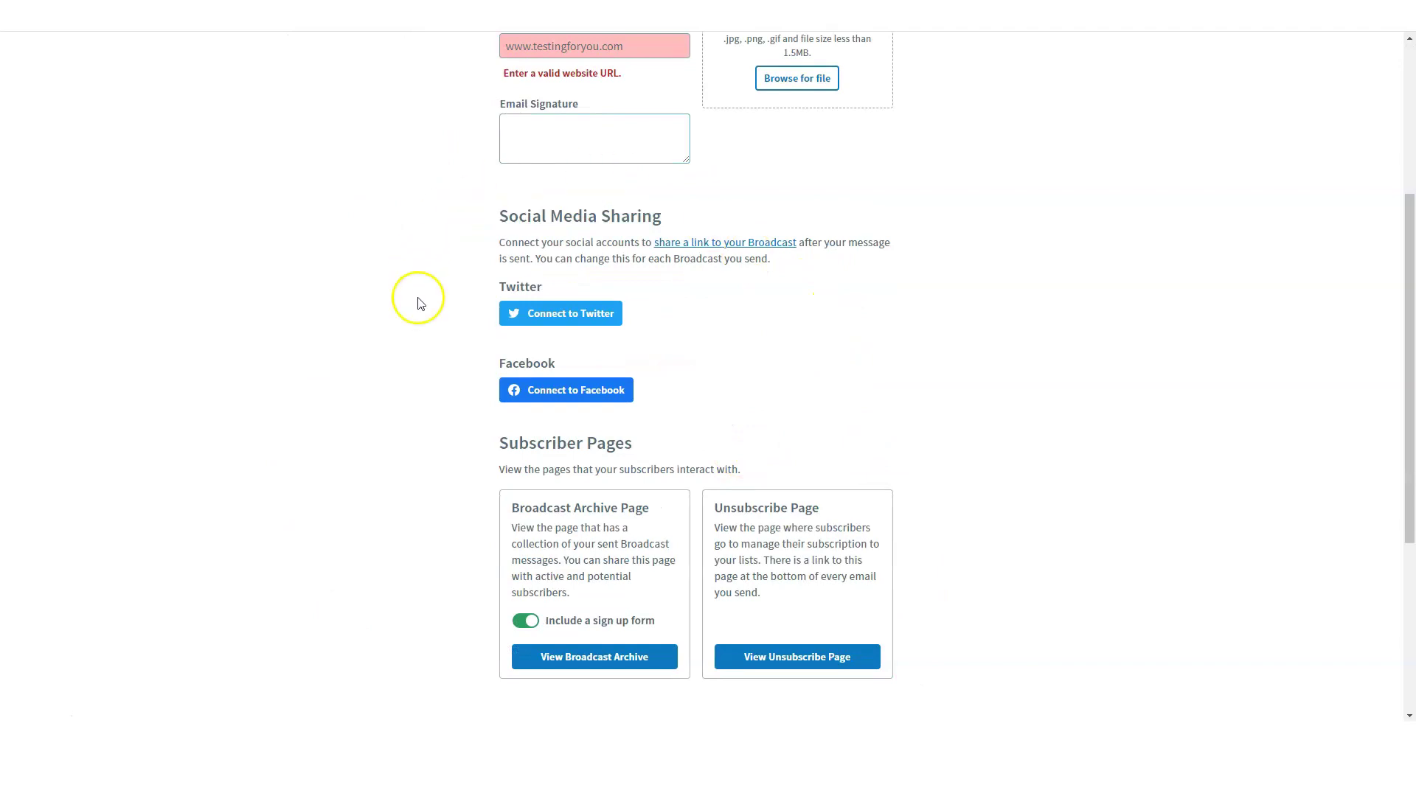
{"action": "scroll", "coordinate": [405, 291], "scroll_direction": "up", "scroll_amount": 4}
{"action": "left_click", "coordinate": [347, 247]}
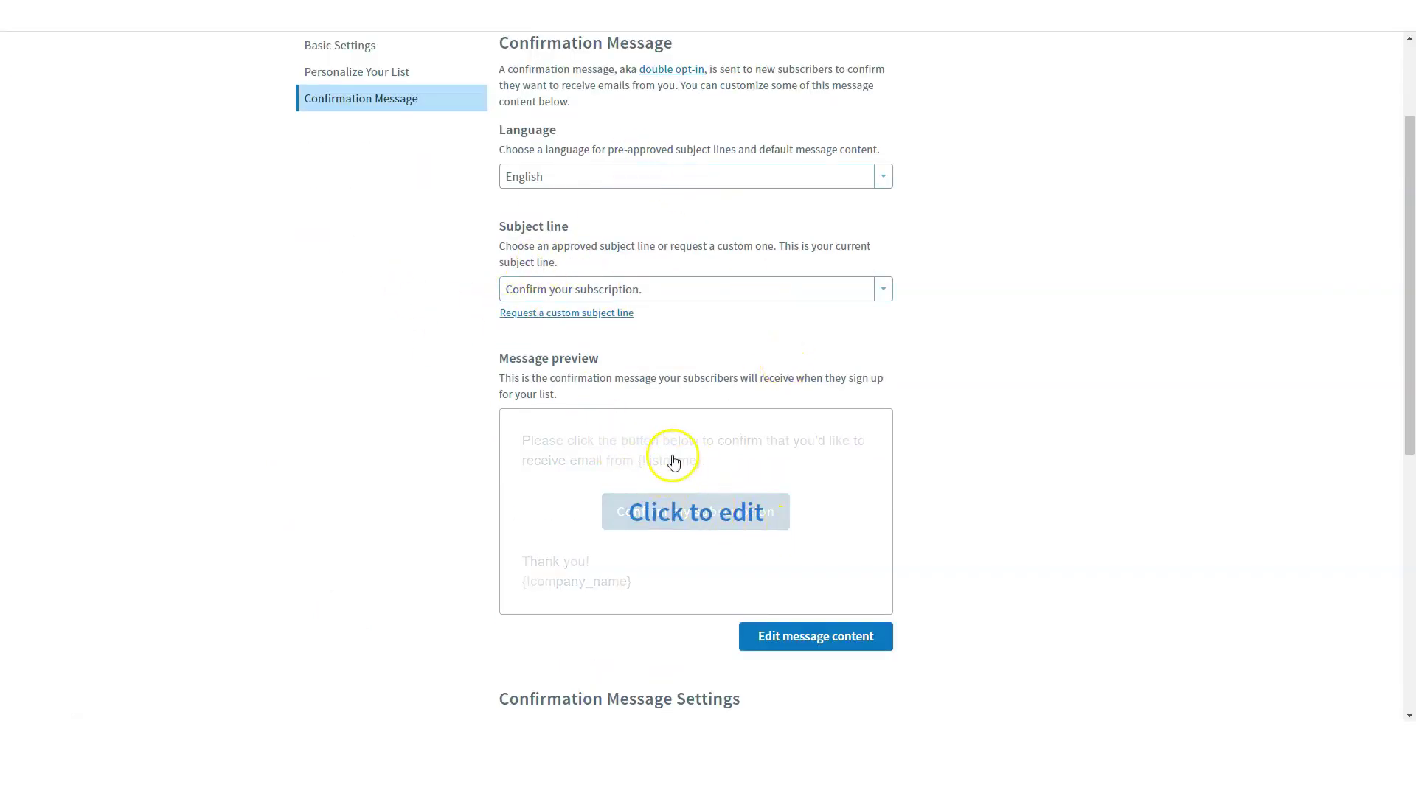
{"action": "scroll", "coordinate": [885, 398], "scroll_direction": "up", "scroll_amount": 2}
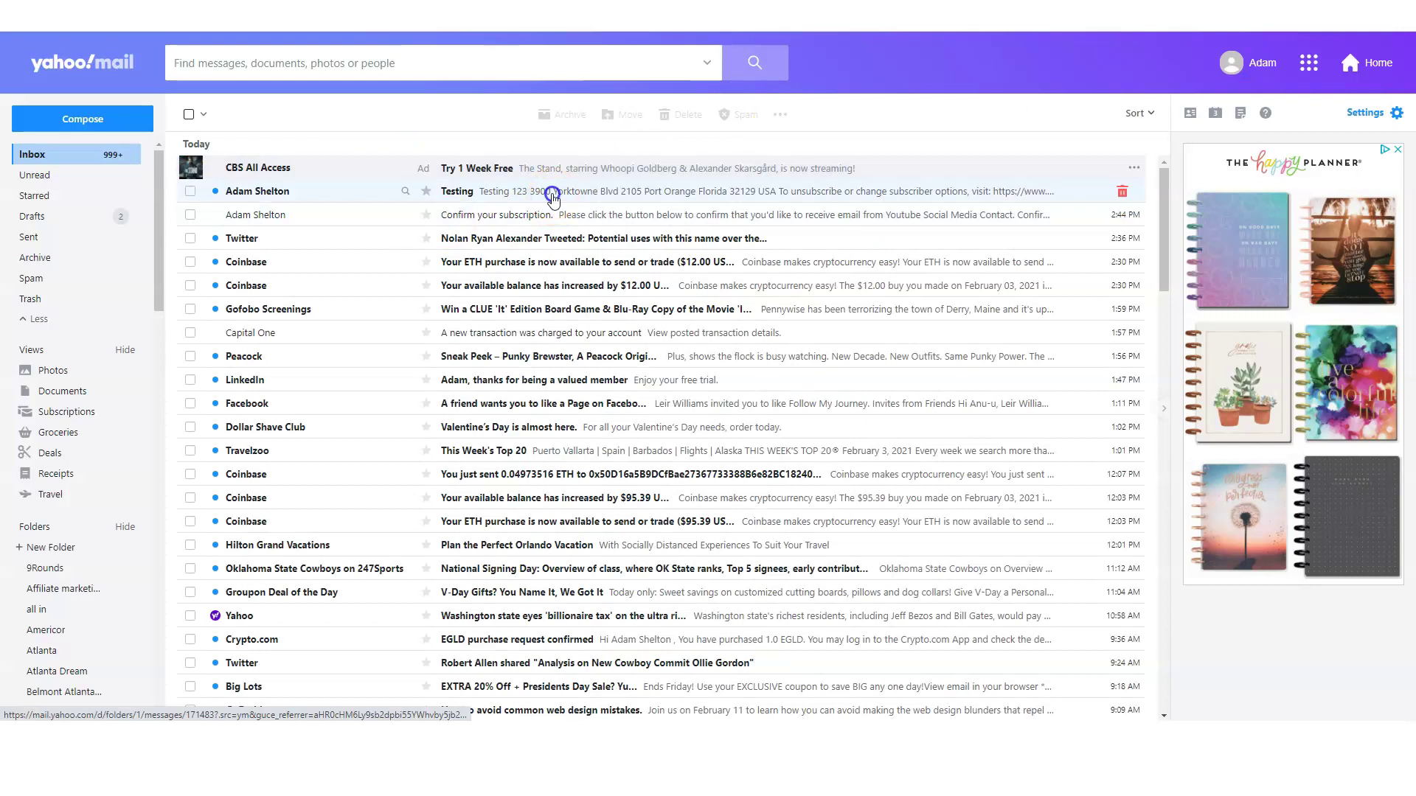
{"action": "left_click", "coordinate": [553, 197]}
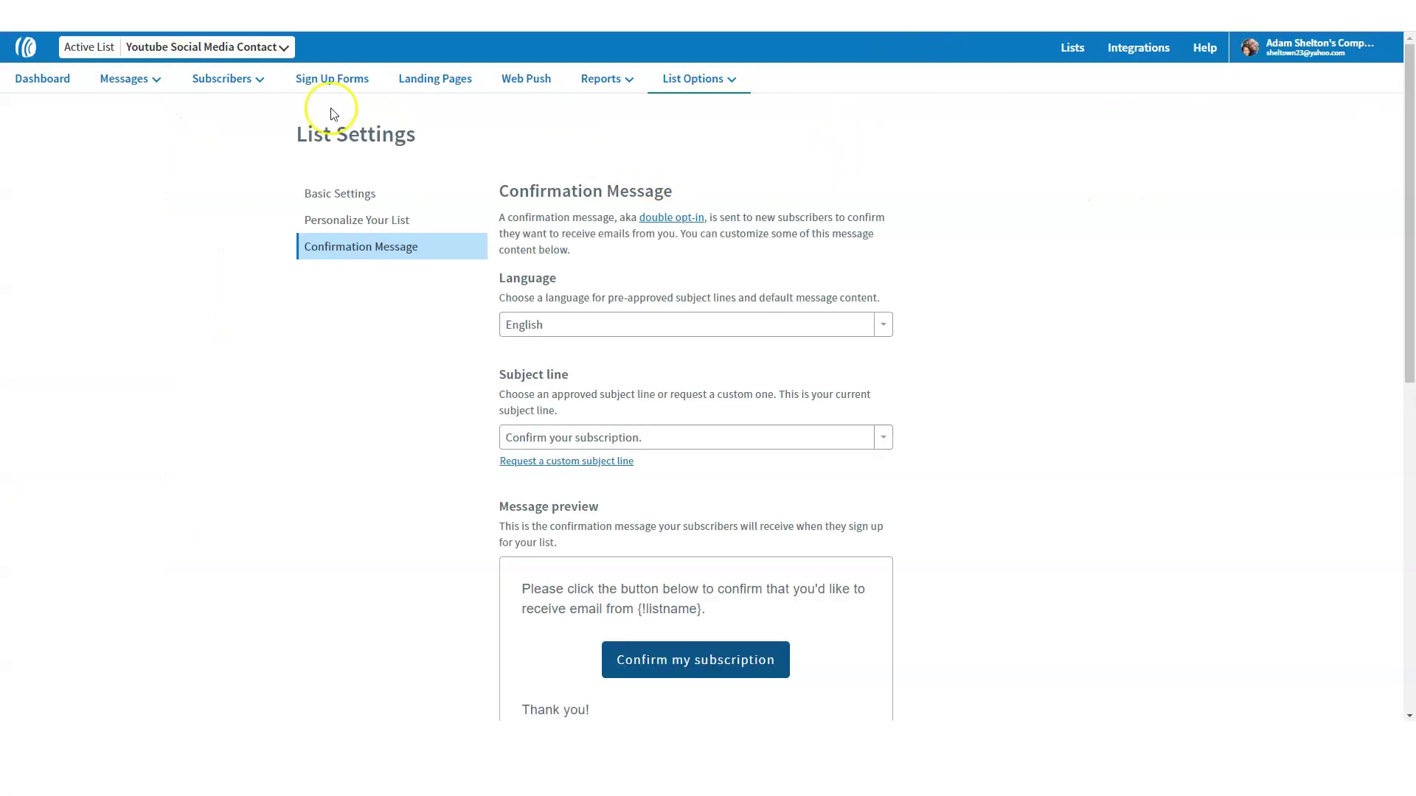
Open Messages > Broadcasts to see Testing sent to 1 subscriber with 0 opens.
{"action": "mouse_move", "coordinate": [150, 95]}
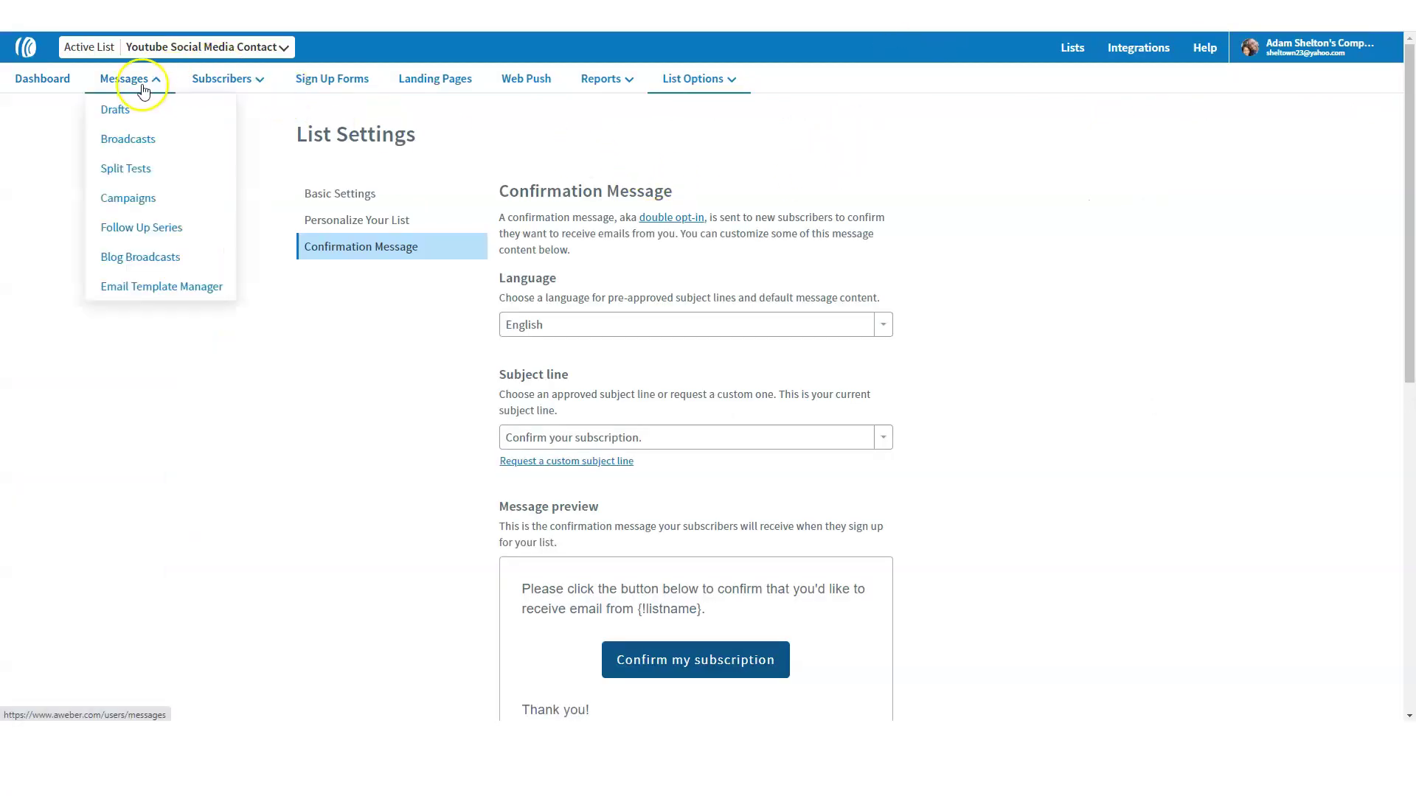
{"action": "left_click", "coordinate": [128, 139]}
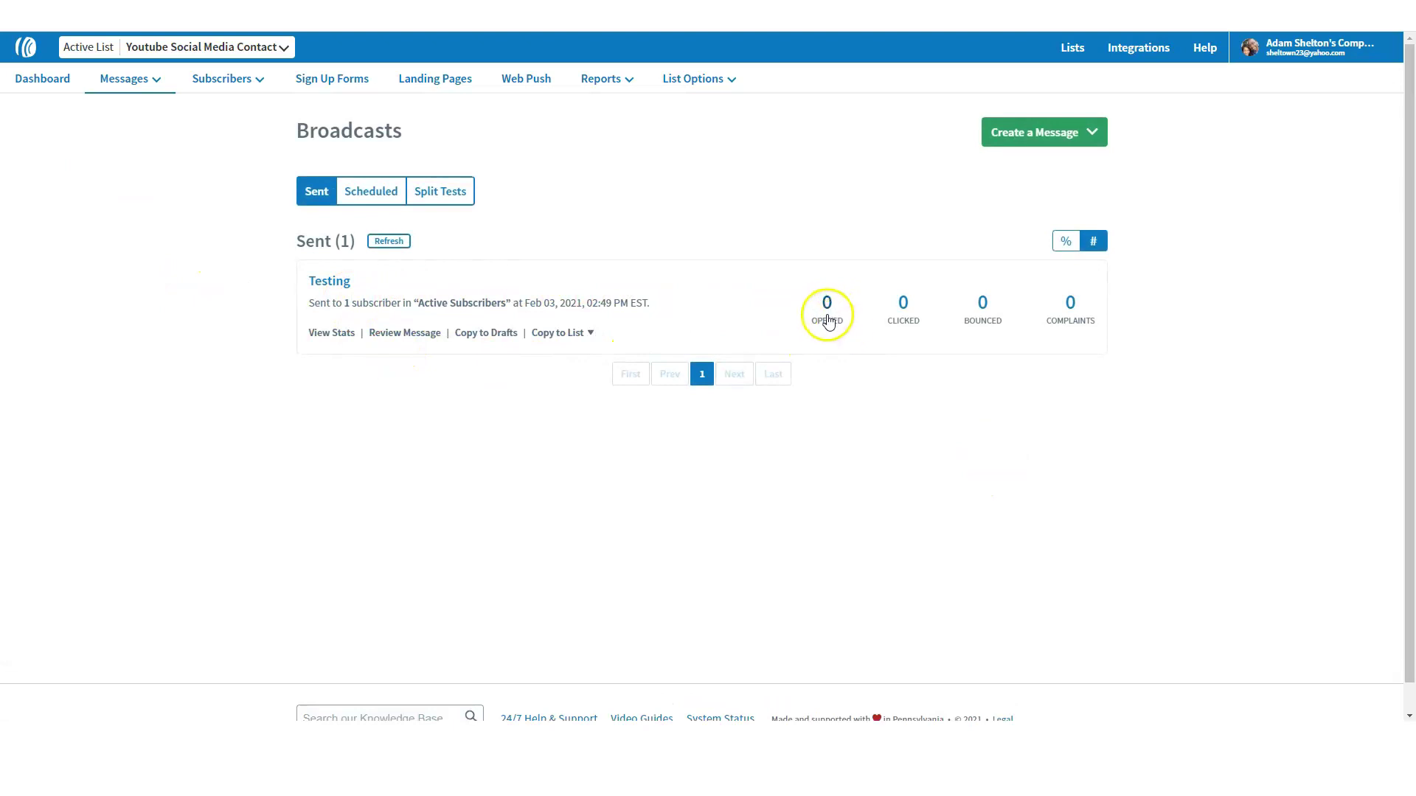
{"action": "right_click", "coordinate": [906, 415]}
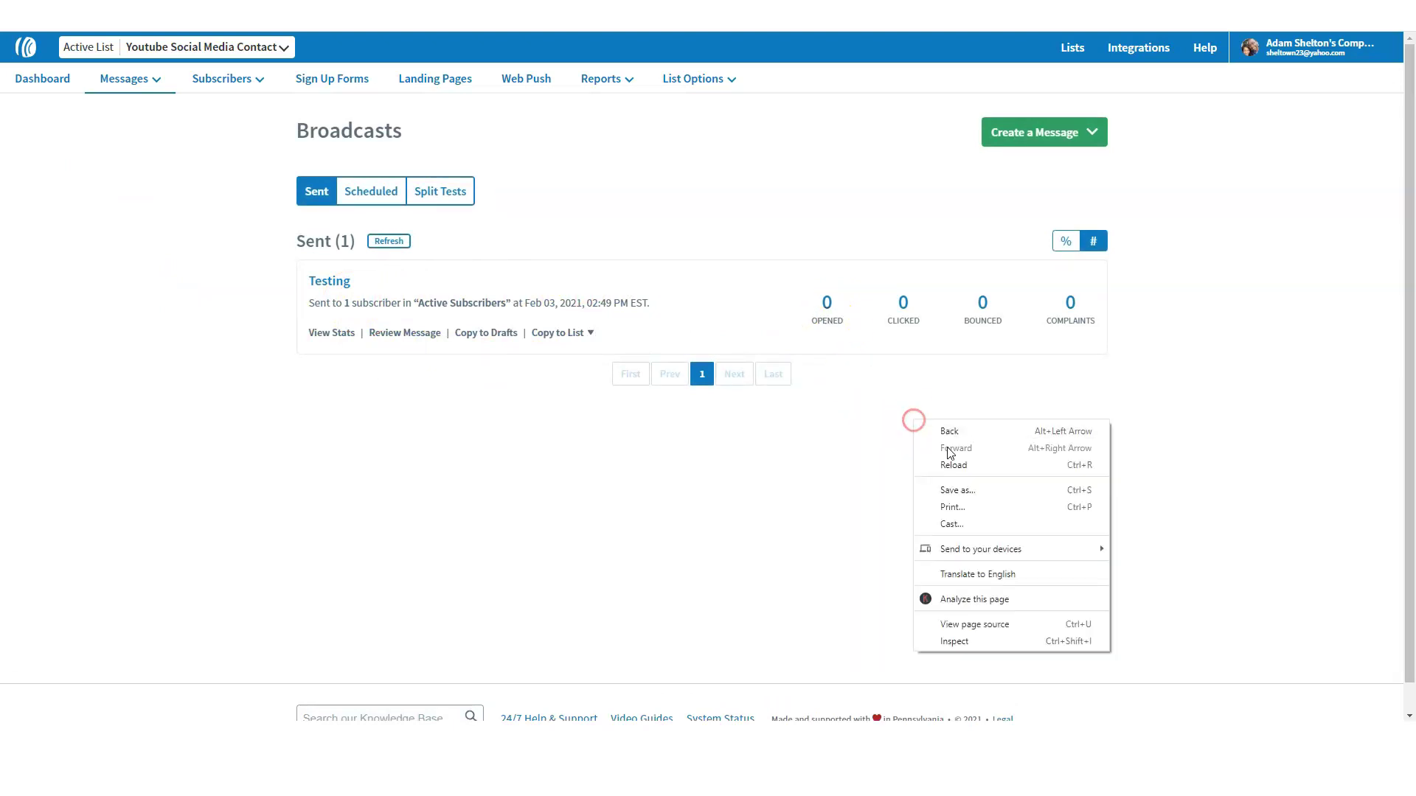
Return Yahoo Mail to the inbox and reload AWeber's broadcast stats for Testing.
{"action": "left_click", "coordinate": [954, 459]}
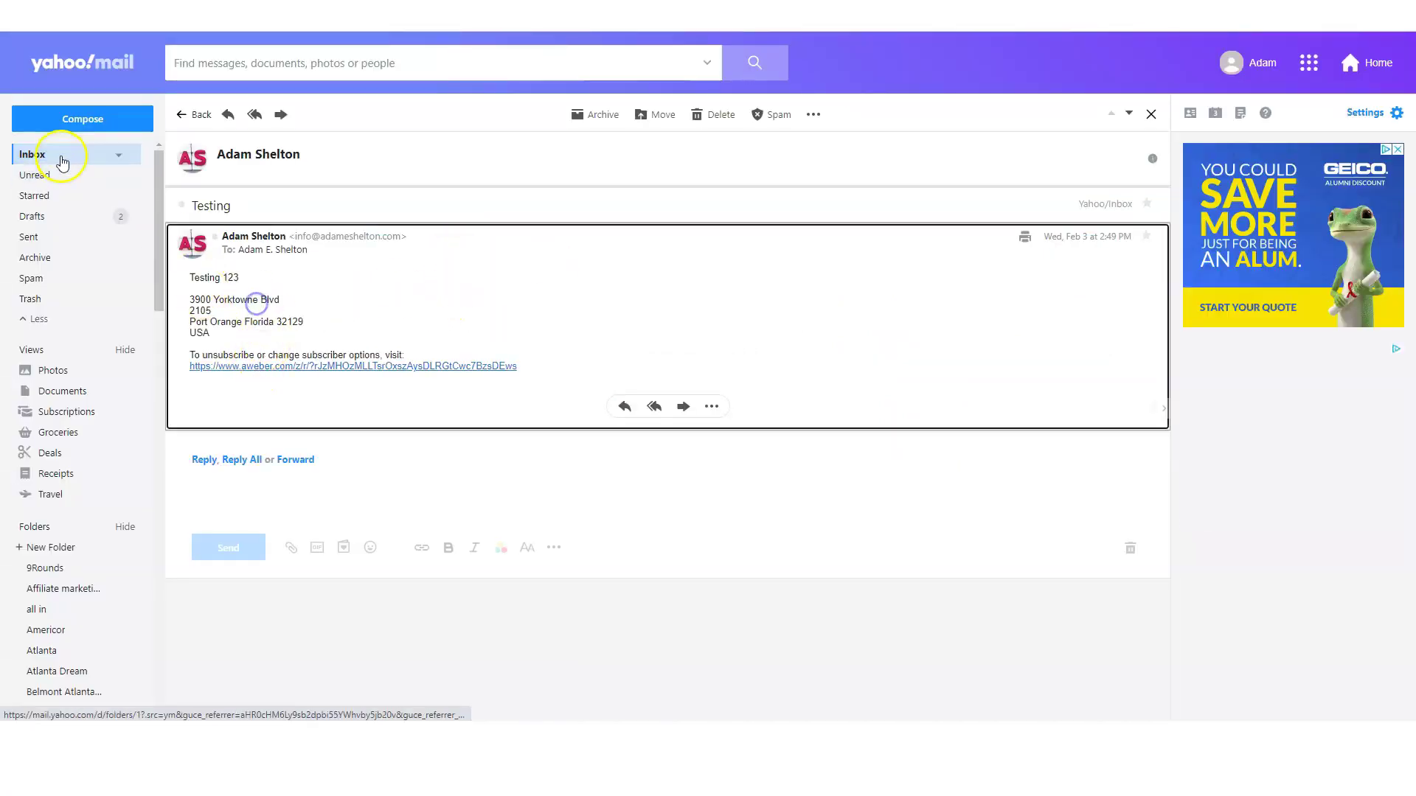
{"action": "left_click", "coordinate": [46, 152]}
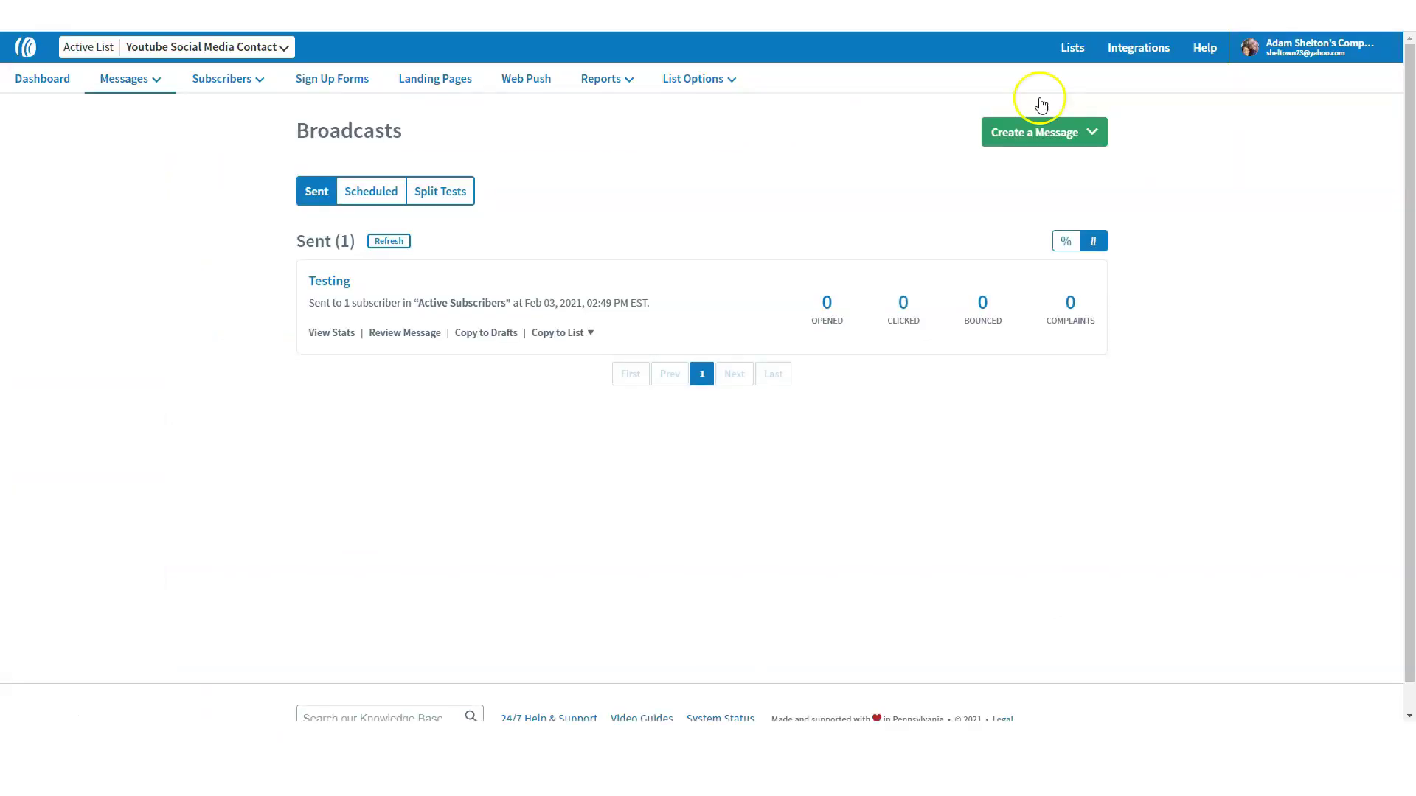
{"action": "right_click", "coordinate": [798, 470]}
{"action": "left_click", "coordinate": [826, 515]}
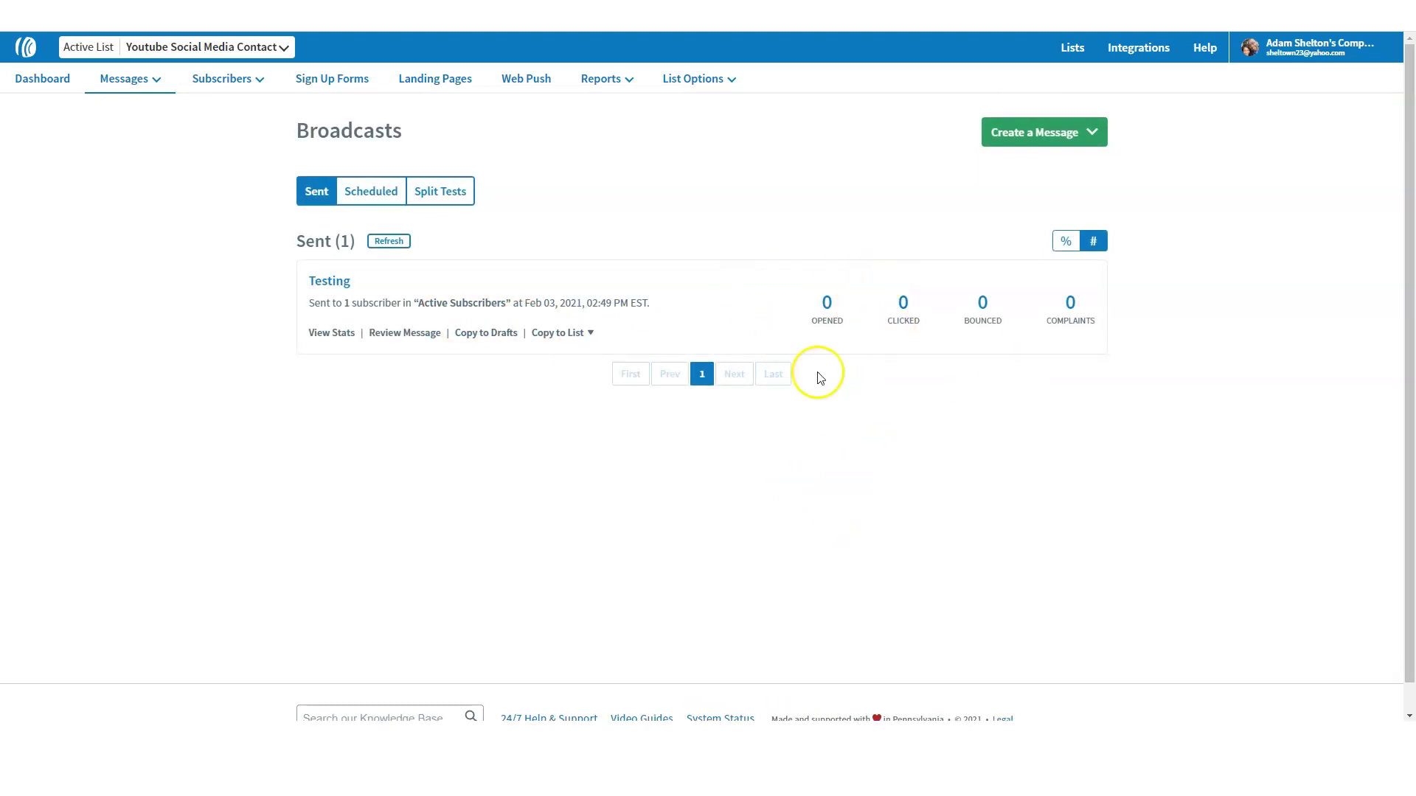
Open the Testing broadcast's stats and check the total sent count of 1 and 0 opens.
{"action": "left_click", "coordinate": [329, 337]}
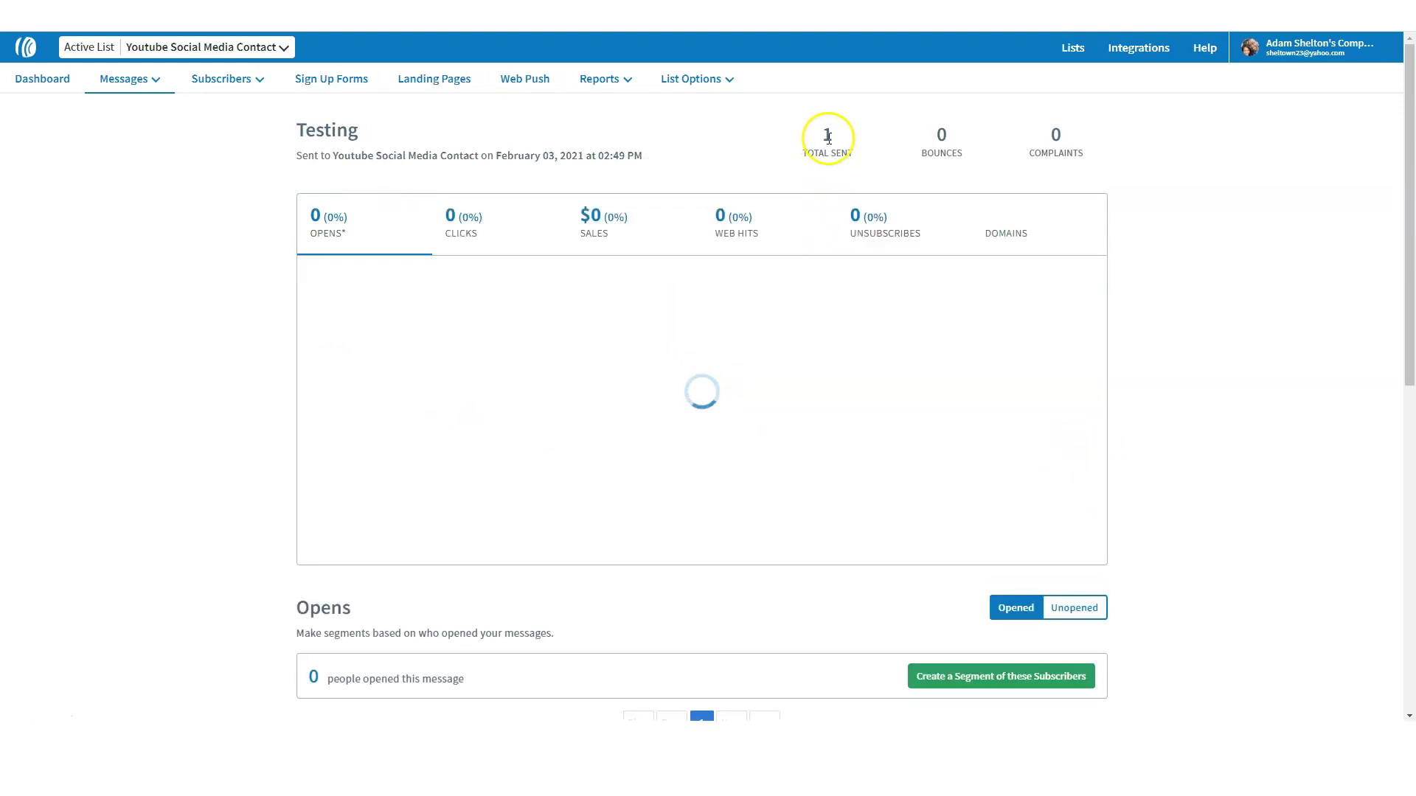
{"action": "double_click", "coordinate": [853, 133]}
{"action": "scroll", "coordinate": [1151, 361], "scroll_direction": "down", "scroll_amount": 4}
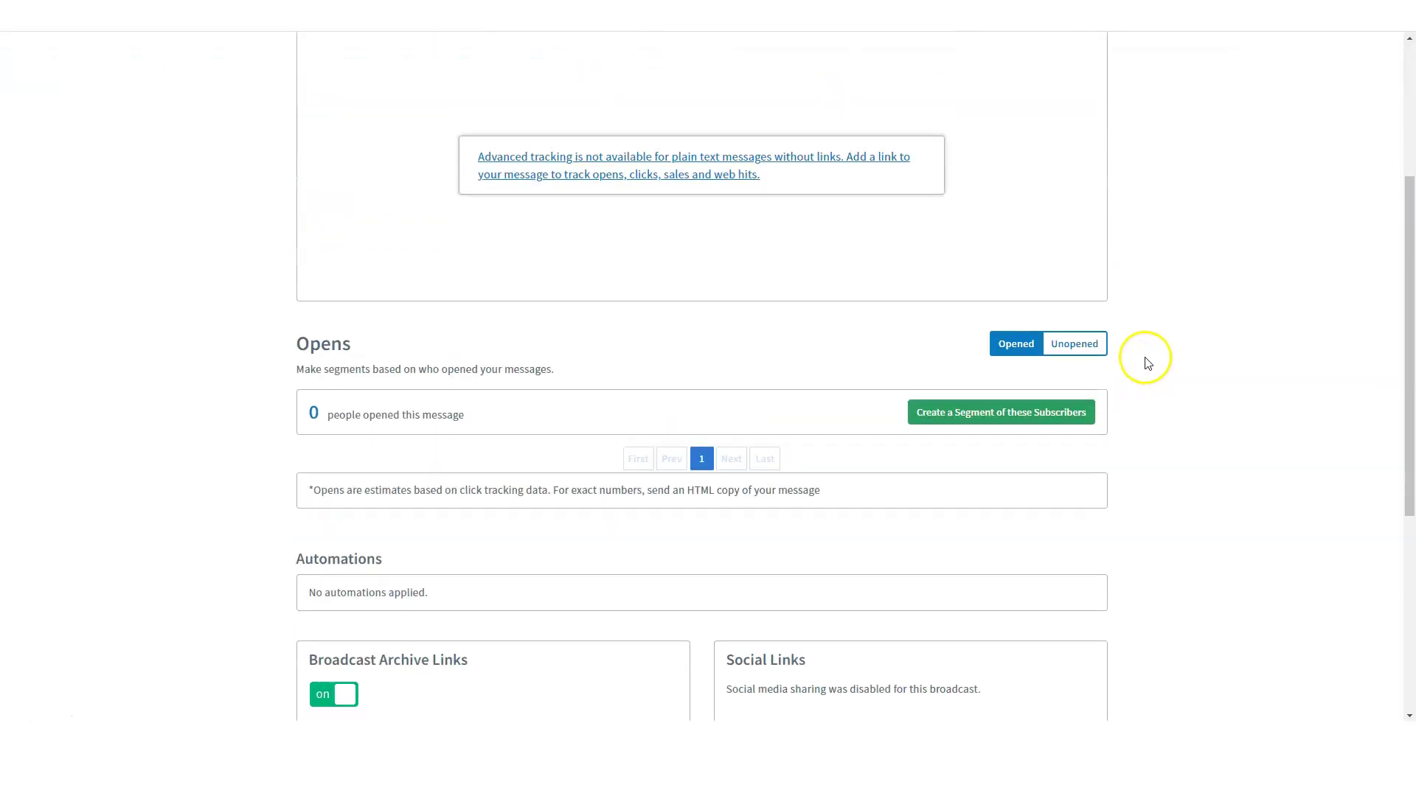
{"action": "scroll", "coordinate": [1147, 357], "scroll_direction": "up", "scroll_amount": 3}
{"action": "scroll", "coordinate": [413, 517], "scroll_direction": "up", "scroll_amount": 1}
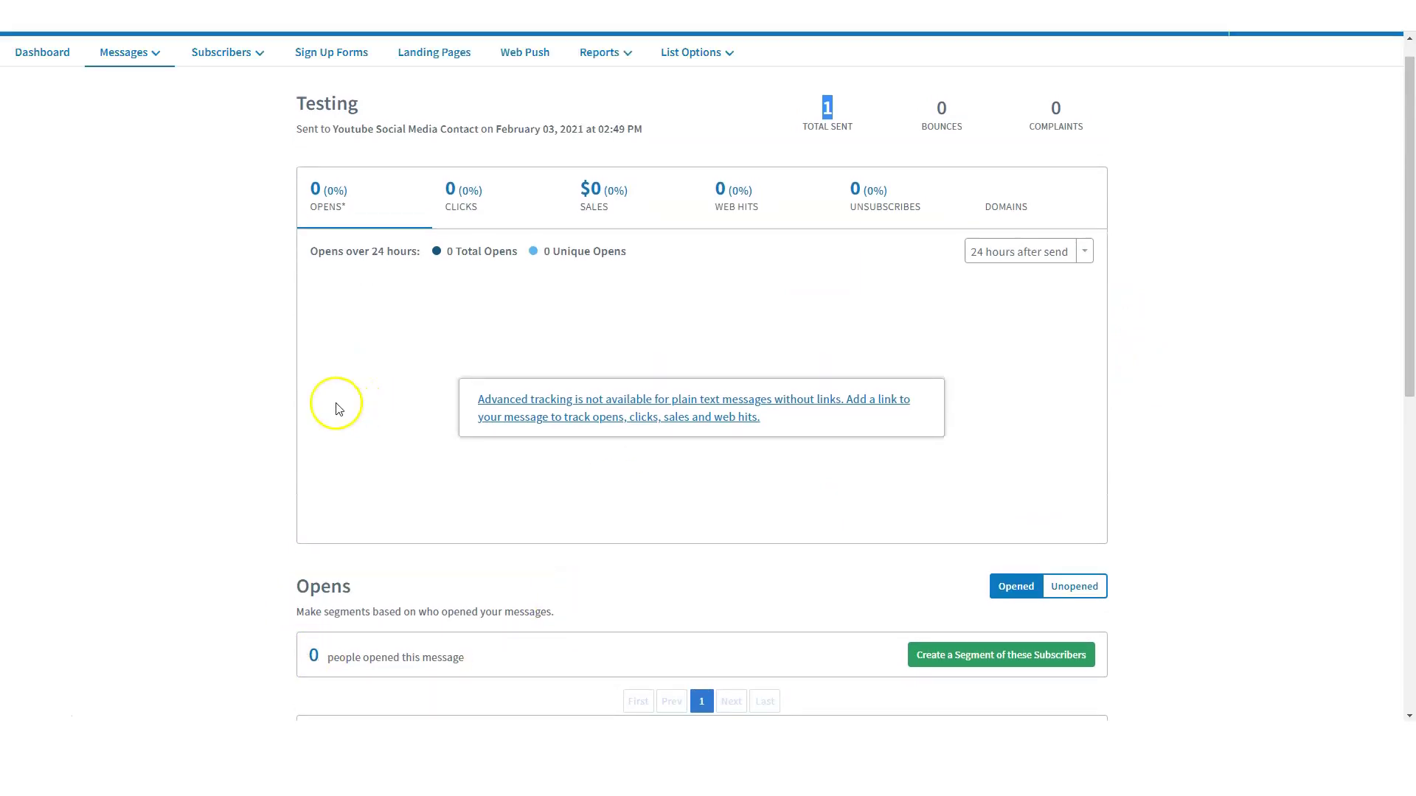
Open and dismiss the Messages menu, then clear the highlight on the sent count.
{"action": "left_click", "coordinate": [122, 78]}
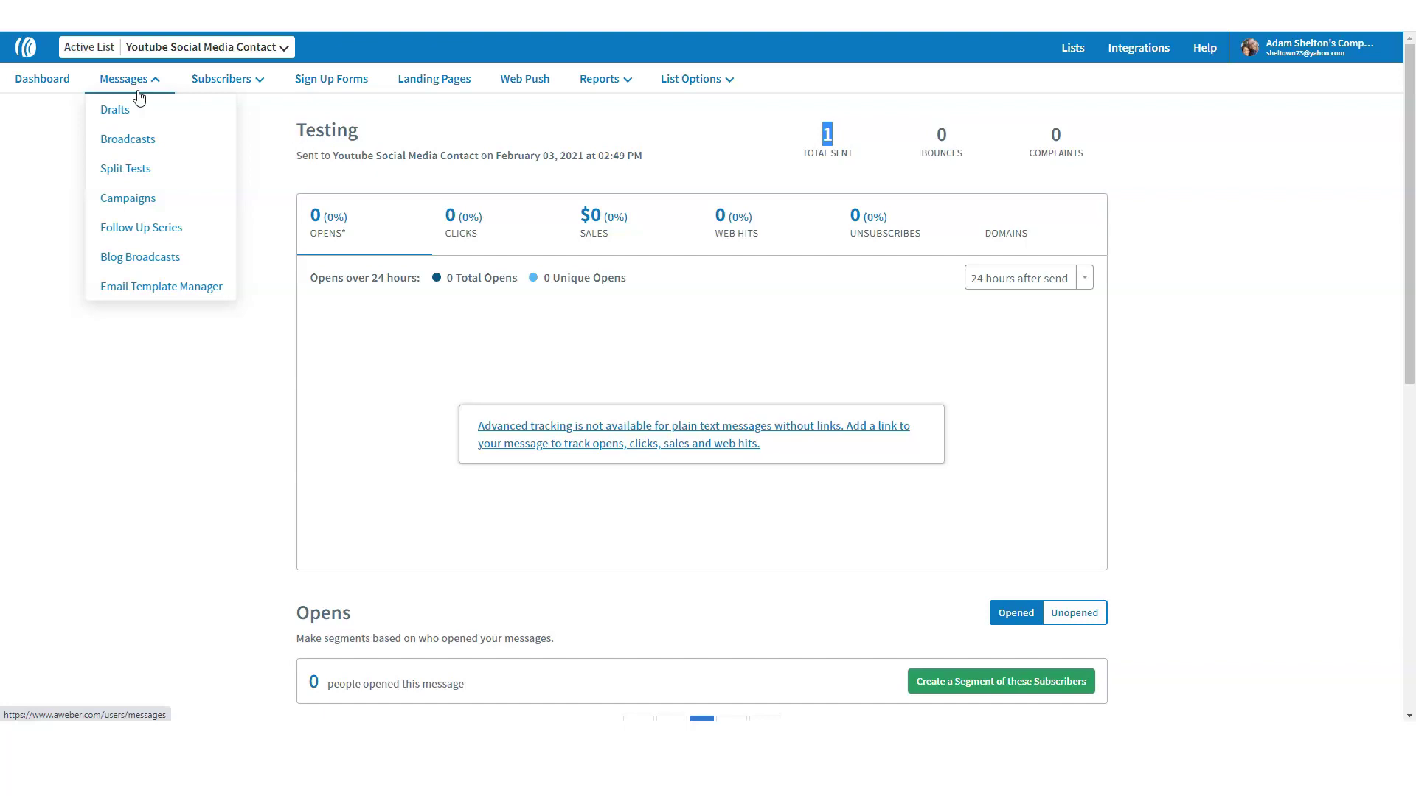
{"action": "left_click", "coordinate": [158, 442]}
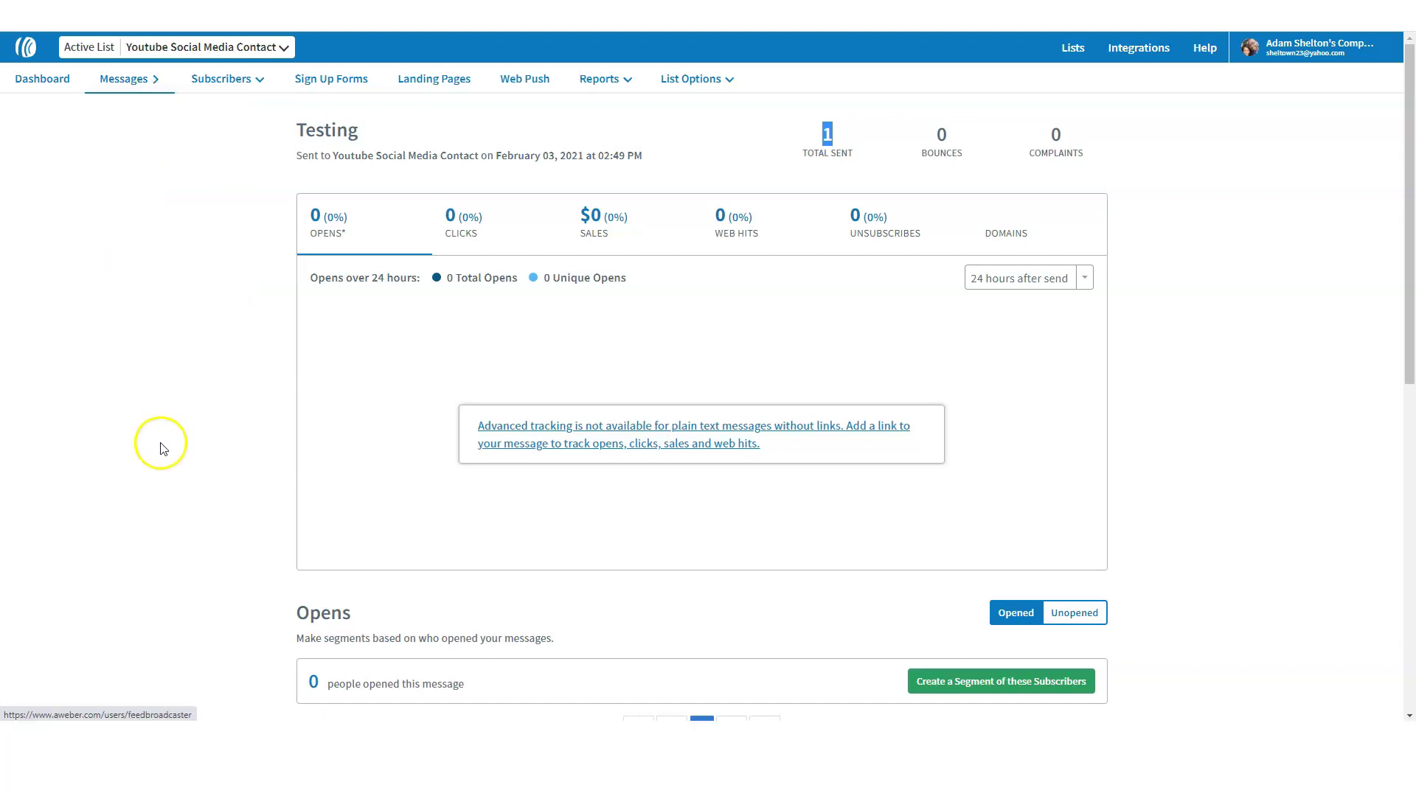
{"action": "left_click", "coordinate": [120, 395]}
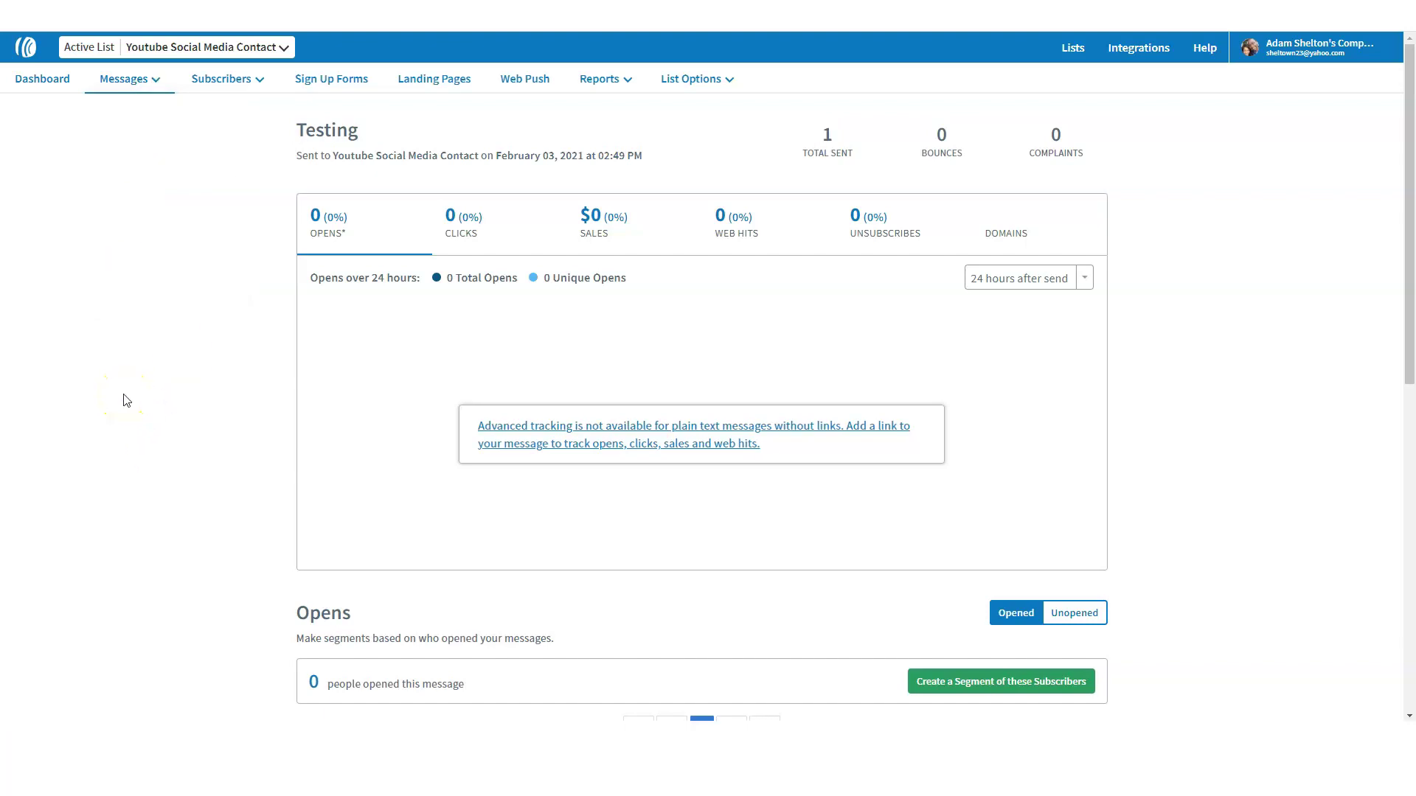